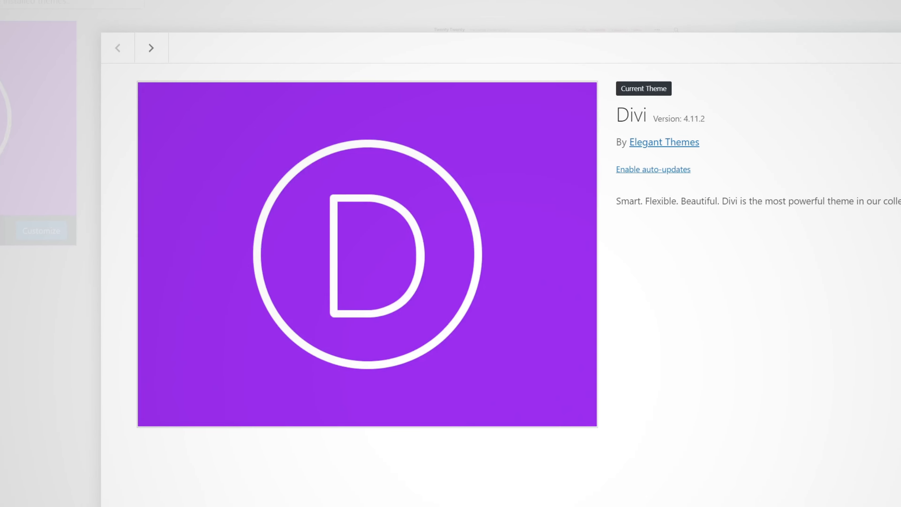
pyautogui.click(113, 118)
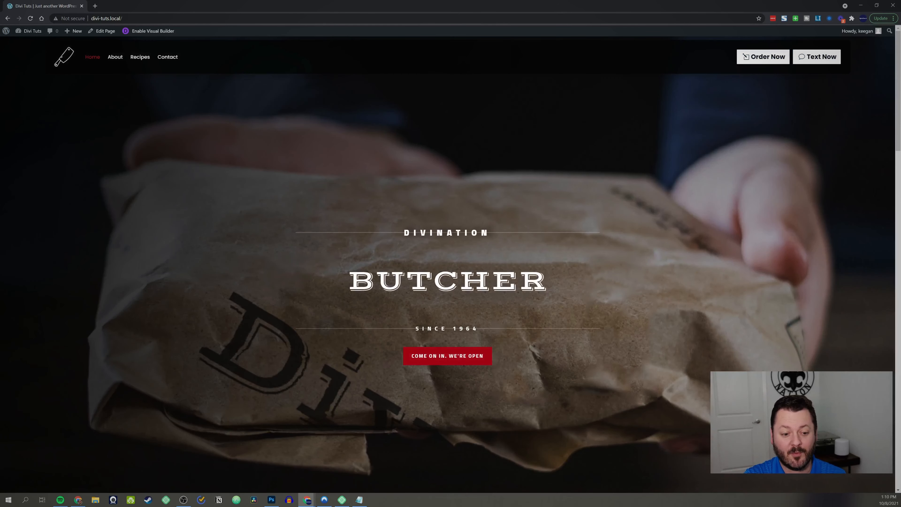
pyautogui.hotkey('alt', 'Tab')
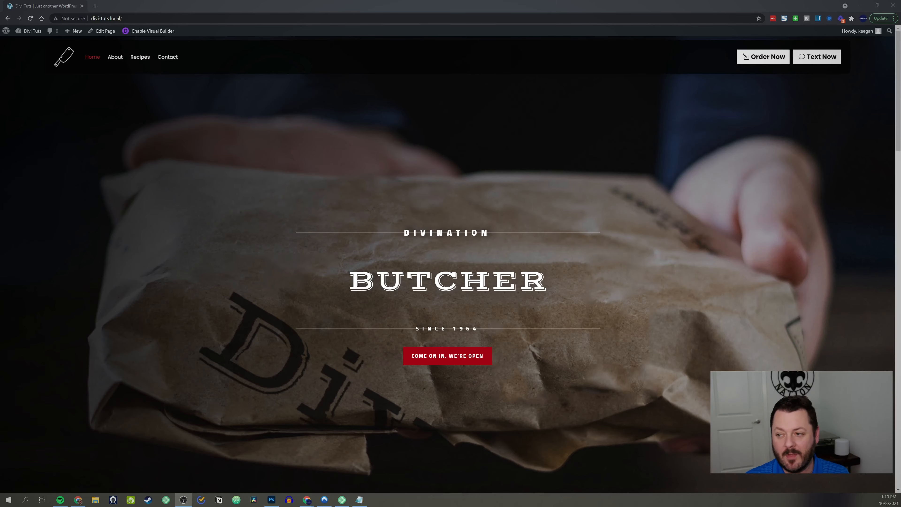
pyautogui.scroll(-10, 150, 231)
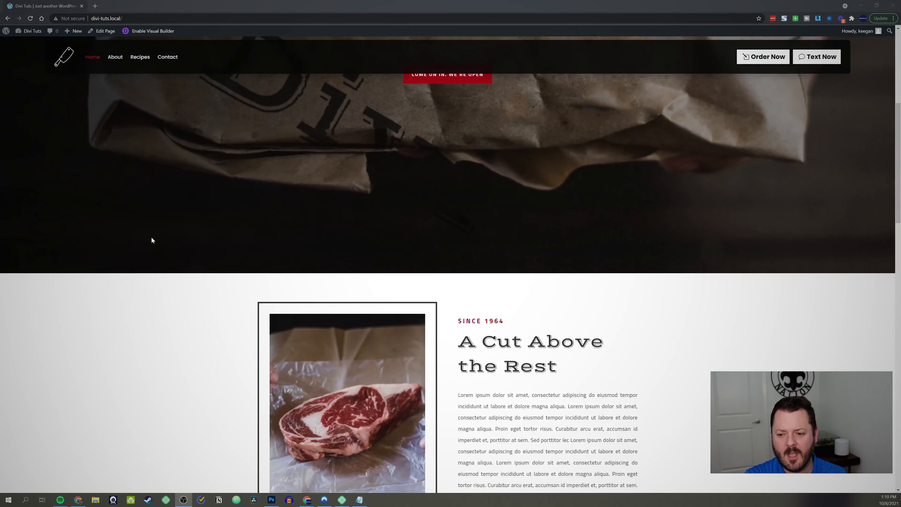
pyautogui.scroll(10, 151, 237)
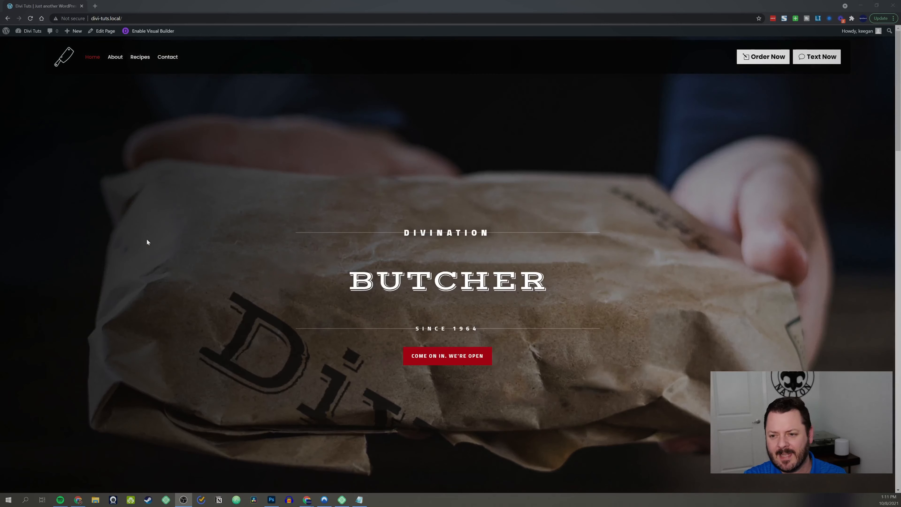
pyautogui.scroll(-8, 271, 203)
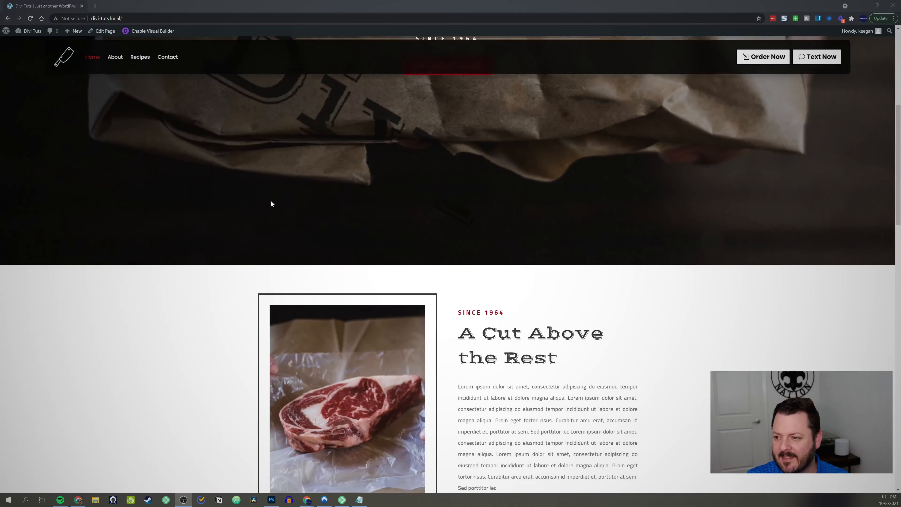
pyautogui.scroll(-10, 272, 203)
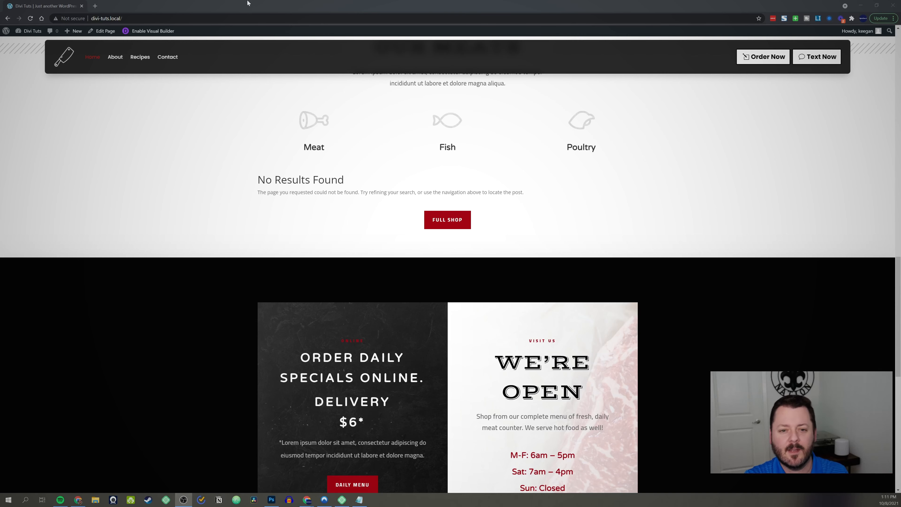
# - Open the homepage for editing in the Divi Visual Builder
pyautogui.click(148, 31)
pyautogui.scroll(15, 228, 173)
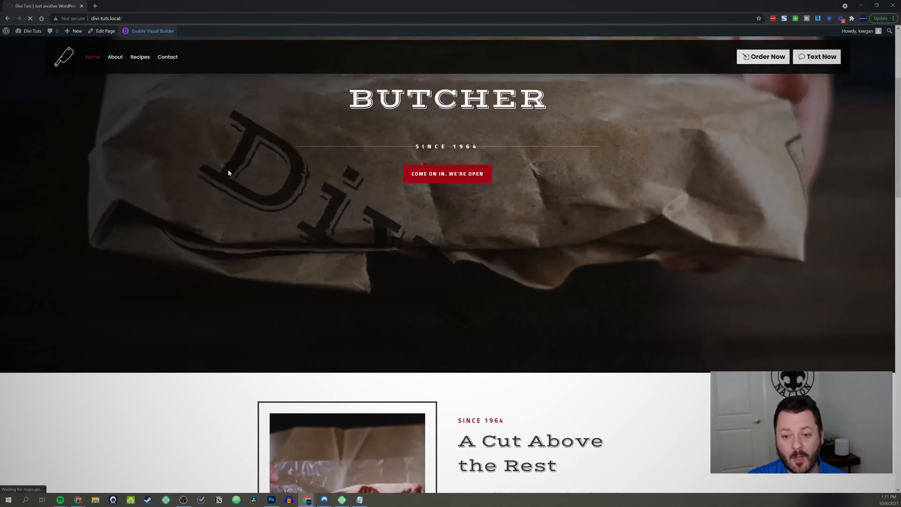
pyautogui.scroll(5, 228, 170)
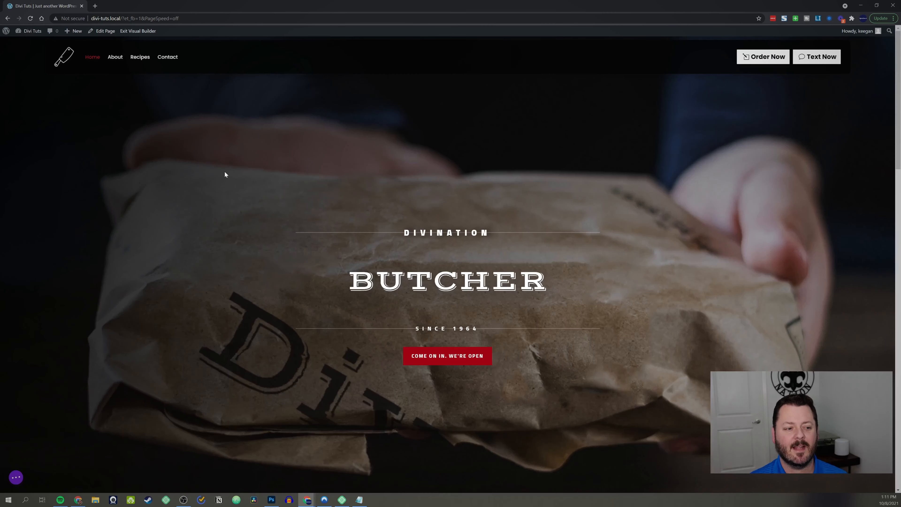
# - Add a new section with a single-column row at the end of the page, below the Visit Today section
pyautogui.scroll(-1, 224, 171)
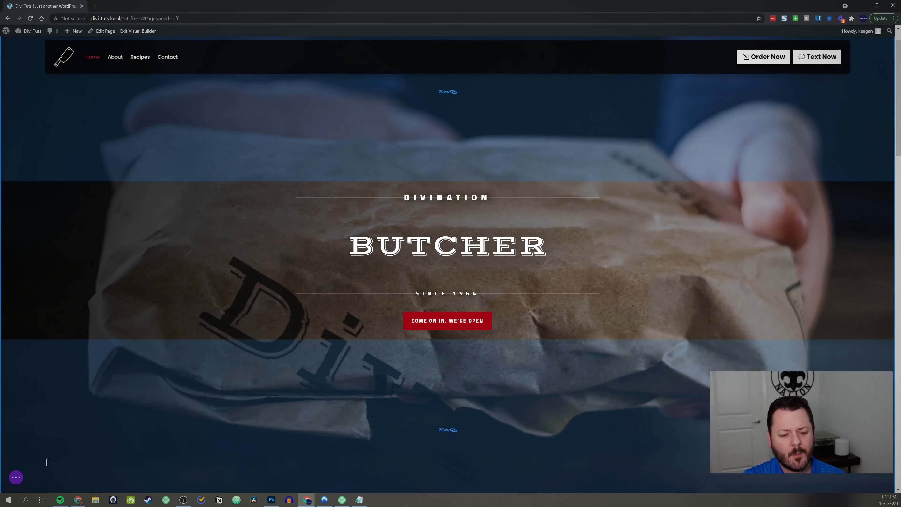
pyautogui.scroll(-8, 147, 377)
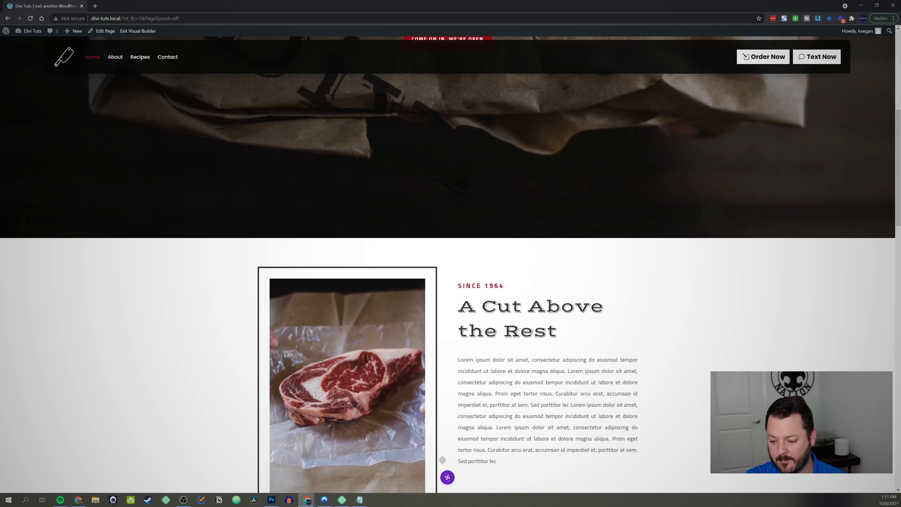
pyautogui.scroll(-20, 239, 275)
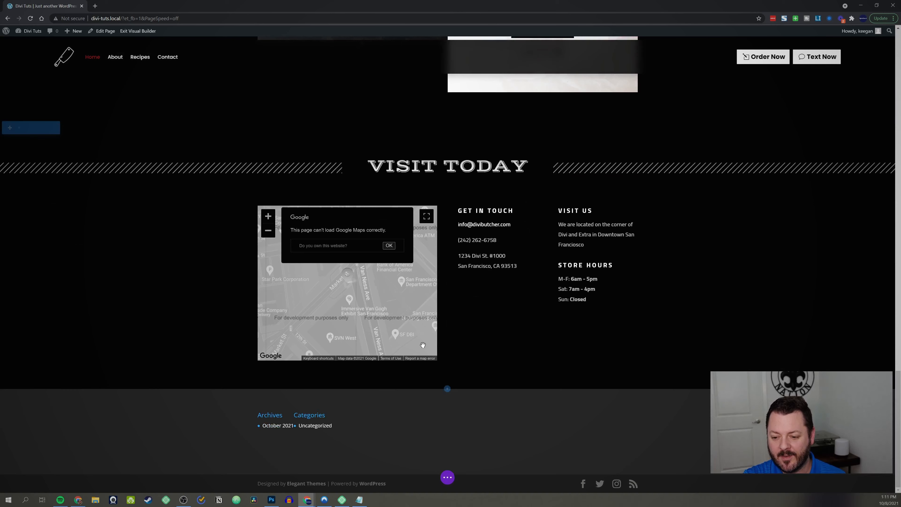
pyautogui.click(447, 389)
pyautogui.click(404, 368)
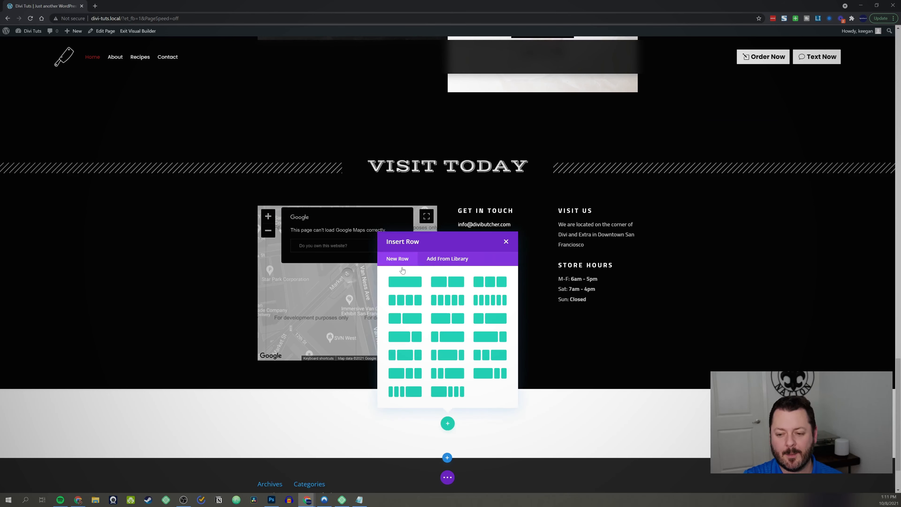
pyautogui.click(403, 282)
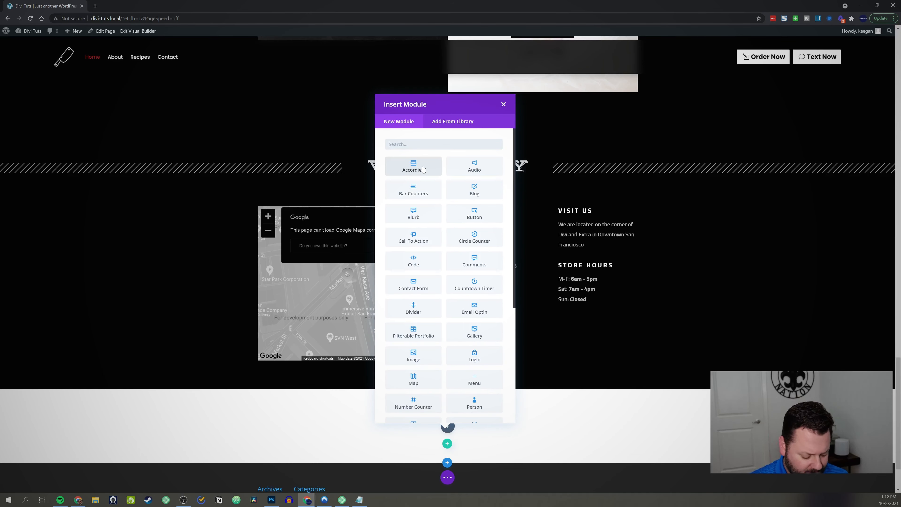
# - Insert an Image module into the new row and save it with the placeholder picture
pyautogui.write('image')
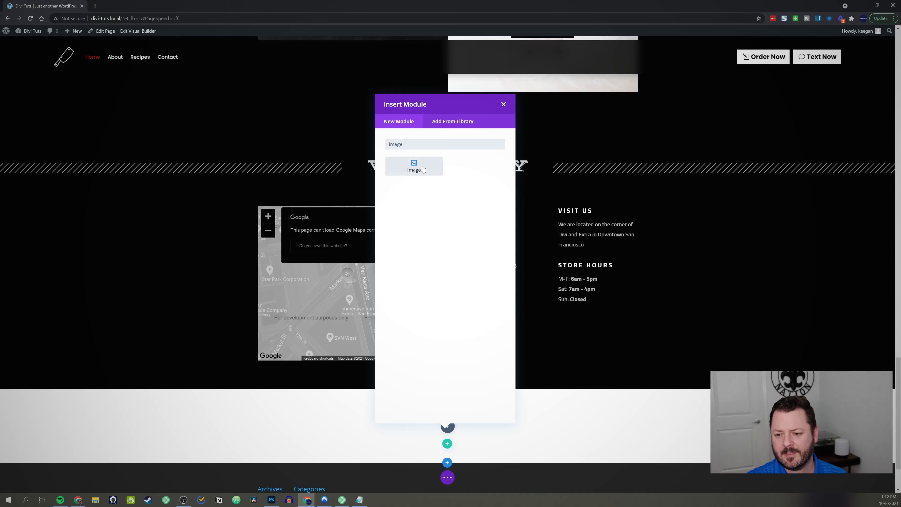
pyautogui.click(423, 169)
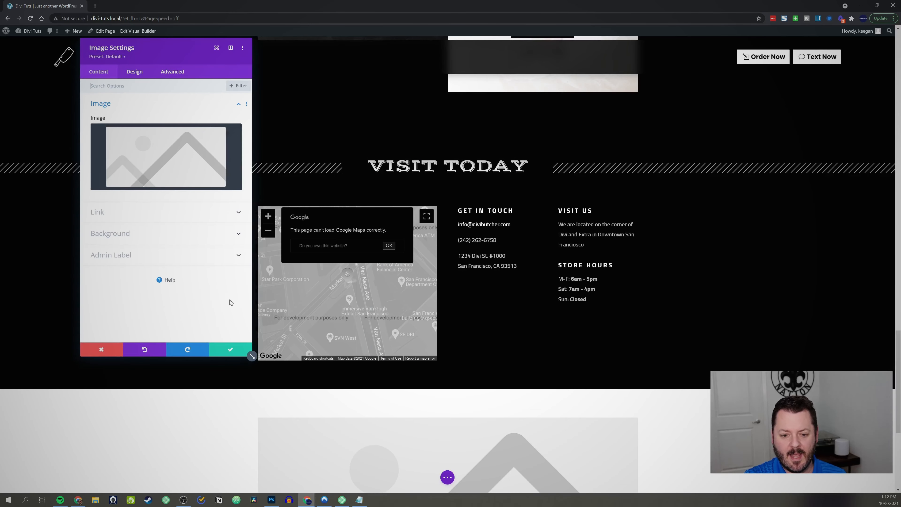
pyautogui.click(231, 351)
# - Insert a Text module directly below the placeholder image in the same column
pyautogui.scroll(-6, 457, 334)
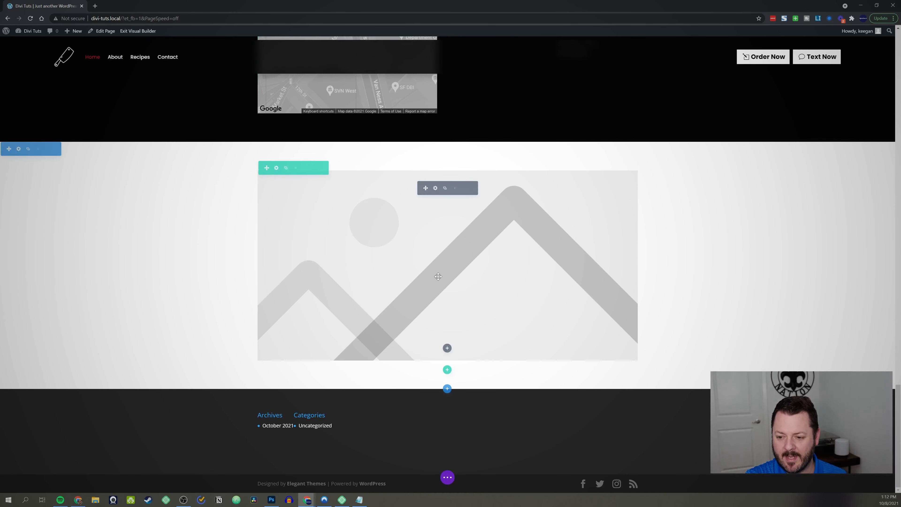
pyautogui.click(448, 348)
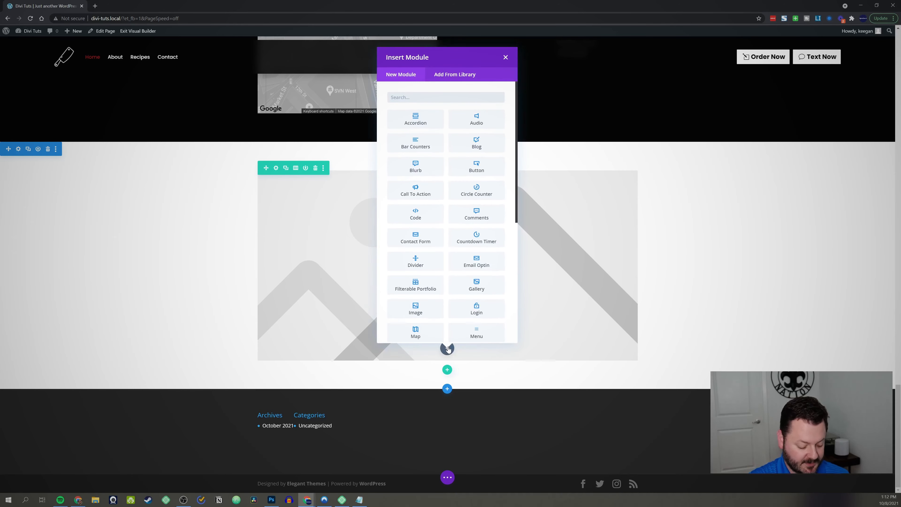
pyautogui.write('text')
pyautogui.click(412, 123)
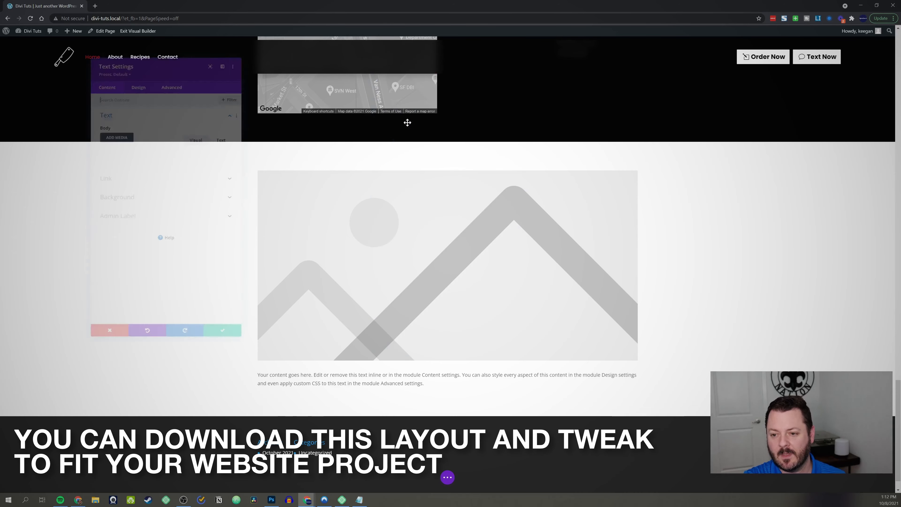
# - Replace the module's placeholder body with "10% Discount" and, on a new line, "Save on our products during your first visit."
pyautogui.click(211, 221)
pyautogui.hotkey('ctrl', 'a')
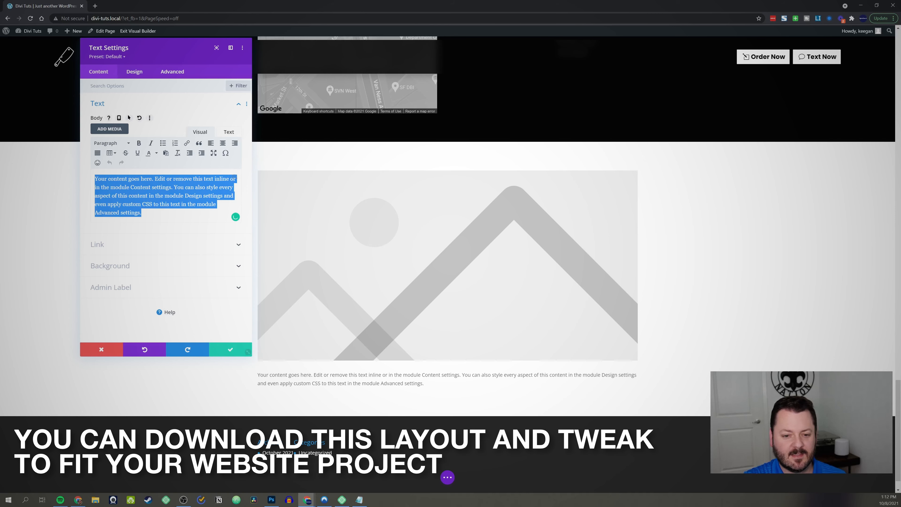
pyautogui.write('10% Discou')
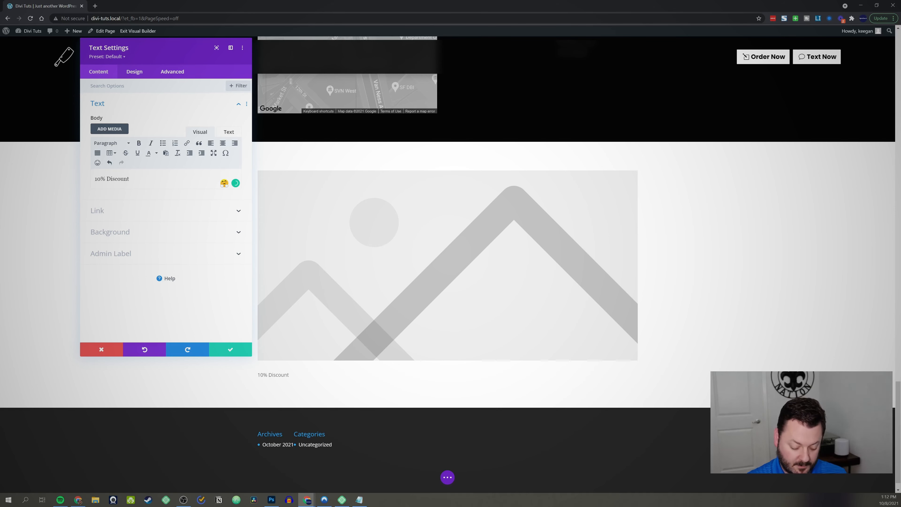
pyautogui.write('nt')
pyautogui.press('Return')
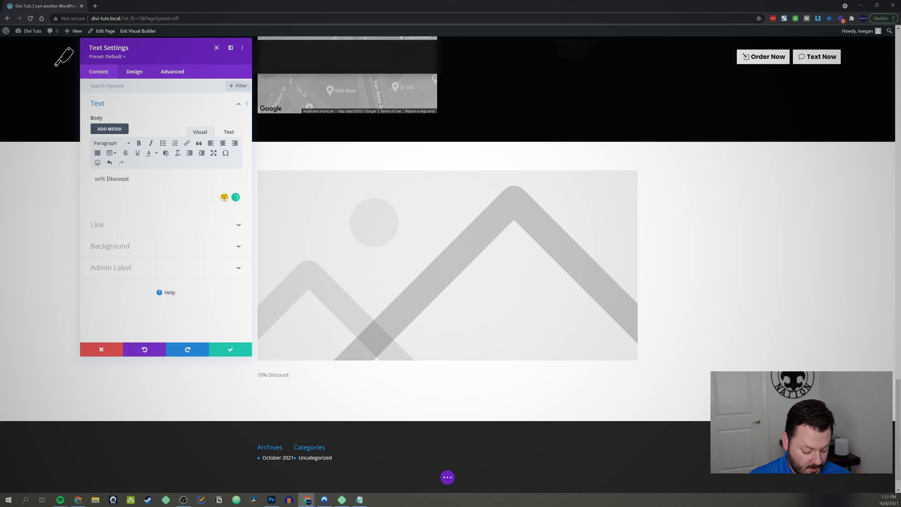
pyautogui.write('Save on our products')
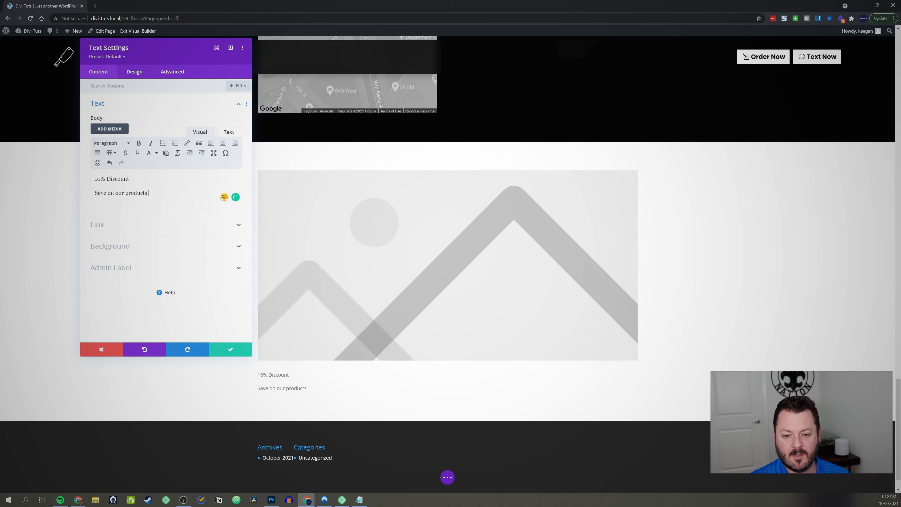
pyautogui.write(' during your first visit.')
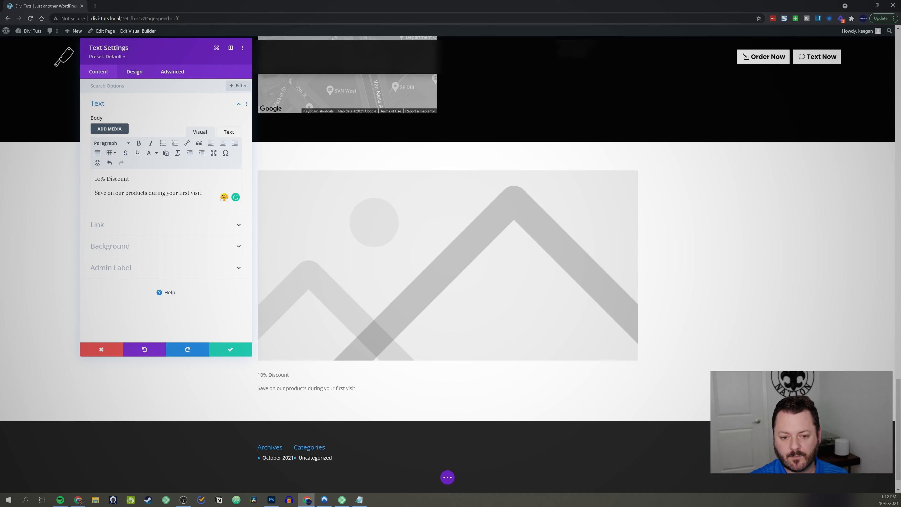
# - Format the "10% Discount" line as Heading 2, set the Heading 2 font weight to Ultra Bold, and save the module
pyautogui.click(117, 143)
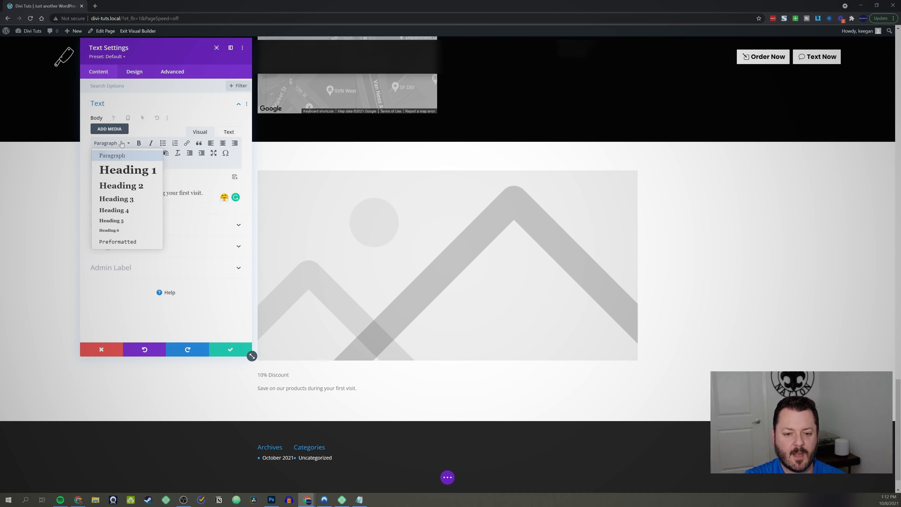
pyautogui.click(129, 193)
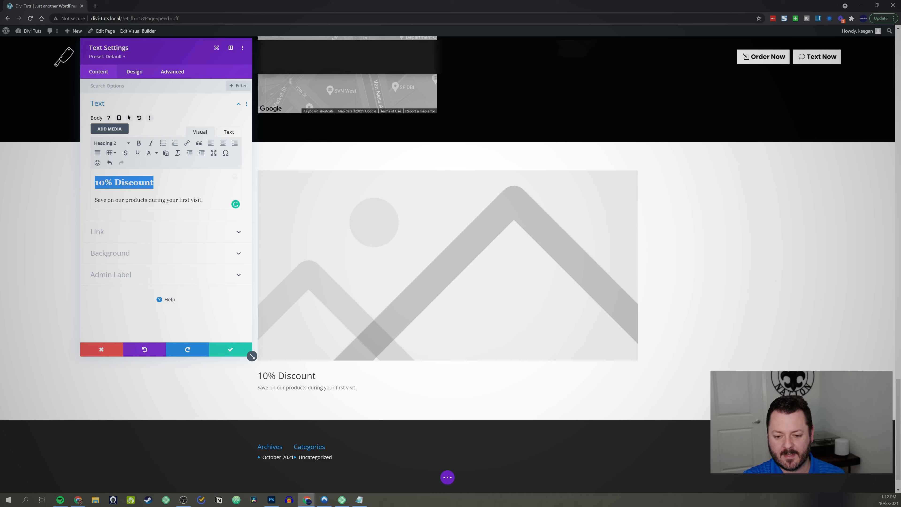
pyautogui.click(134, 73)
pyautogui.click(121, 123)
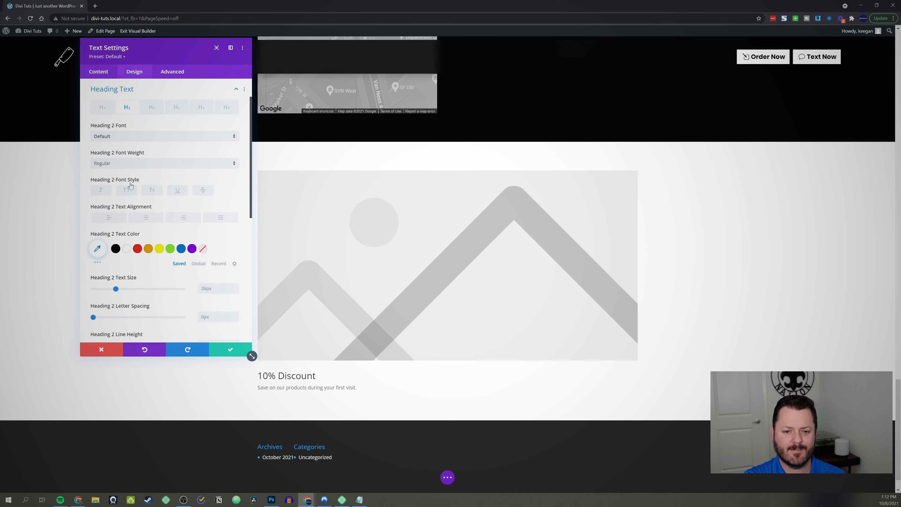
pyautogui.click(118, 165)
pyautogui.click(120, 217)
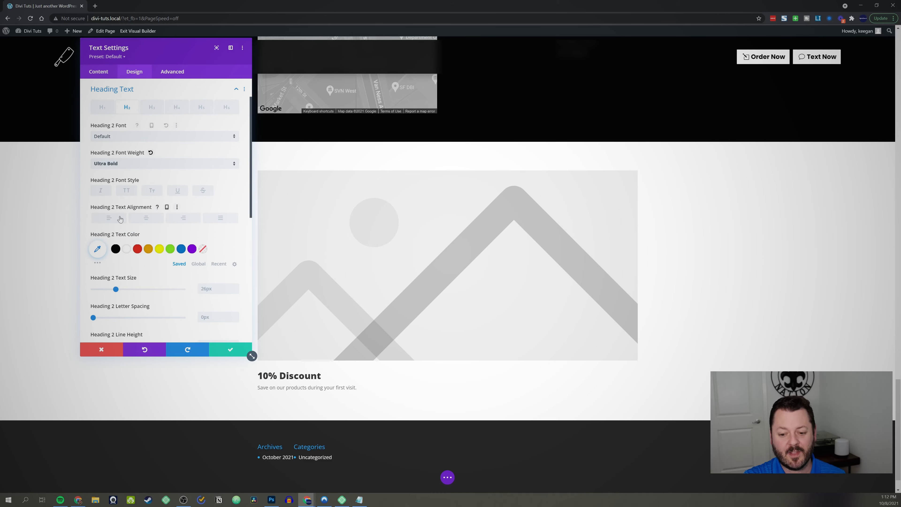
pyautogui.click(221, 350)
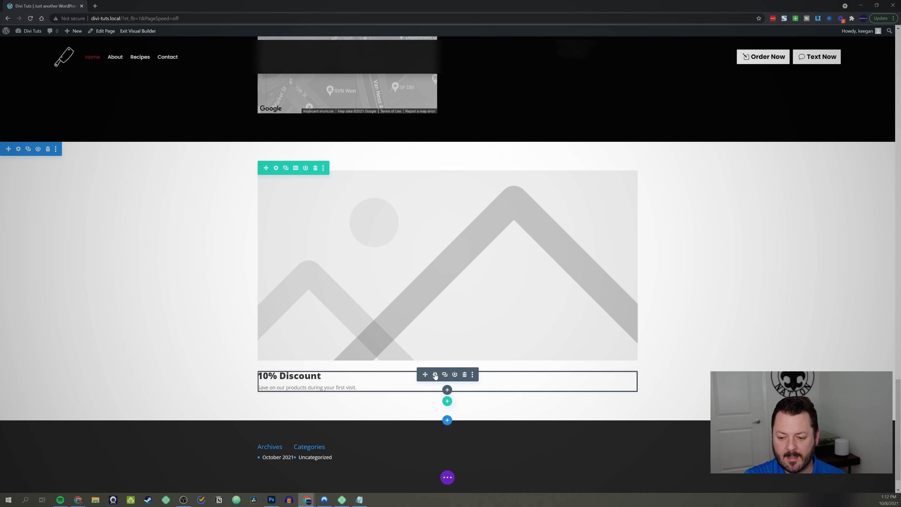
# - Set the discount text module's text font to Poppins and its text size to 16px, and save the module
pyautogui.click(435, 375)
pyautogui.click(135, 72)
pyautogui.click(107, 103)
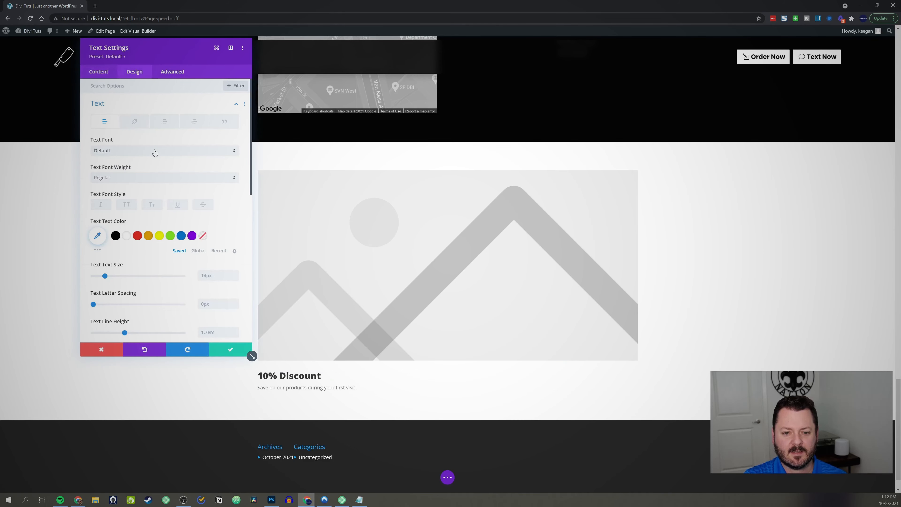
pyautogui.click(119, 179)
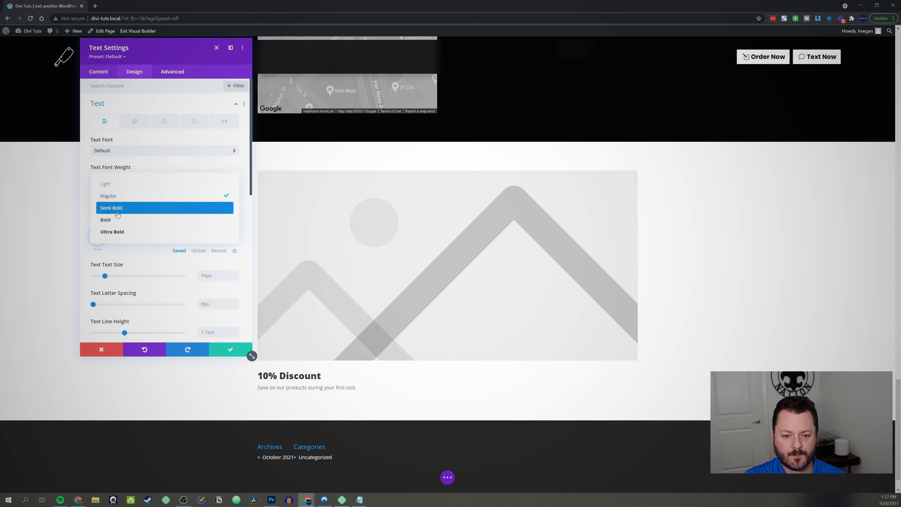
pyautogui.click(119, 197)
pyautogui.click(115, 152)
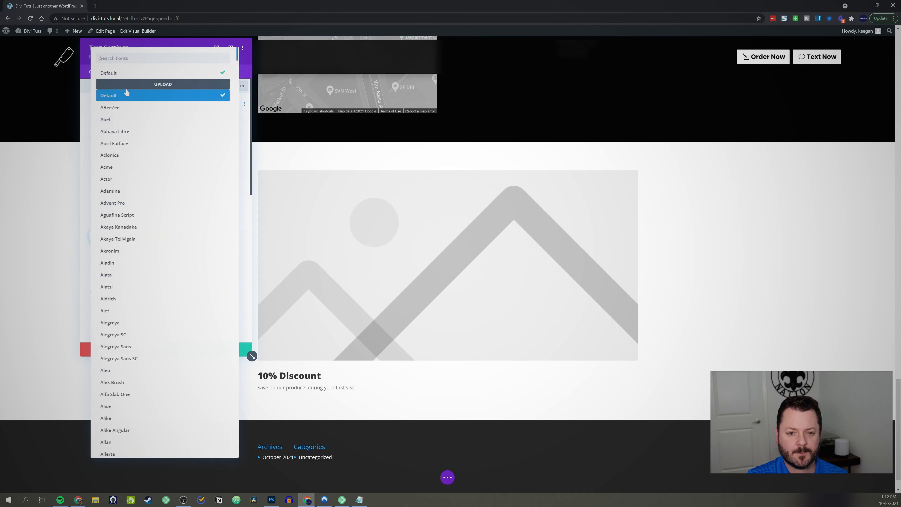
pyautogui.write('poppins')
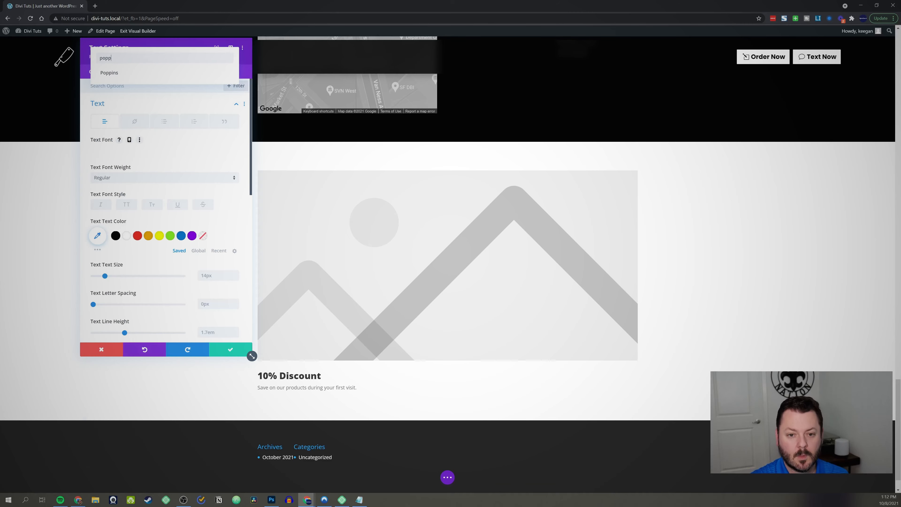
pyautogui.click(110, 73)
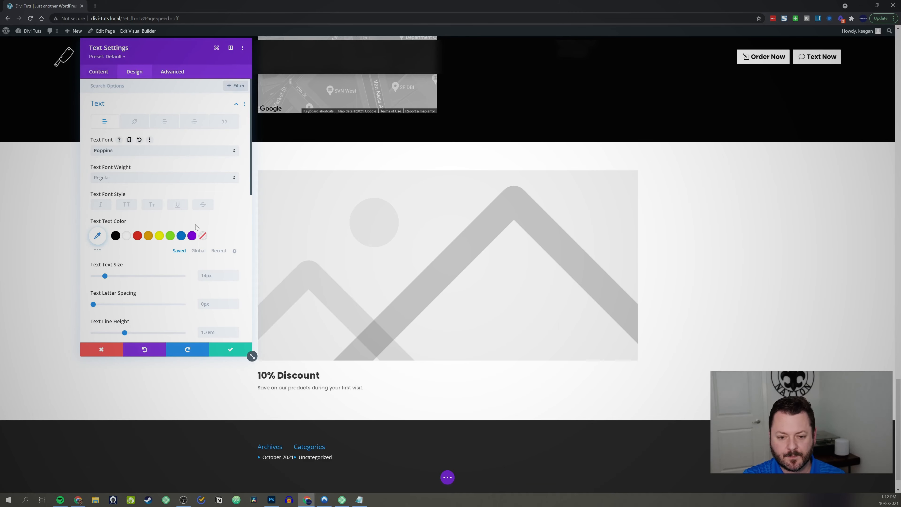
pyautogui.click(236, 274)
pyautogui.click(237, 275)
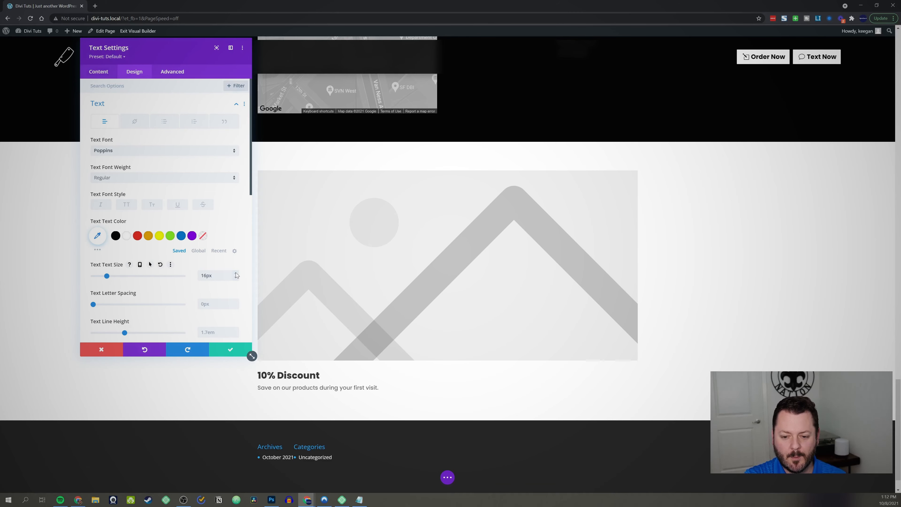
pyautogui.click(223, 351)
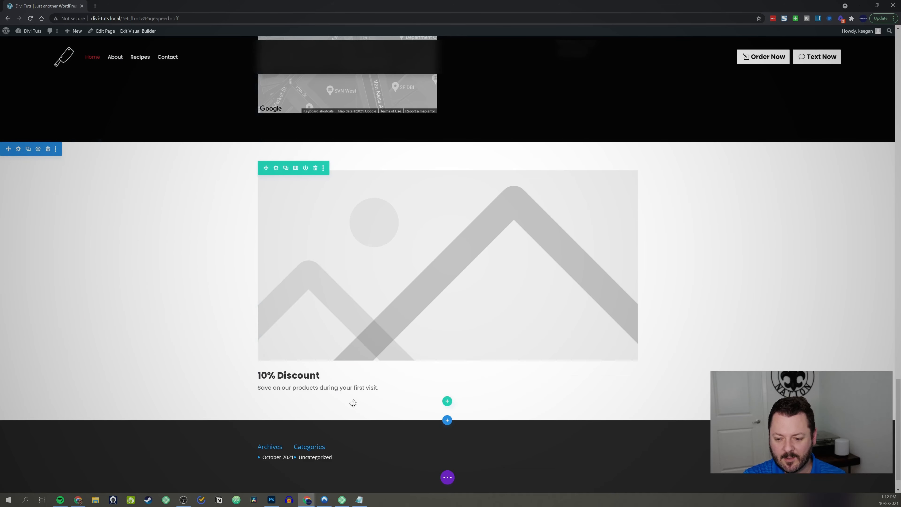
# - Replace the placeholder image above the discount text with the Discount PNG file uploaded from the Desktop folder
pyautogui.scroll(-1, 156, 175)
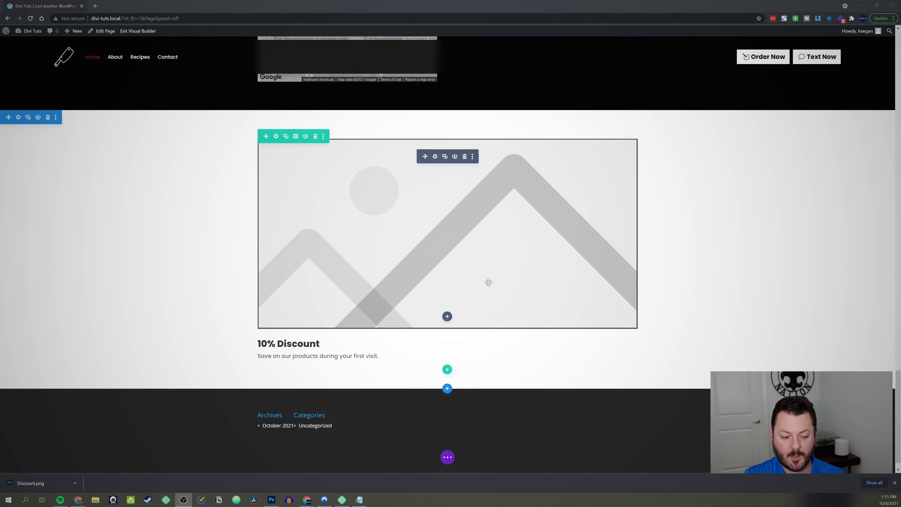
pyautogui.click(435, 156)
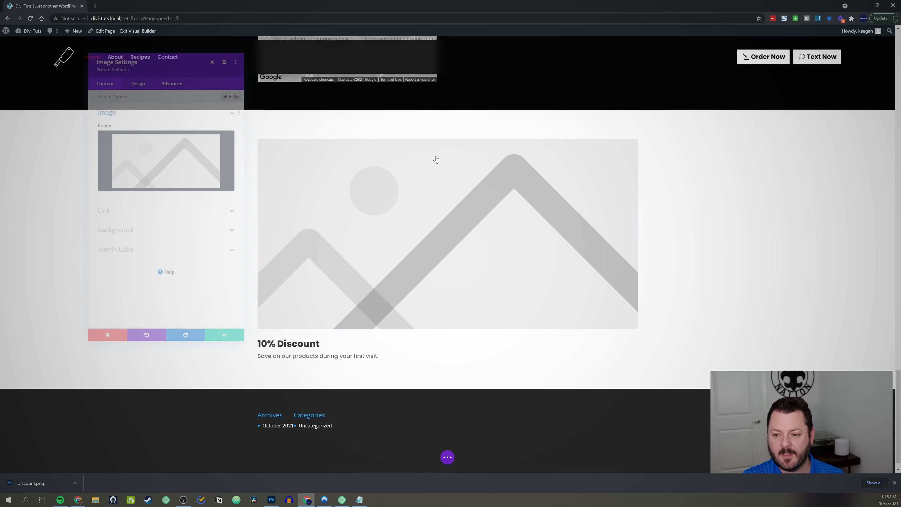
pyautogui.click(150, 157)
pyautogui.click(99, 59)
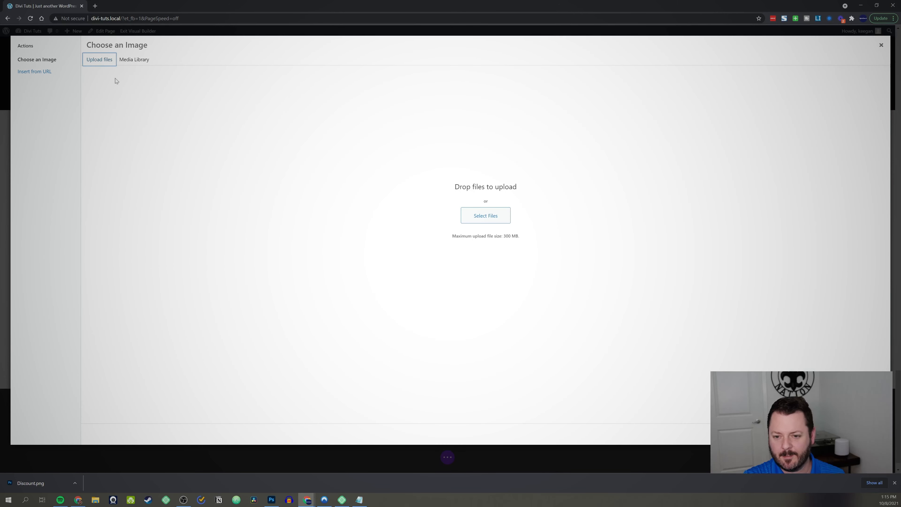
pyautogui.click(485, 215)
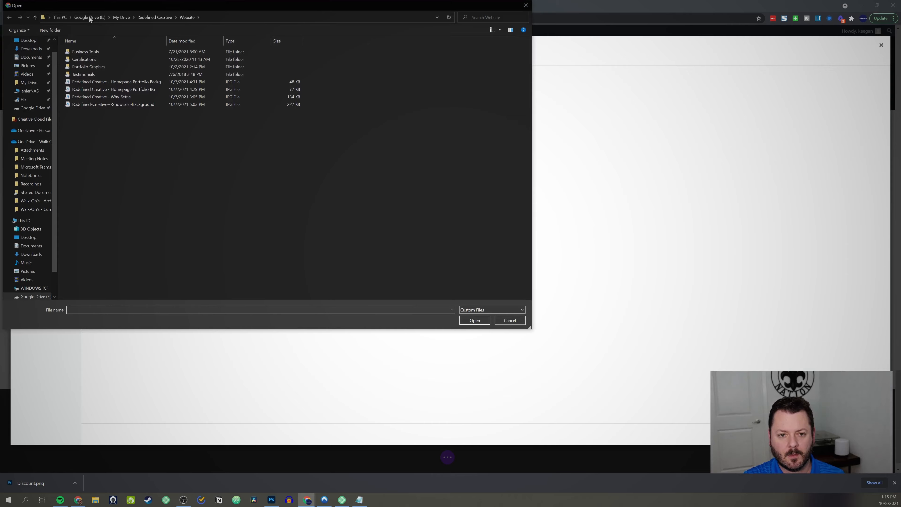
pyautogui.click(30, 41)
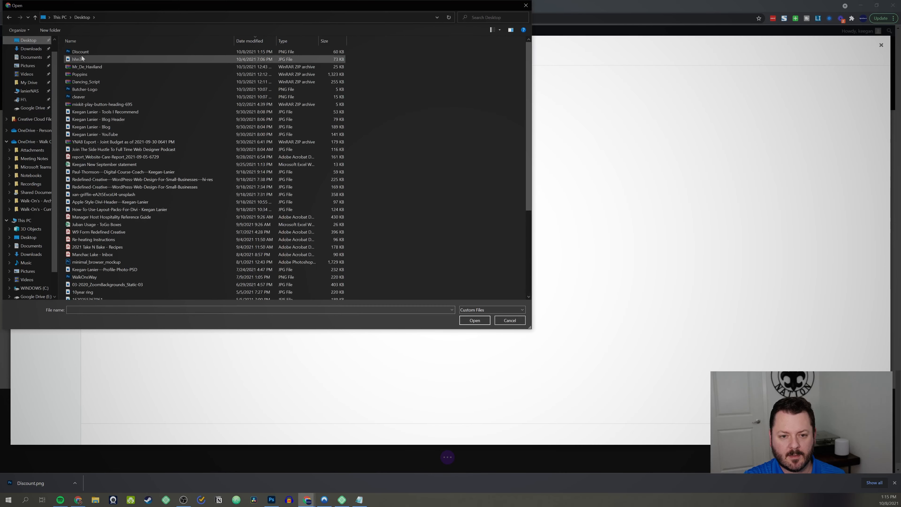
pyautogui.doubleClick(107, 53)
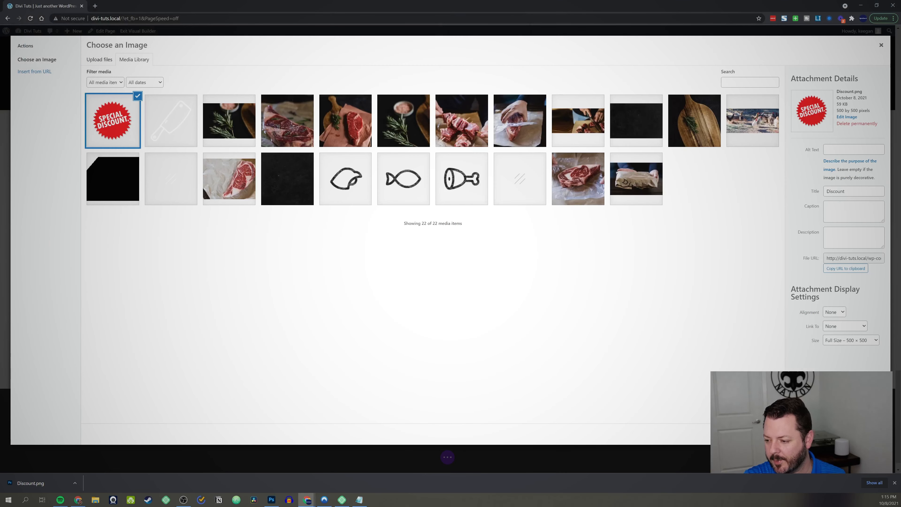
pyautogui.click(863, 434)
# - Set the discount image's width to 16%, center its module alignment, and save the module
pyautogui.moveTo(149, 50); pyautogui.dragTo(641, 73)
pyautogui.click(649, 88)
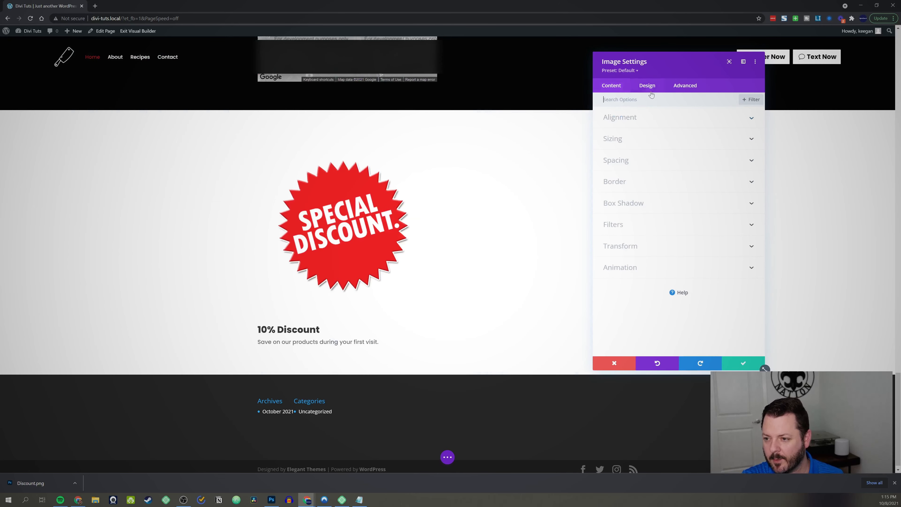
pyautogui.click(639, 139)
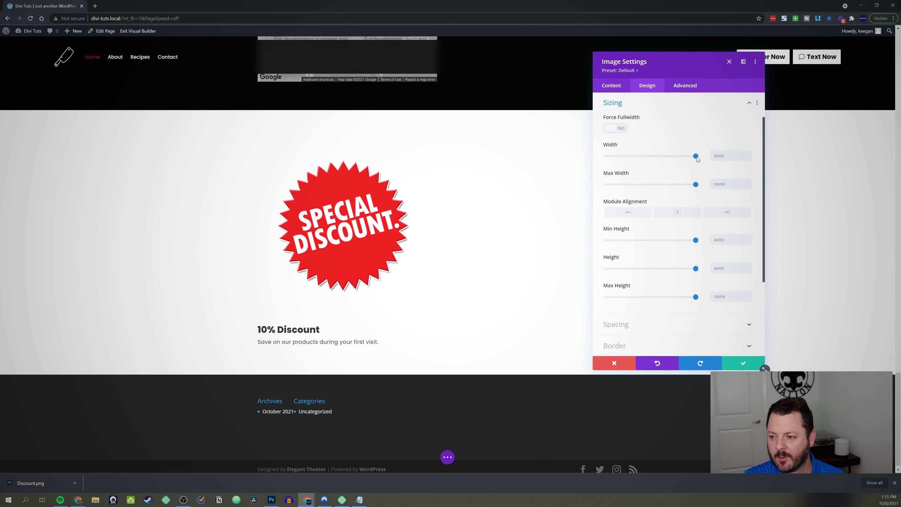
pyautogui.moveTo(697, 160); pyautogui.dragTo(621, 162)
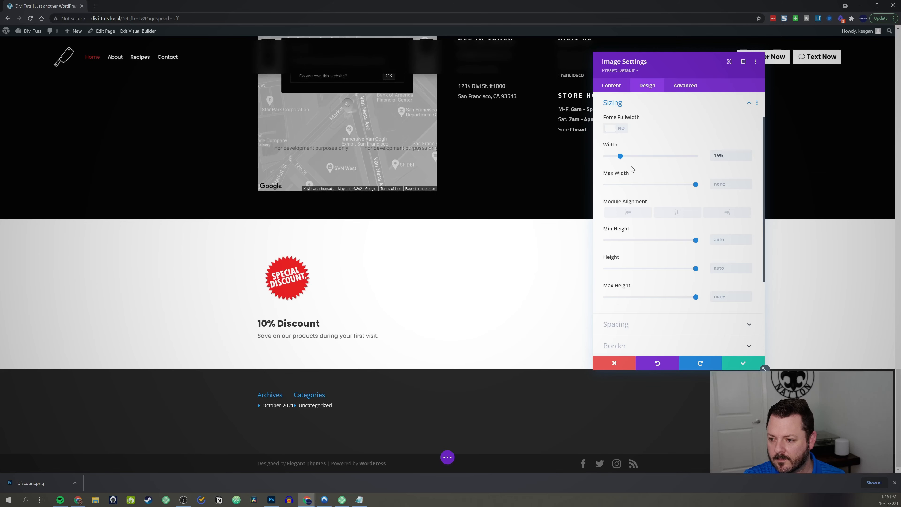
pyautogui.click(678, 212)
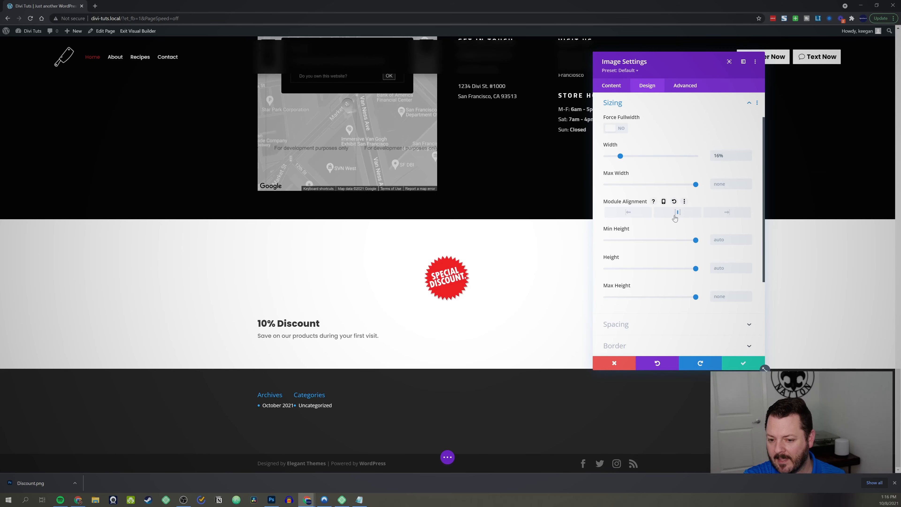
pyautogui.click(744, 363)
# - Center the text alignment of the 10% Discount text module and save it
pyautogui.click(435, 324)
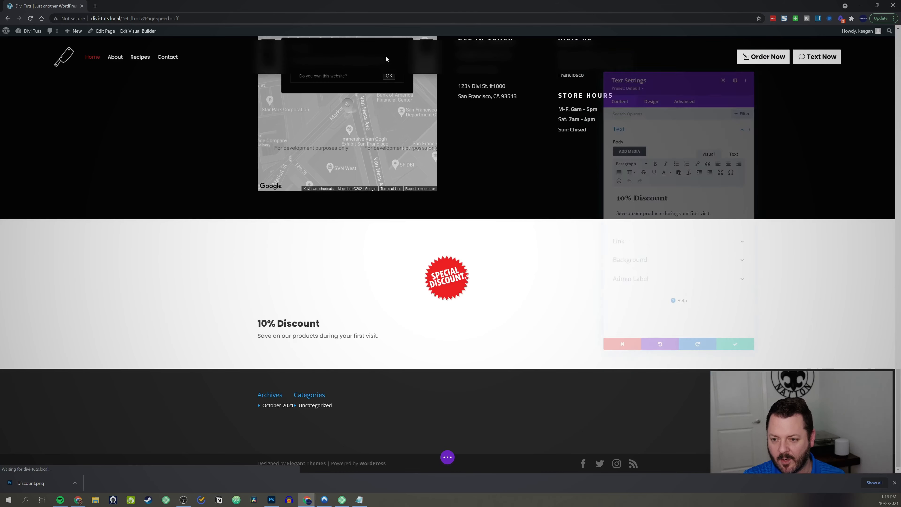
pyautogui.click(647, 85)
pyautogui.click(625, 115)
pyautogui.scroll(-4, 680, 191)
pyautogui.scroll(4, 678, 190)
pyautogui.scroll(-6, 666, 192)
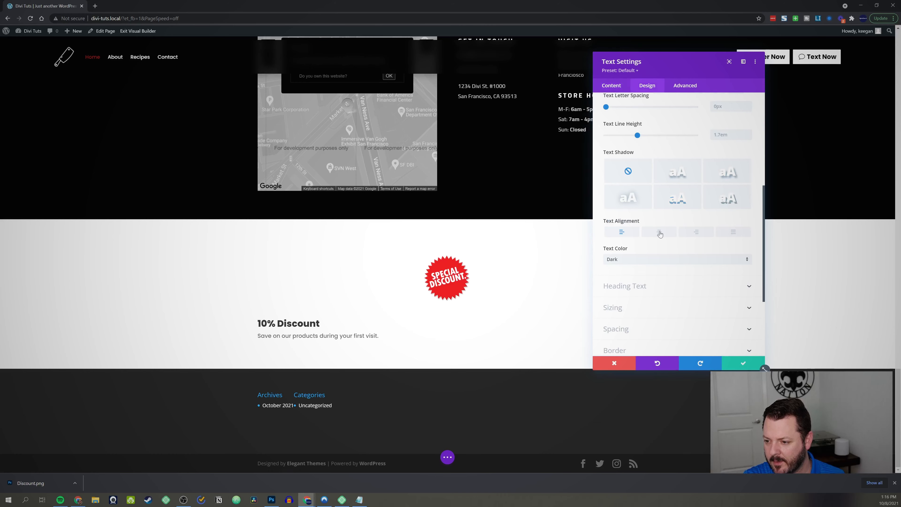
pyautogui.click(660, 232)
pyautogui.click(743, 363)
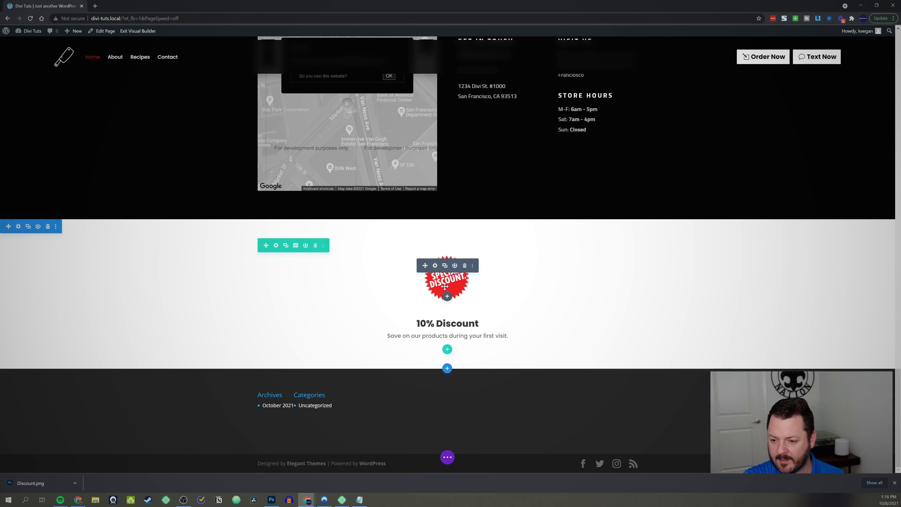
# - Turn off the space below the Special Discount image in its spacing settings and save the module
pyautogui.click(437, 267)
pyautogui.click(647, 85)
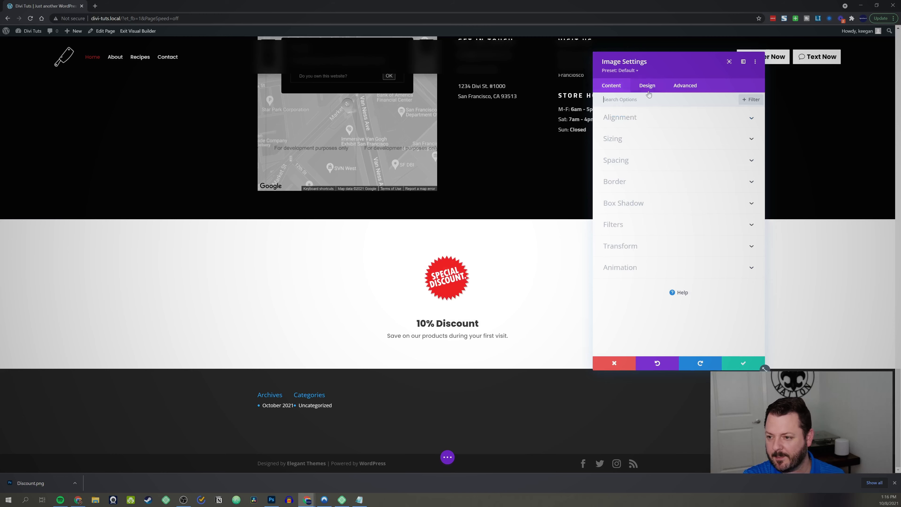
pyautogui.click(630, 136)
pyautogui.click(639, 103)
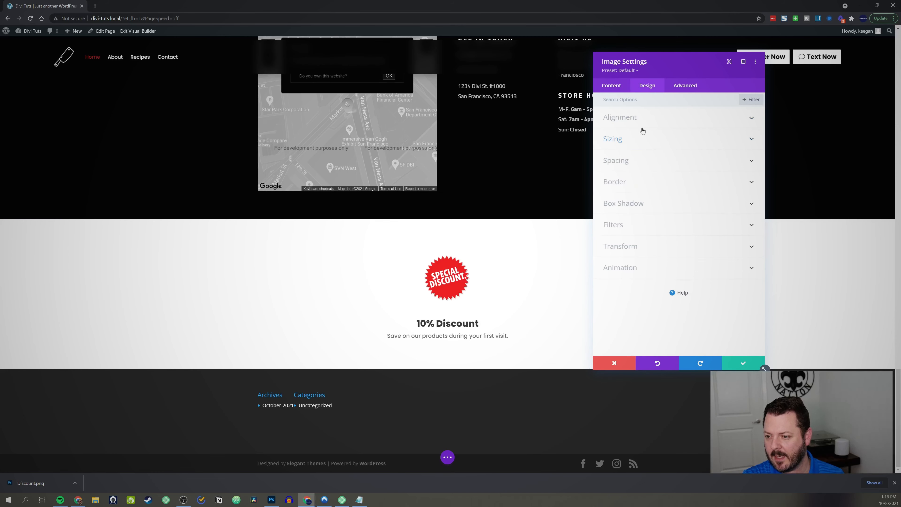
pyautogui.click(624, 163)
pyautogui.click(620, 132)
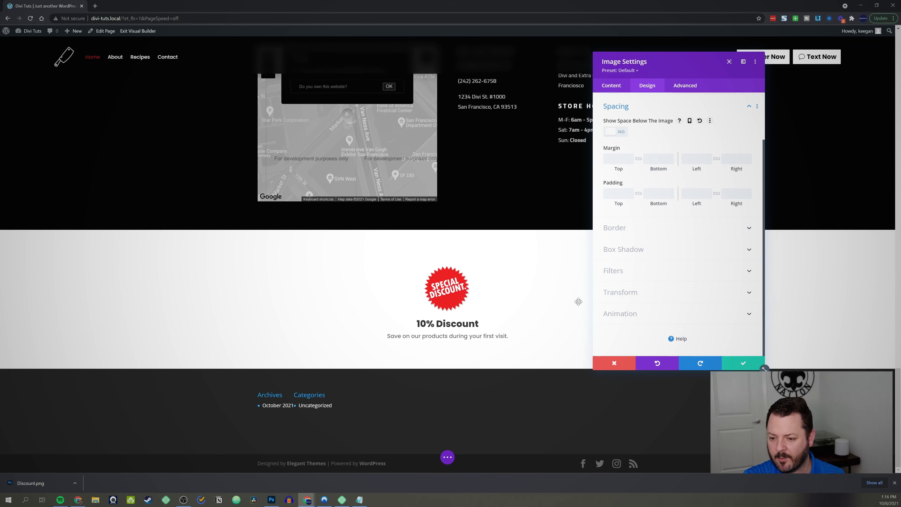
pyautogui.click(732, 364)
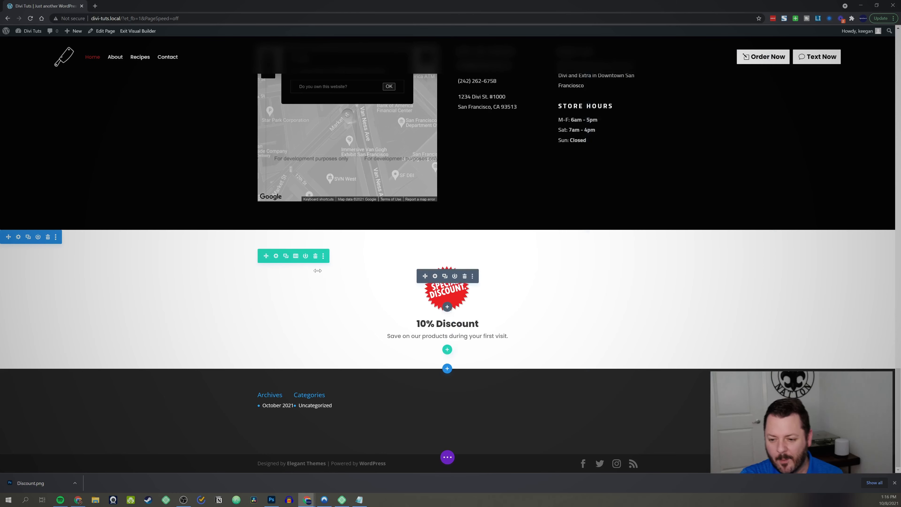
# - Set the discount section's top and bottom padding to 0px and save the section
pyautogui.click(19, 237)
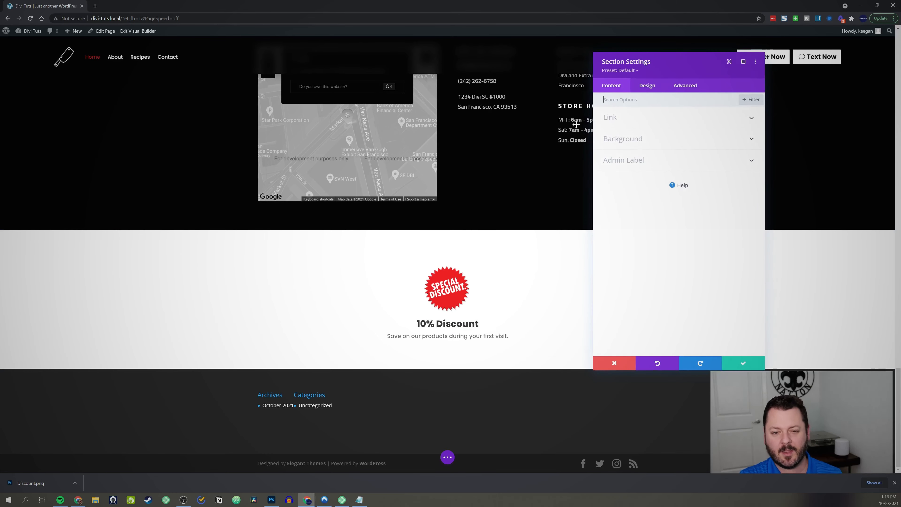
pyautogui.click(647, 86)
pyautogui.click(634, 179)
pyautogui.scroll(-1, 634, 185)
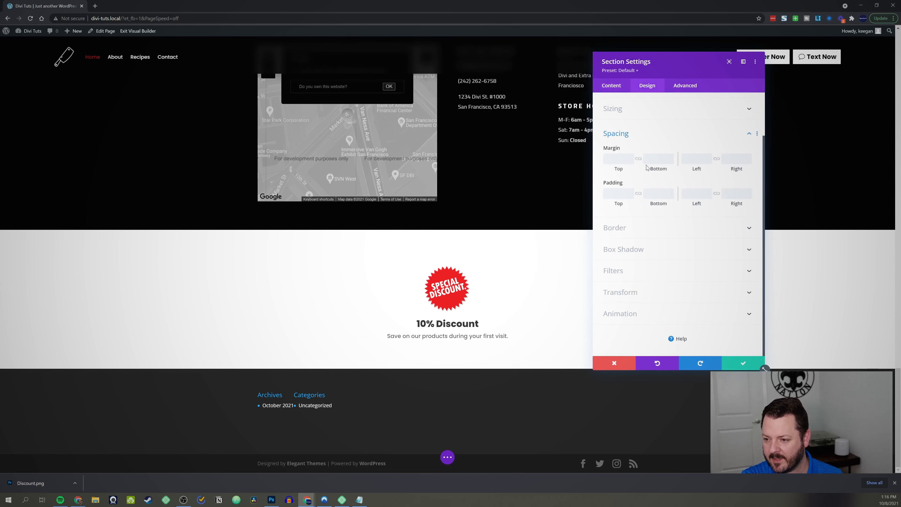
pyautogui.click(627, 194)
pyautogui.write('01')
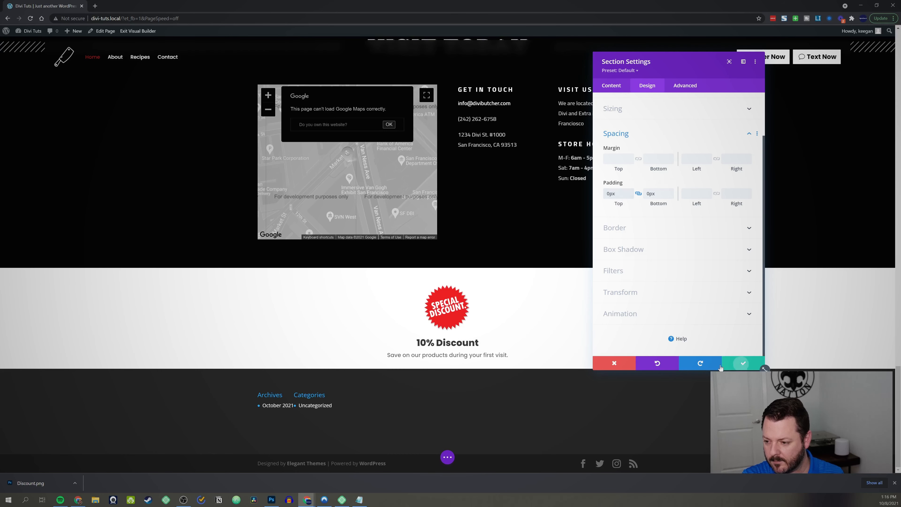
pyautogui.click(743, 363)
# - Set the bottom padding of the discount row to 45px and save the row
pyautogui.click(276, 275)
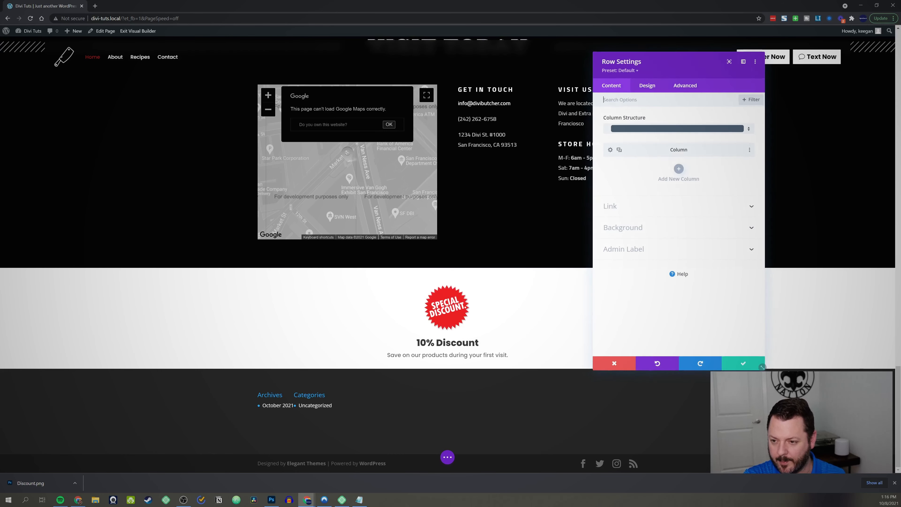
pyautogui.click(647, 90)
pyautogui.click(616, 134)
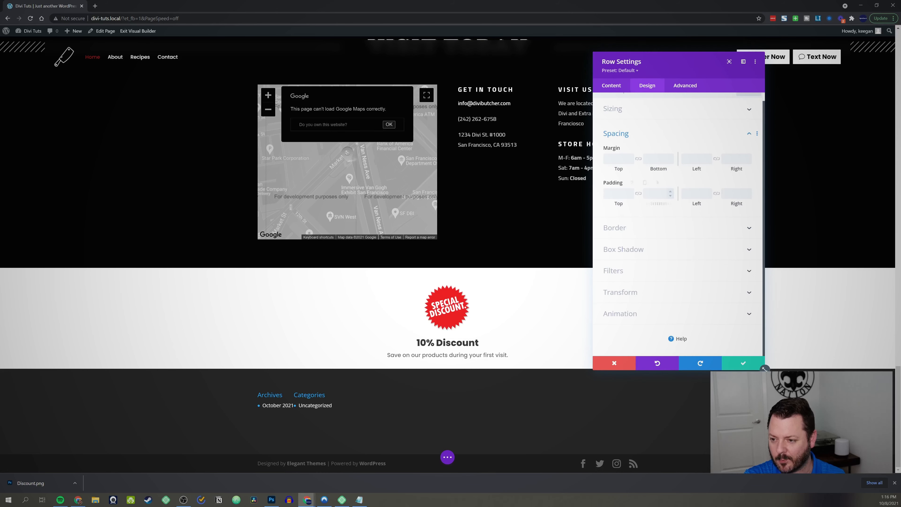
pyautogui.click(659, 193)
pyautogui.write('25')
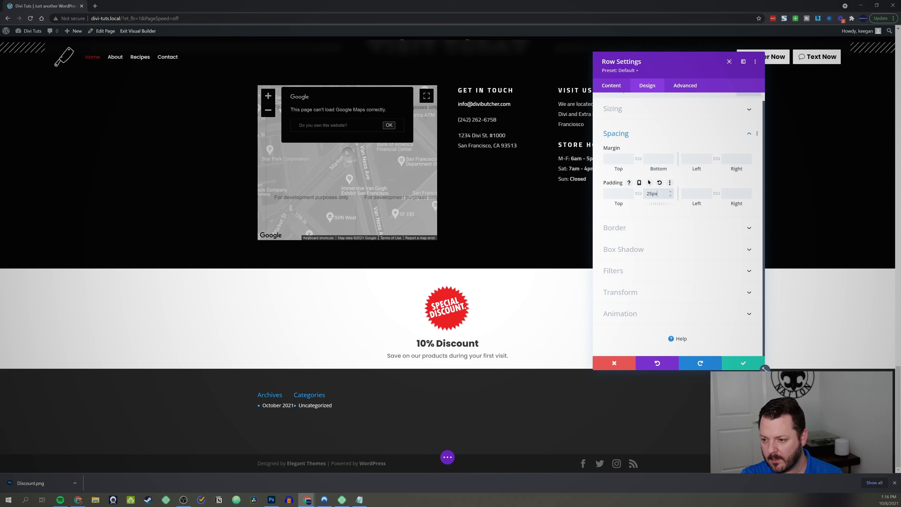
pyautogui.moveTo(655, 206); pyautogui.dragTo(677, 204)
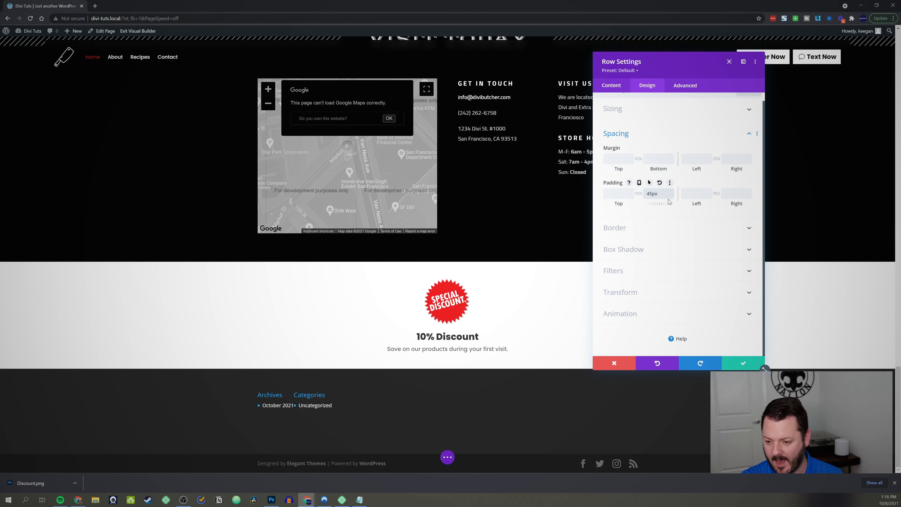
pyautogui.click(743, 362)
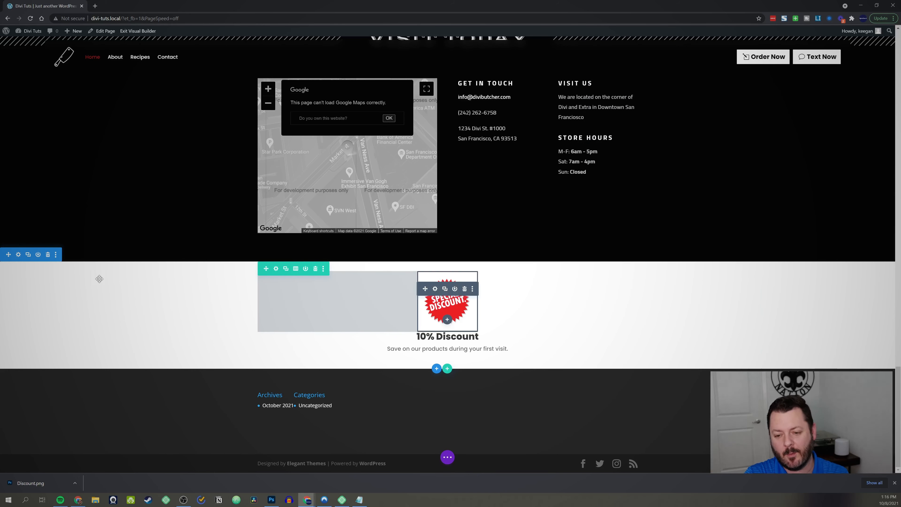
# - Set the discount section's position to Fixed with its location at the bottom-left corner
pyautogui.click(18, 255)
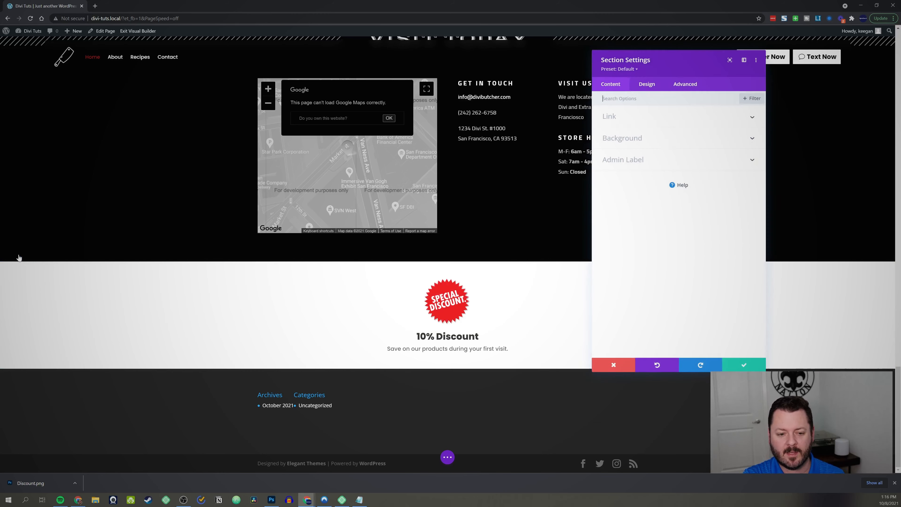
pyautogui.click(685, 88)
pyautogui.click(632, 227)
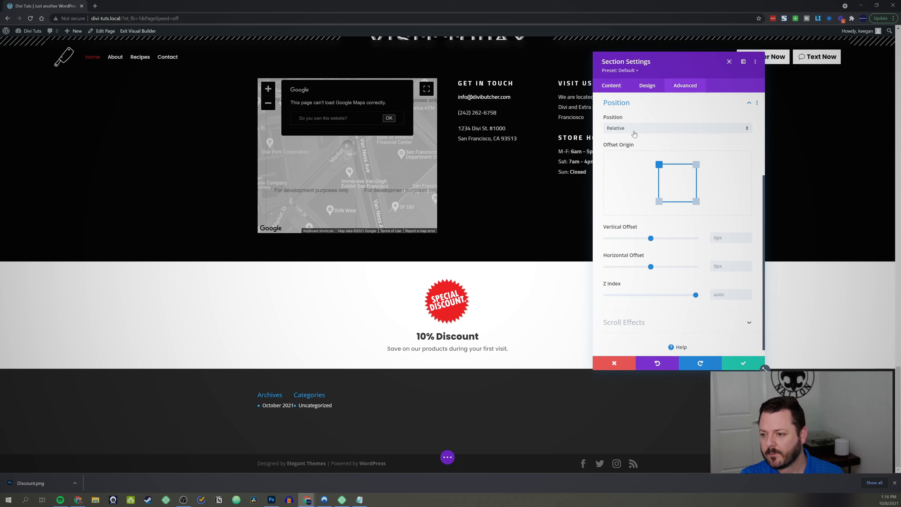
pyautogui.click(633, 132)
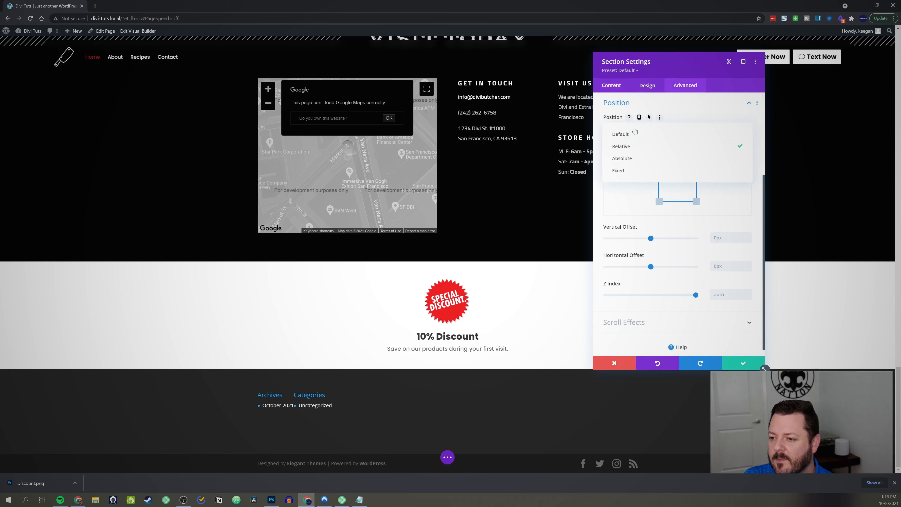
pyautogui.click(634, 170)
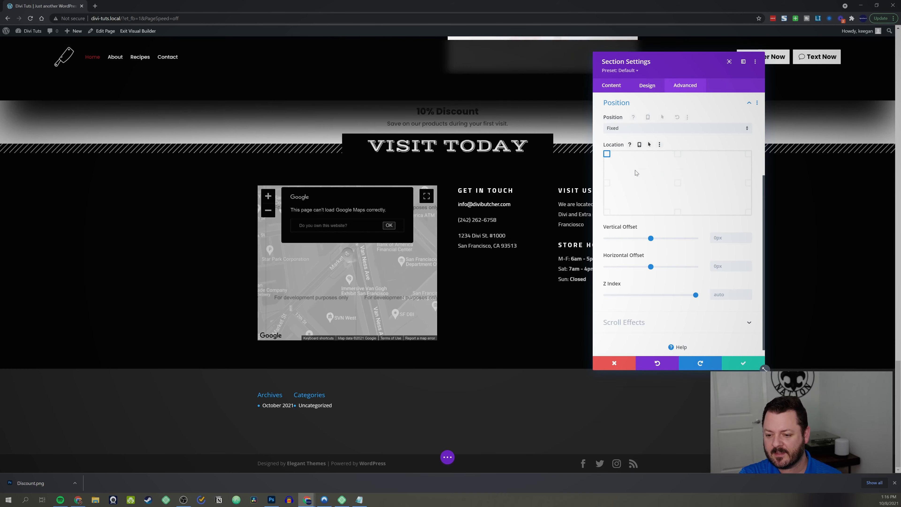
pyautogui.click(606, 212)
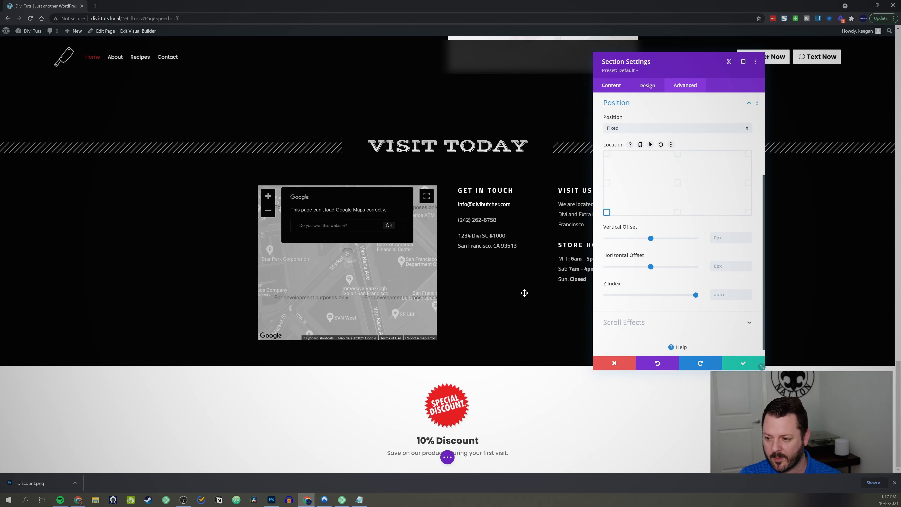
# - Set the fixed discount section's Z Index to 500 and check how it overlaps the page content
pyautogui.scroll(3, 445, 373)
pyautogui.scroll(-3, 445, 373)
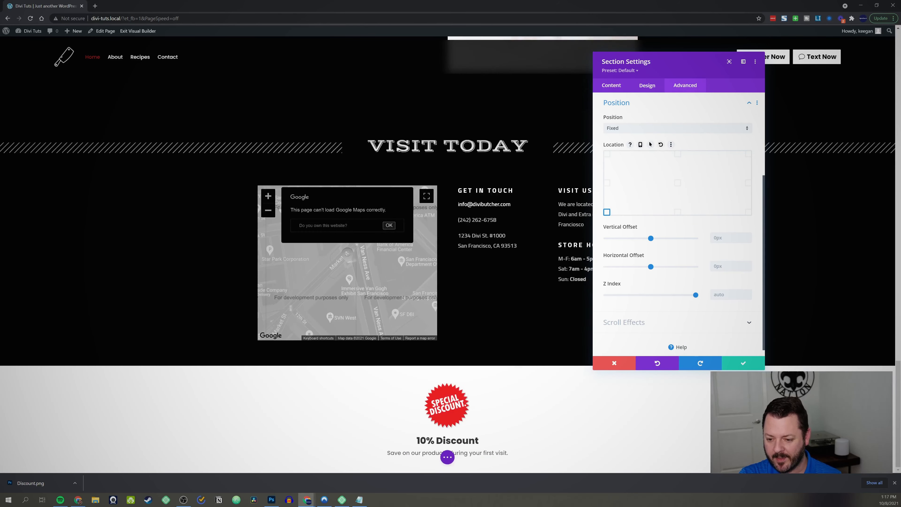
pyautogui.scroll(8, 446, 373)
pyautogui.scroll(-6, 446, 373)
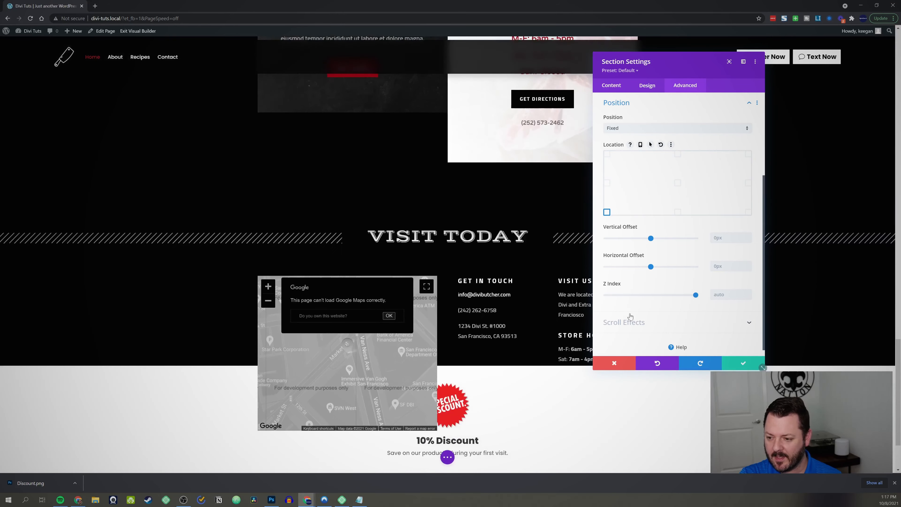
pyautogui.click(697, 295)
pyautogui.scroll(-2, 385, 269)
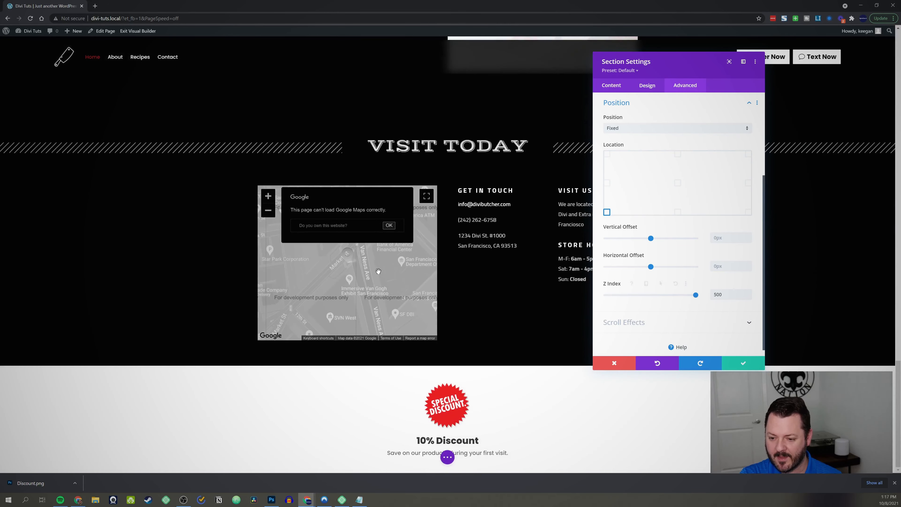
pyautogui.scroll(15, 380, 270)
pyautogui.scroll(-1, 379, 270)
pyautogui.scroll(-10, 379, 271)
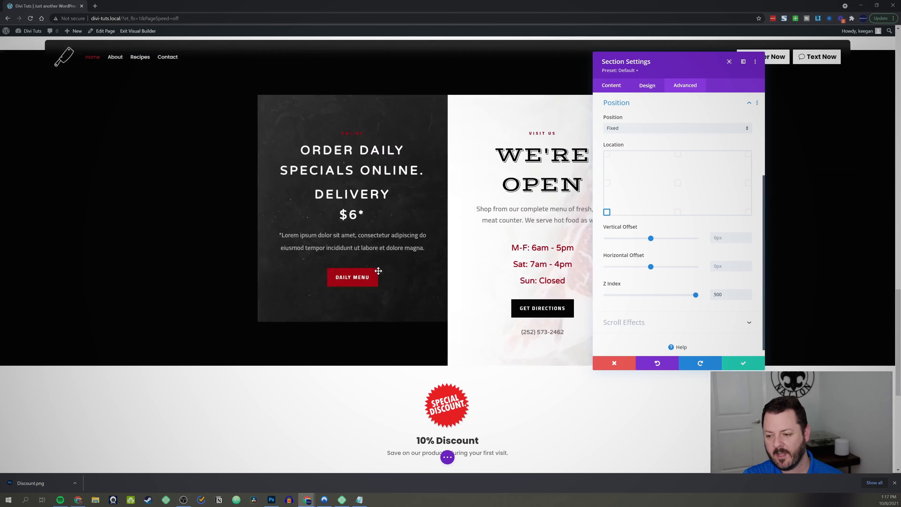
# - Set the discount section's width to 450px and save the section
pyautogui.click(648, 85)
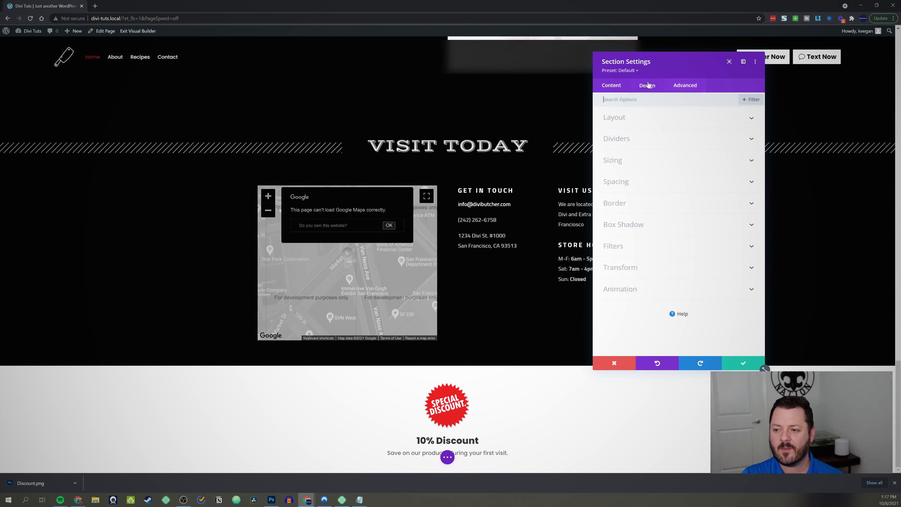
pyautogui.click(619, 161)
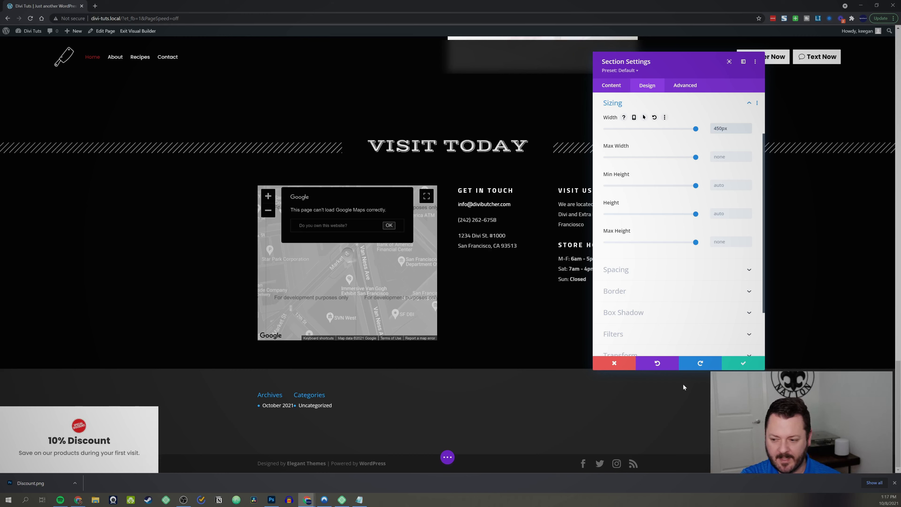
pyautogui.click(744, 364)
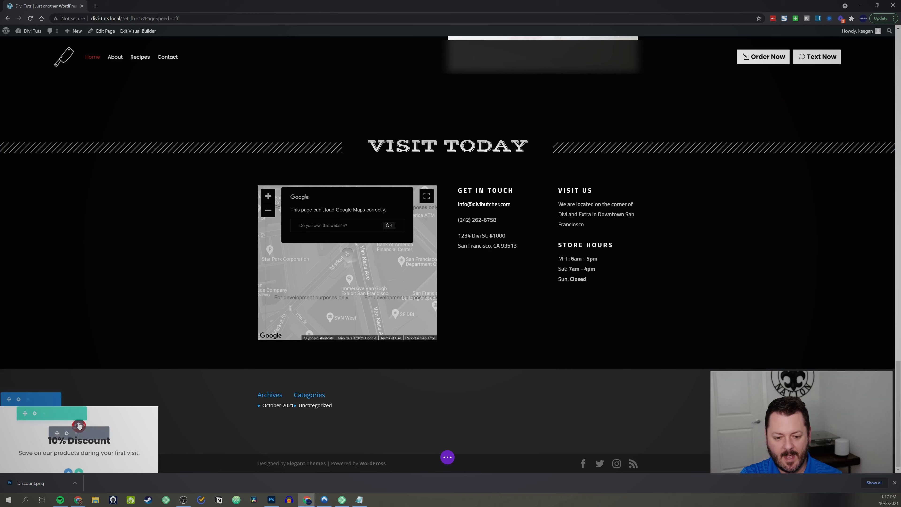
# - Set the special discount image's width to 36%
pyautogui.click(66, 420)
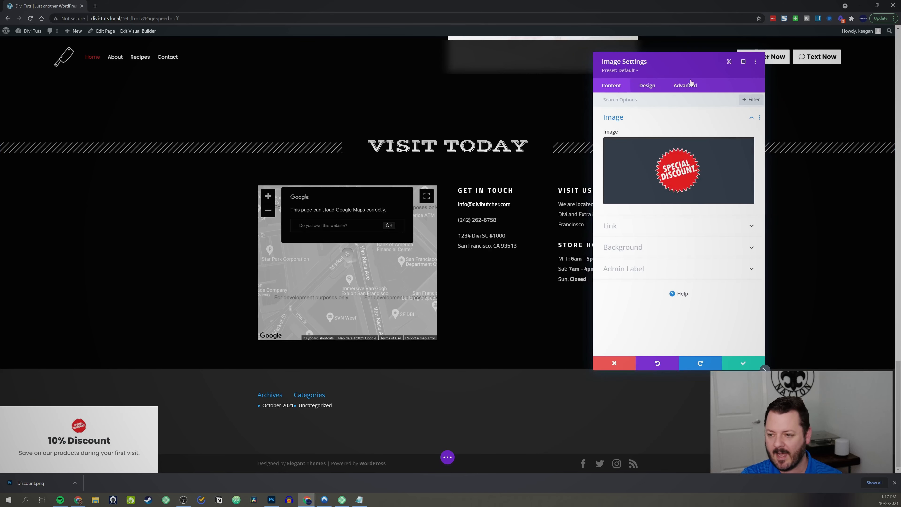
pyautogui.click(645, 87)
pyautogui.click(628, 118)
pyautogui.click(629, 121)
pyautogui.click(638, 138)
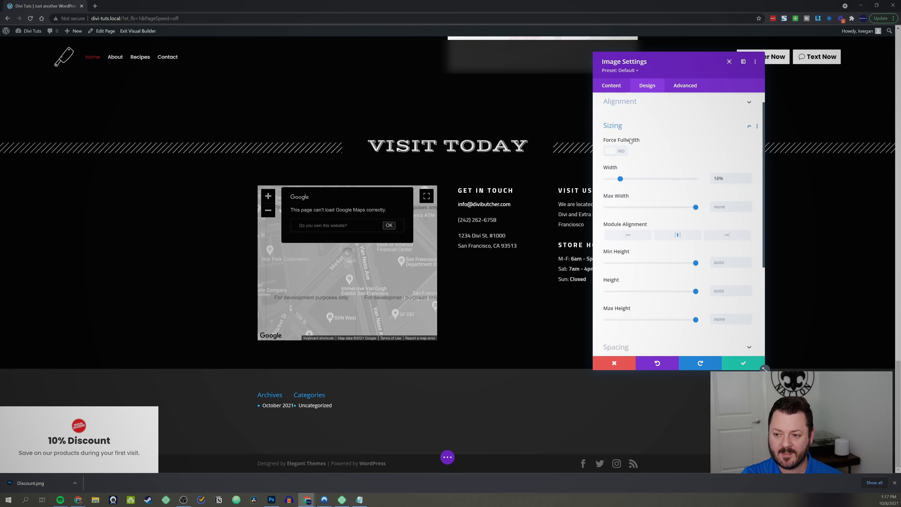
pyautogui.moveTo(621, 158); pyautogui.dragTo(639, 159)
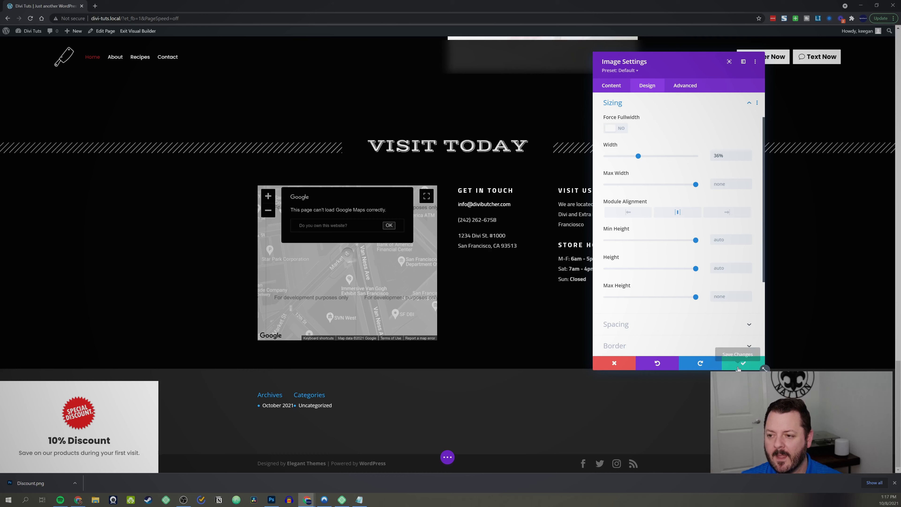
pyautogui.click(634, 102)
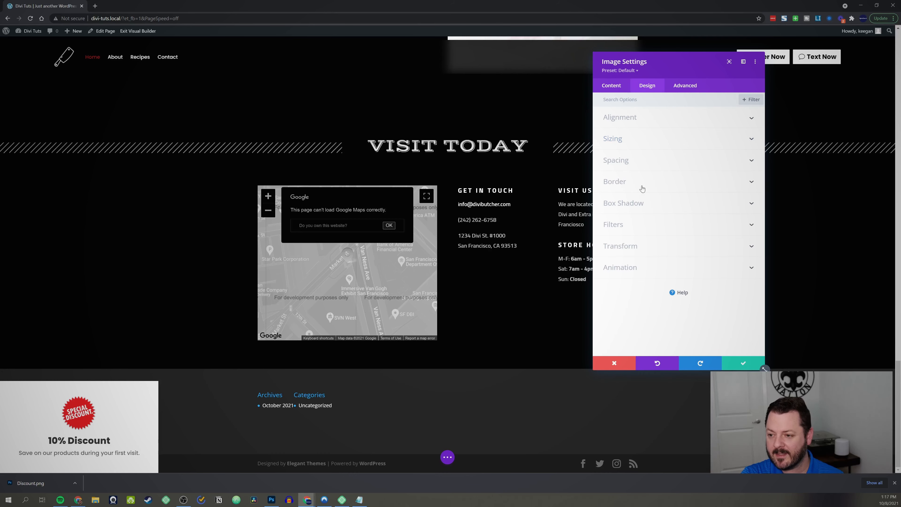
pyautogui.click(620, 266)
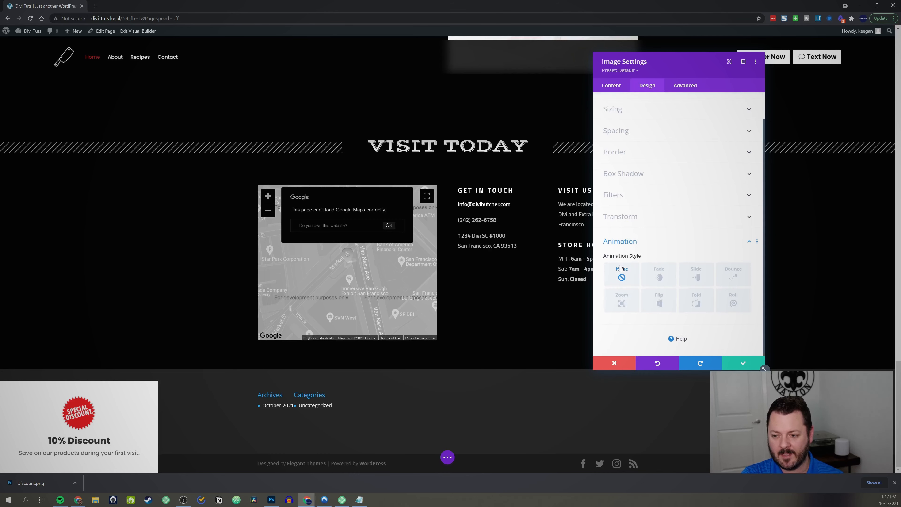
pyautogui.click(691, 277)
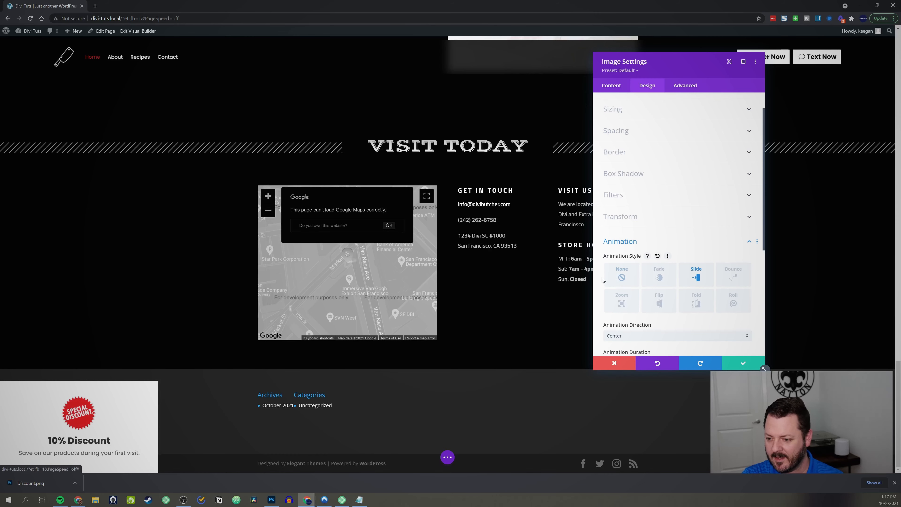
pyautogui.click(622, 278)
# - Save the image settings and give the discount section a Slide animation with its direction set to Right
pyautogui.click(743, 363)
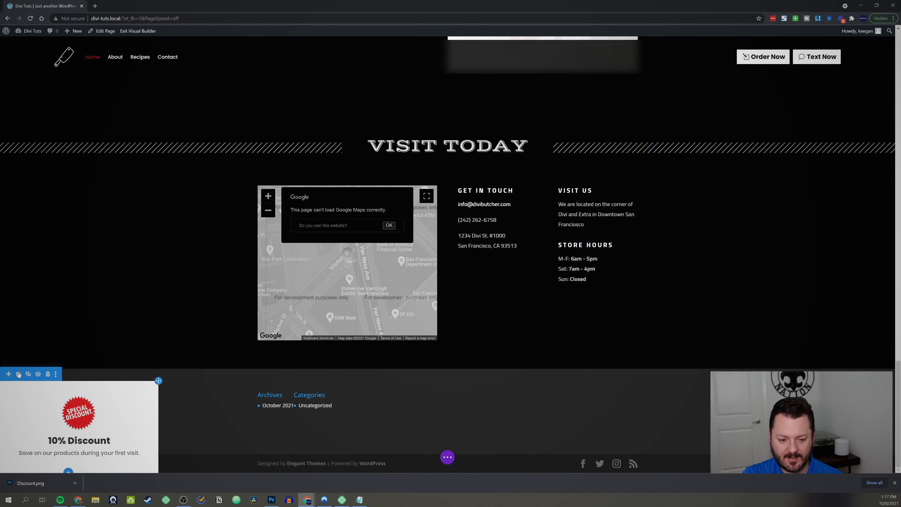
pyautogui.click(27, 371)
pyautogui.click(651, 87)
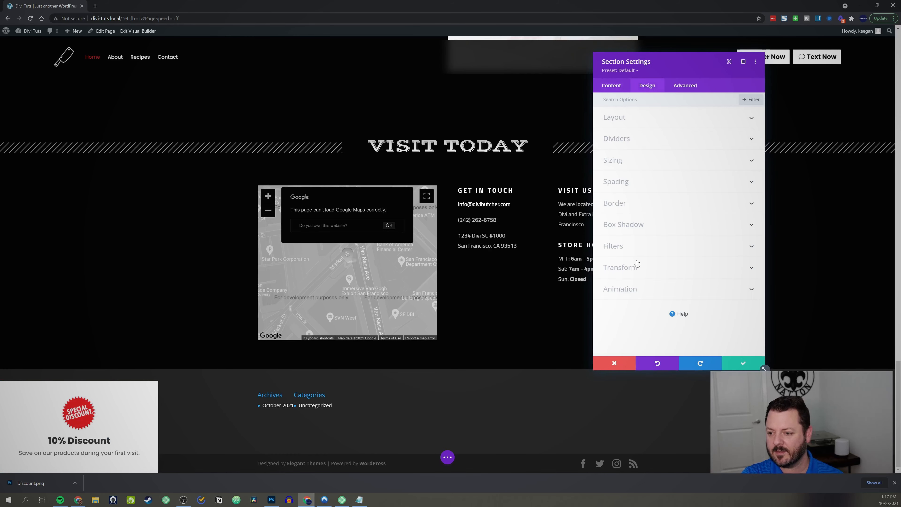
pyautogui.click(624, 288)
pyautogui.scroll(-2, 707, 259)
pyautogui.click(695, 277)
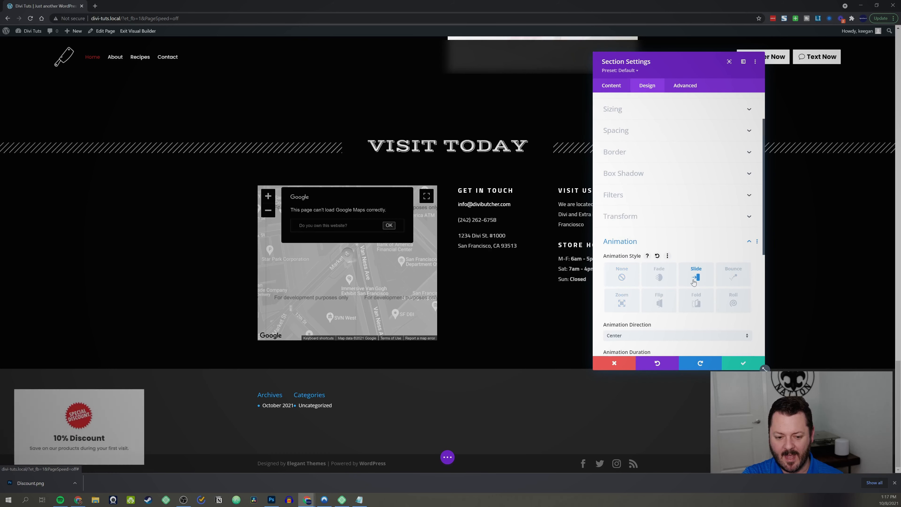
pyautogui.scroll(-3, 692, 280)
pyautogui.click(673, 232)
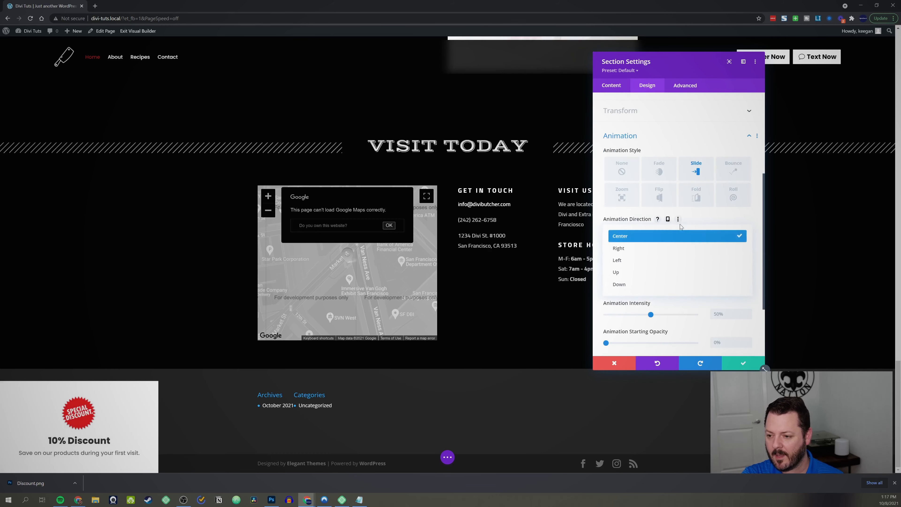
pyautogui.click(630, 249)
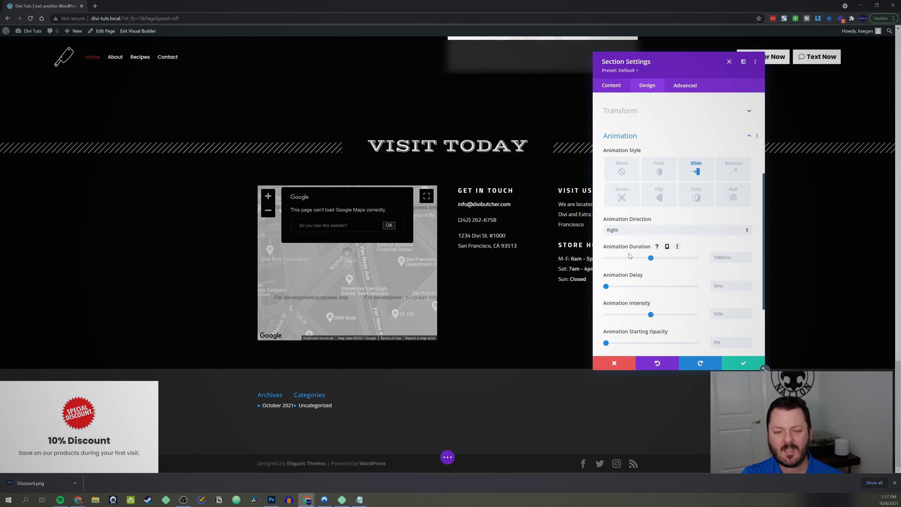
# - Set the section's animation intensity to 92% and duration to 800ms, and save the section
pyautogui.scroll(-3, 654, 233)
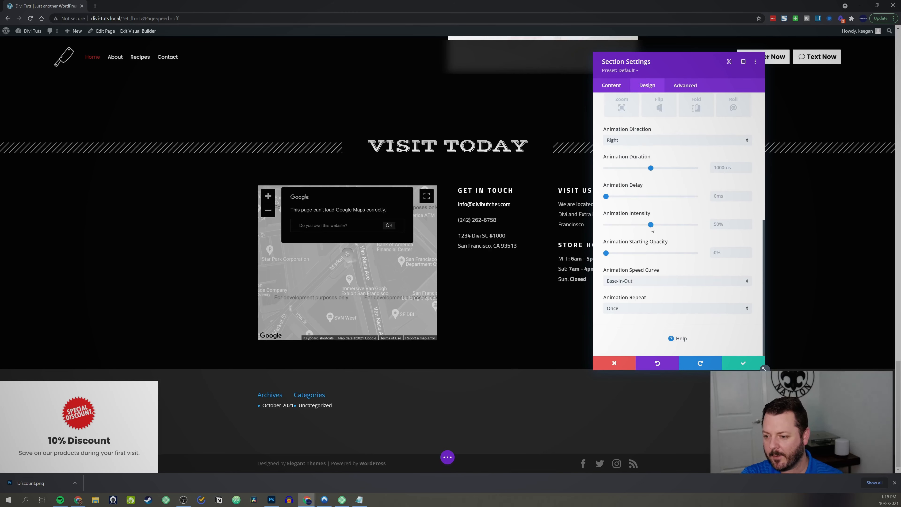
pyautogui.moveTo(651, 225); pyautogui.dragTo(689, 225)
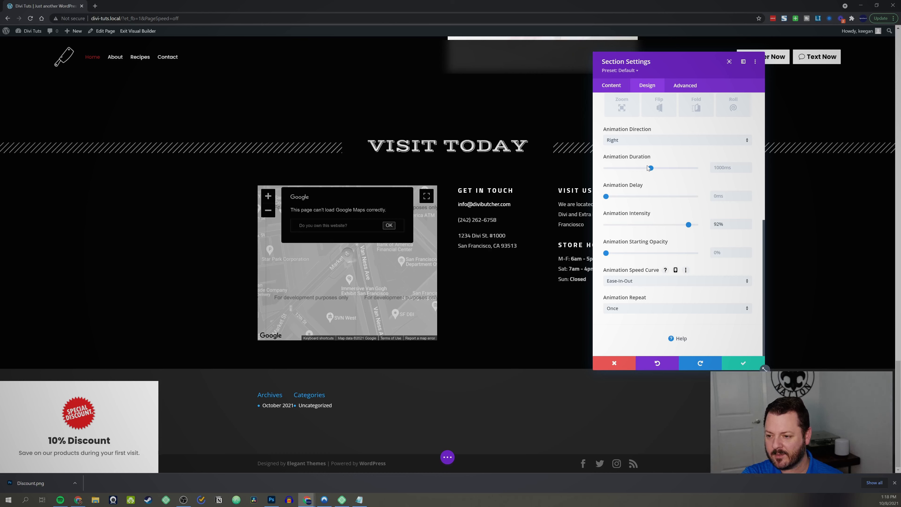
pyautogui.moveTo(650, 169)
pyautogui.mouseDown()
pyautogui.moveTo(624, 171)
pyautogui.moveTo(645, 172)
pyautogui.mouseUp()
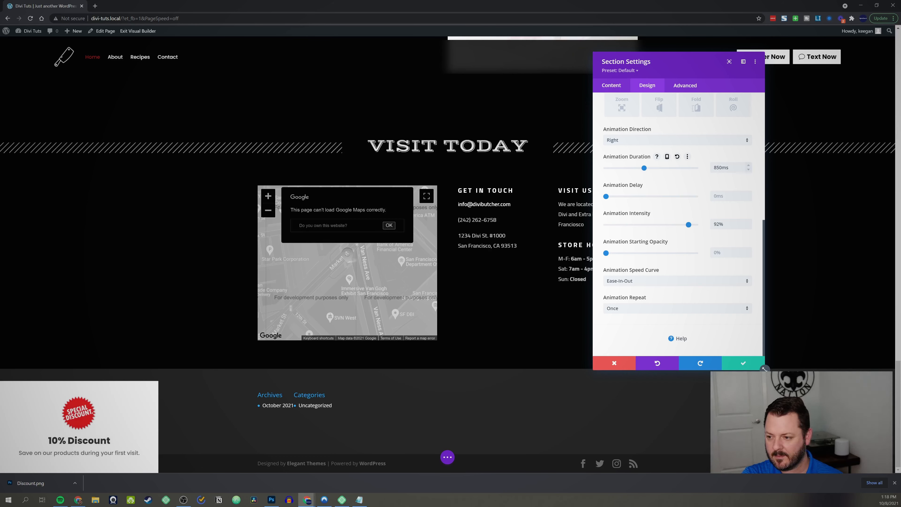
pyautogui.click(749, 169)
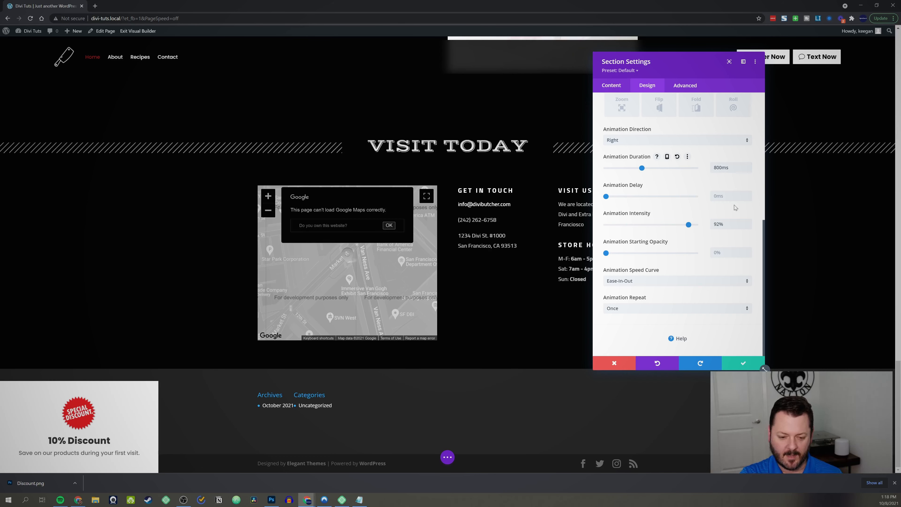
pyautogui.click(743, 363)
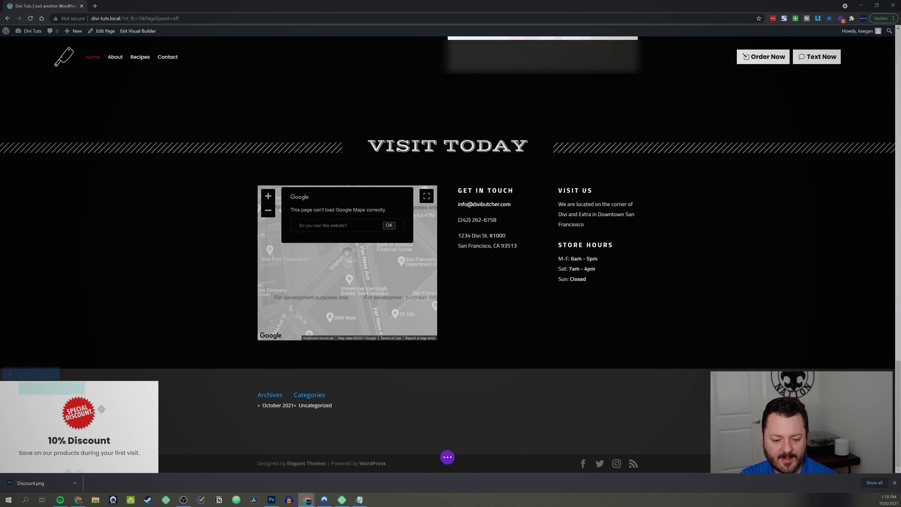
# - Add a Button module below the discount text with the label "Get Discount Code"
pyautogui.click(79, 456)
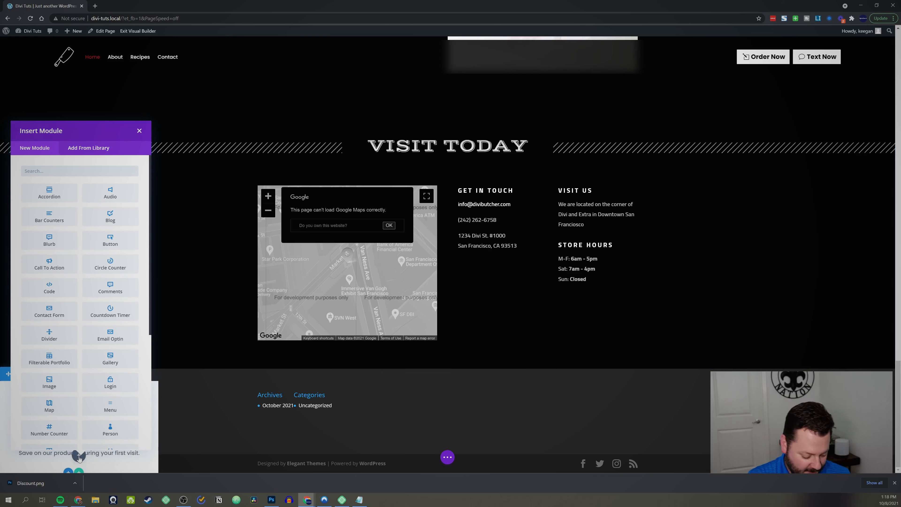
pyautogui.write('button')
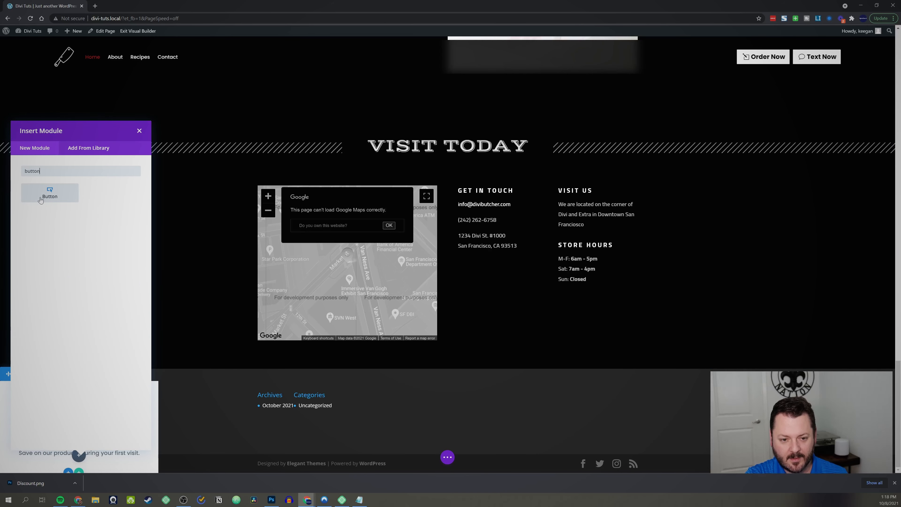
pyautogui.click(40, 200)
pyautogui.tripleClick(620, 142)
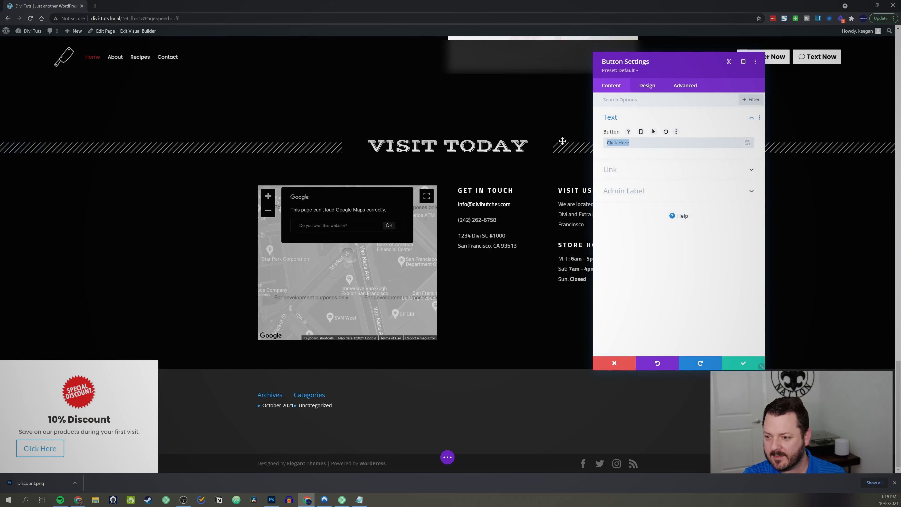
pyautogui.write('Get')
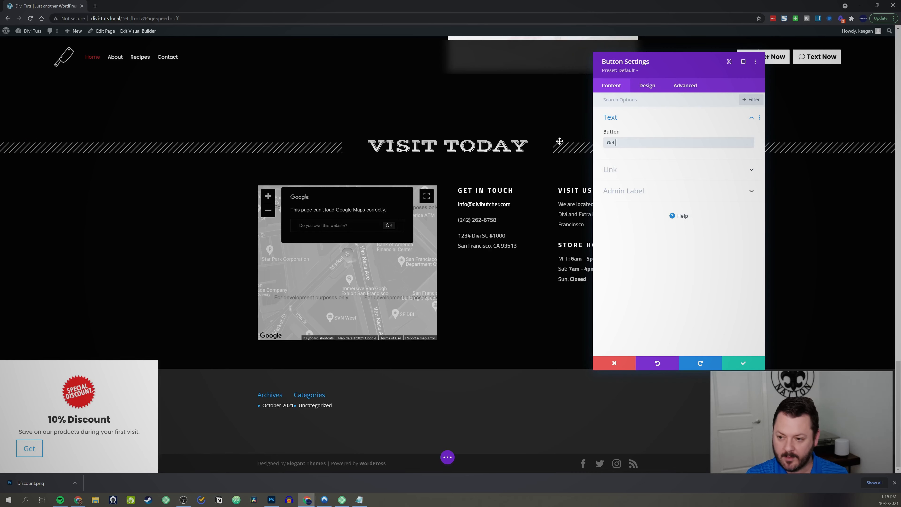
pyautogui.write(' Discount')
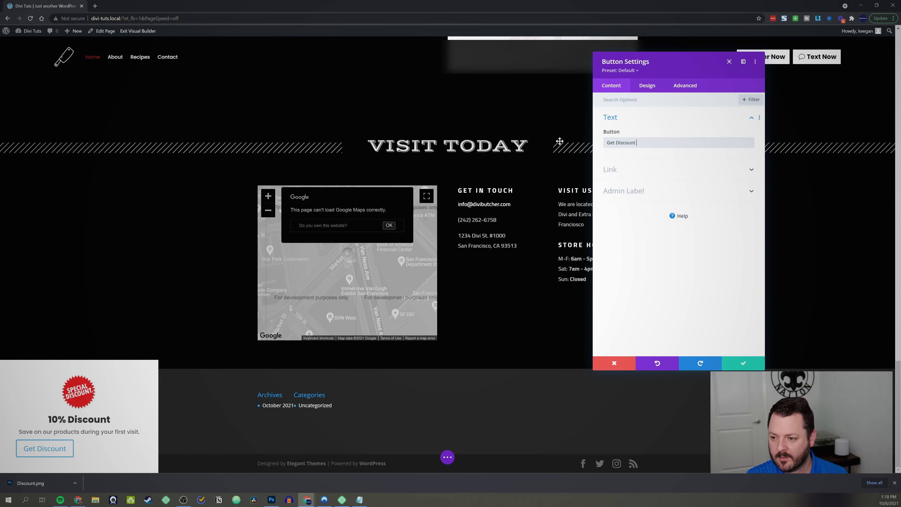
pyautogui.write(' Code')
# - Center the discount button and enable custom styles for it
pyautogui.click(652, 91)
pyautogui.click(635, 118)
pyautogui.click(670, 142)
pyautogui.click(630, 192)
pyautogui.click(620, 191)
# - Give the discount button white text and a red background
pyautogui.scroll(-2, 628, 185)
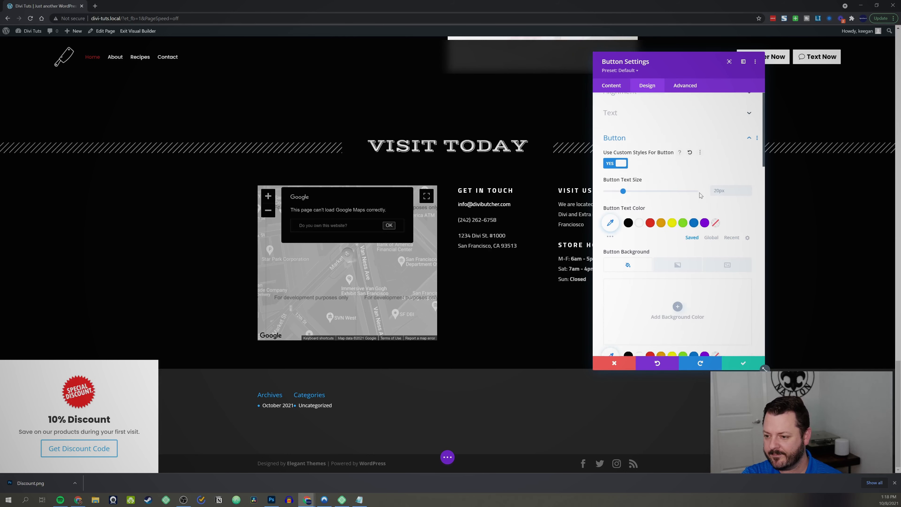
pyautogui.click(639, 178)
pyautogui.scroll(-2, 642, 213)
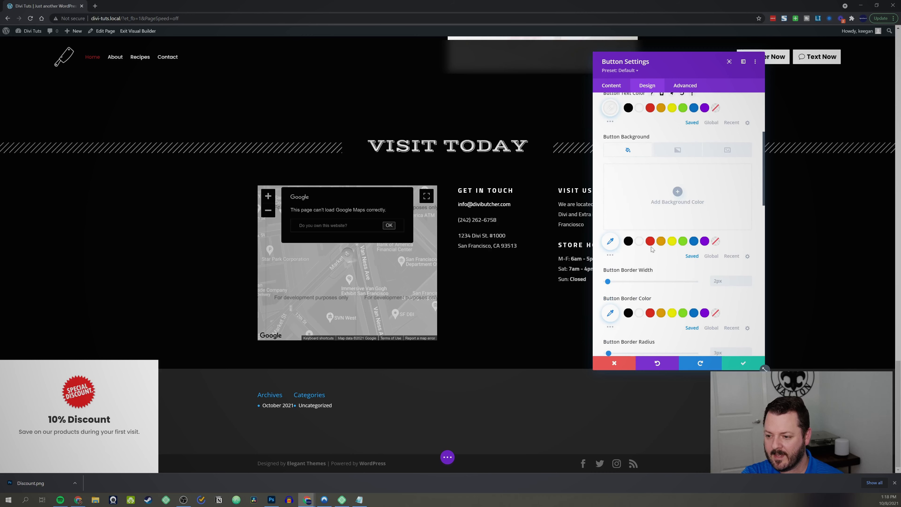
pyautogui.click(651, 241)
# - Set the discount button's border width and border radius to 0px
pyautogui.scroll(-3, 731, 177)
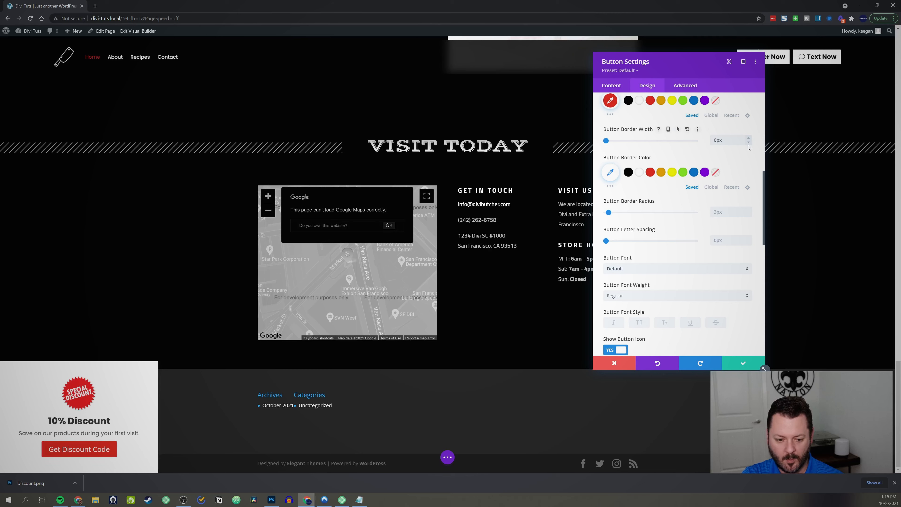
pyautogui.scroll(-2, 750, 142)
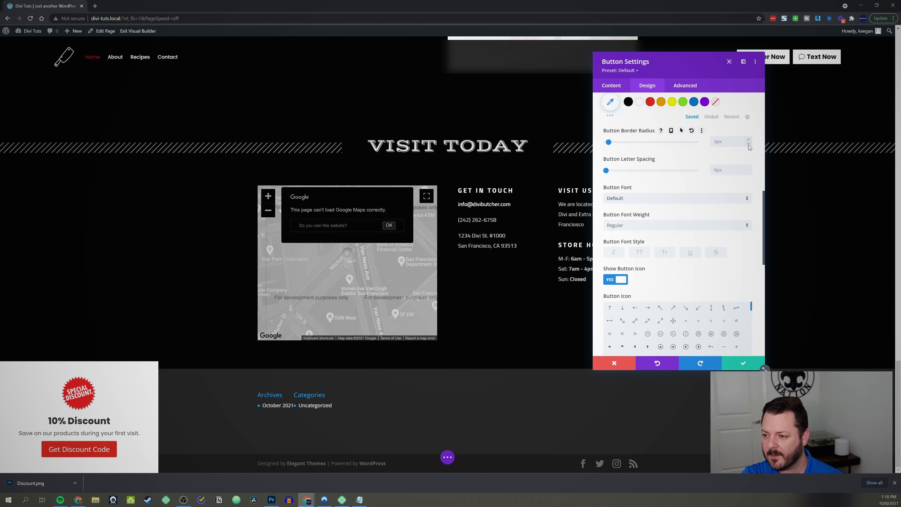
pyautogui.click(749, 144)
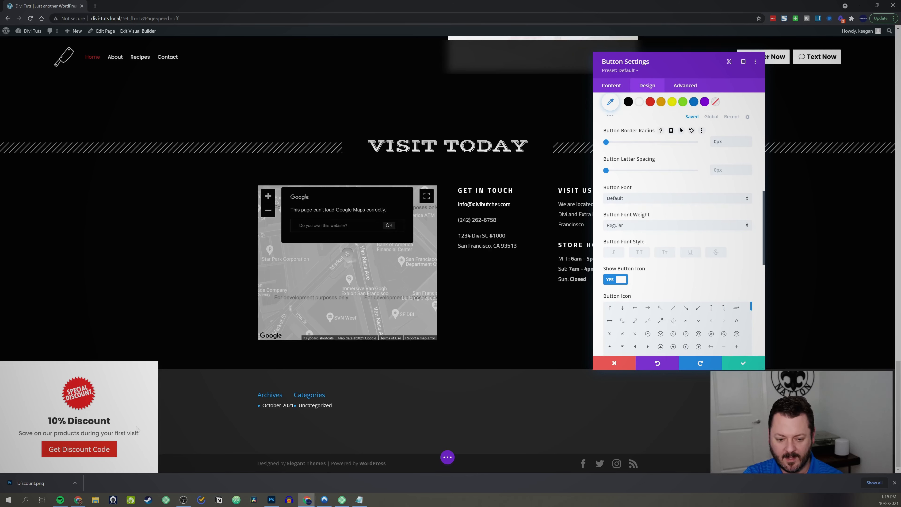
# - Set the discount button's font to Poppins
pyautogui.scroll(1, 624, 235)
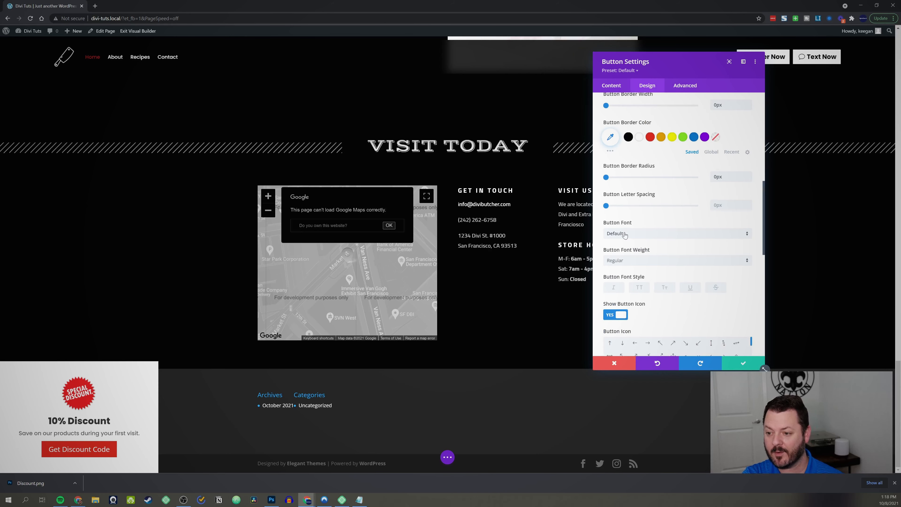
pyautogui.click(616, 234)
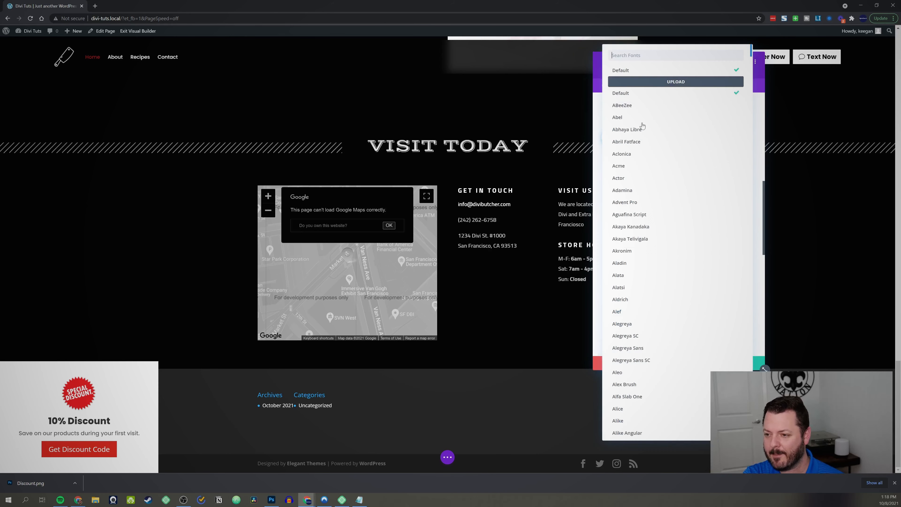
pyautogui.write('popp')
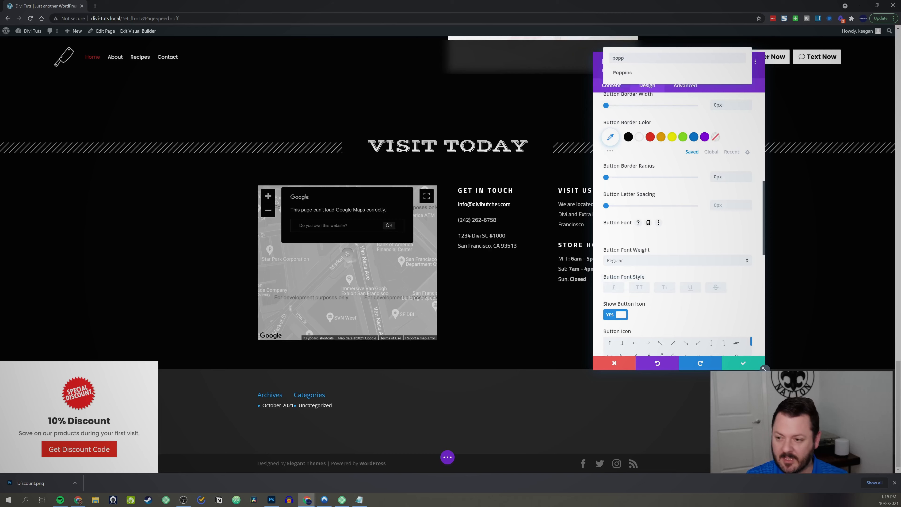
pyautogui.click(632, 73)
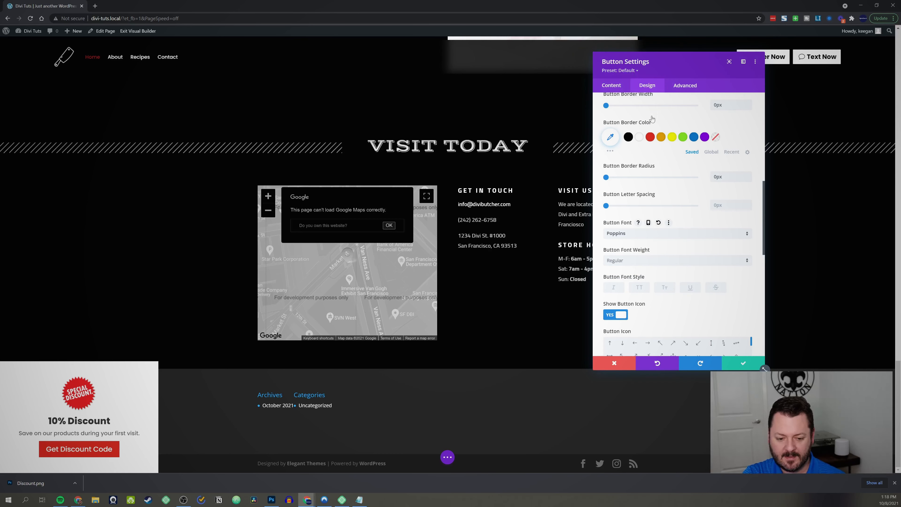
# - Turn off showing the button icon only on hover, and set the button's top margin to 15px
pyautogui.scroll(-7, 668, 258)
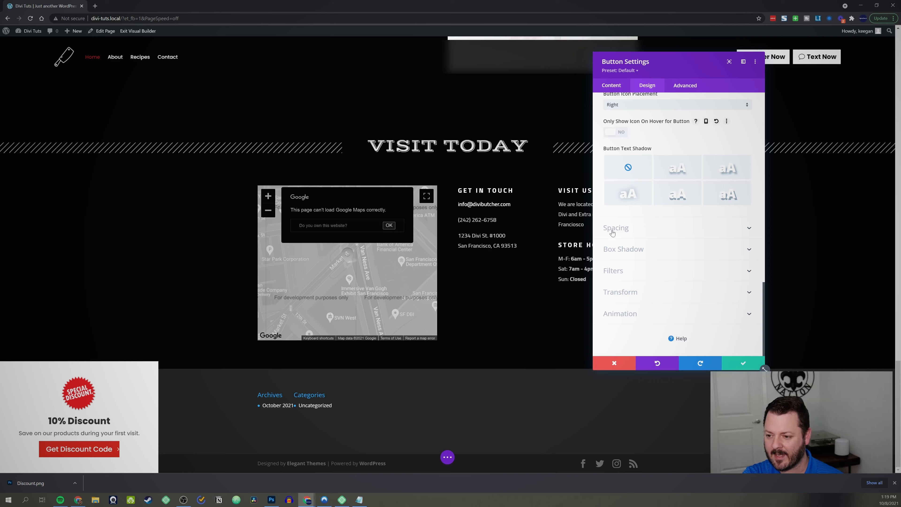
pyautogui.click(624, 228)
pyautogui.click(617, 180)
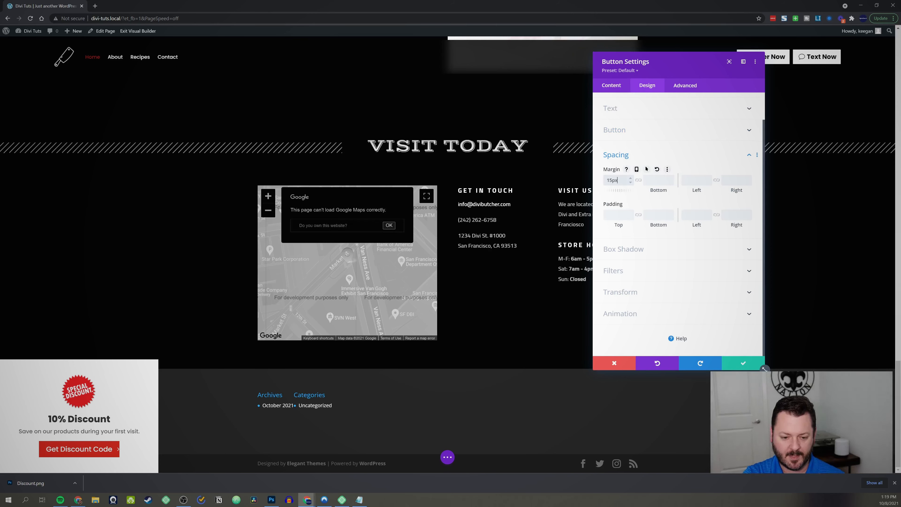
# - Turn off the discount button's icon, set its top margin to 25px, and save the button settings
pyautogui.scroll(1, 636, 169)
pyautogui.click(627, 163)
pyautogui.scroll(-10, 639, 192)
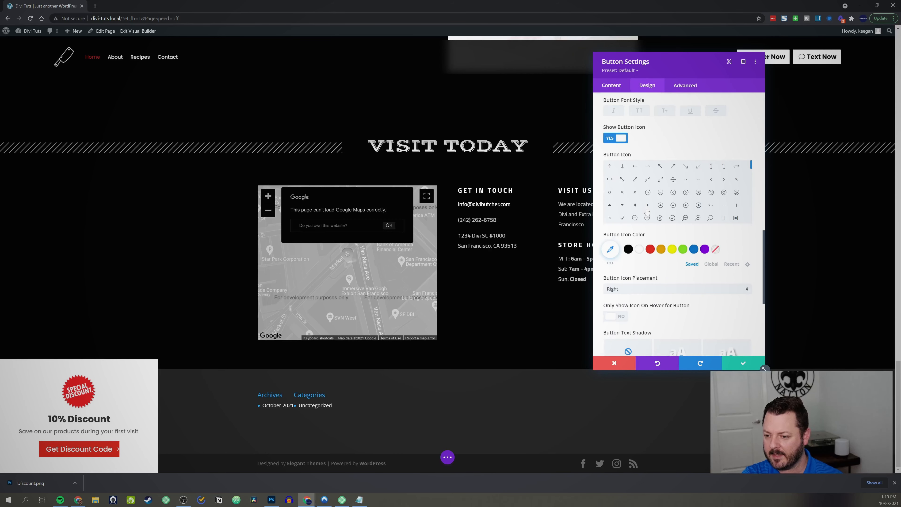
pyautogui.scroll(5, 648, 212)
pyautogui.click(613, 132)
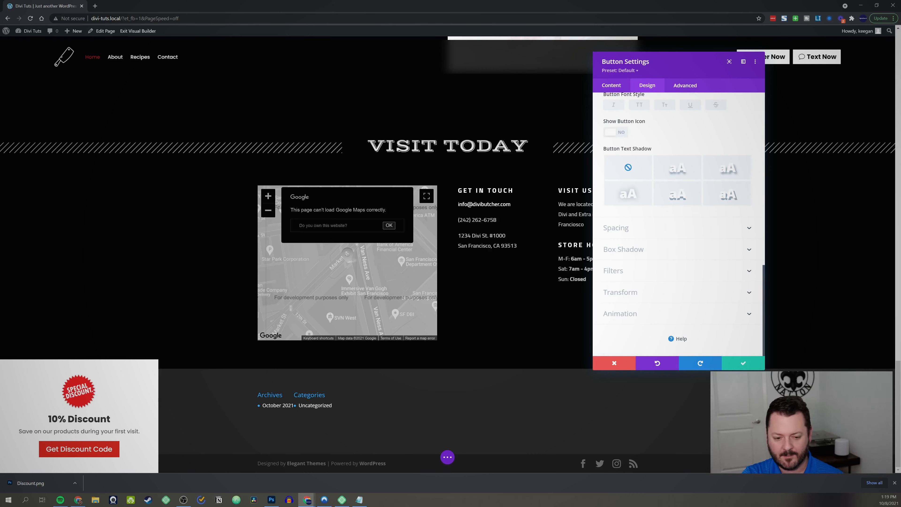
pyautogui.click(632, 229)
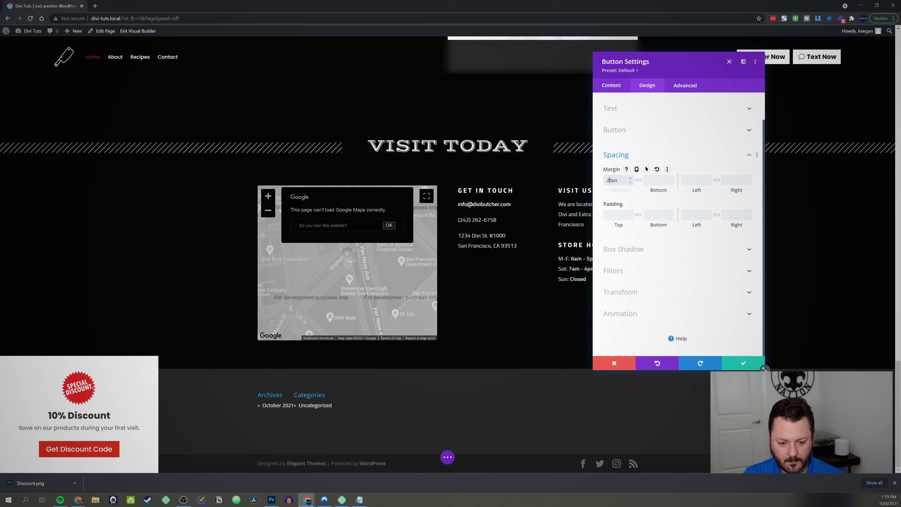
pyautogui.click(744, 363)
# - Set the popup section's left and bottom margins to 5px
pyautogui.click(18, 349)
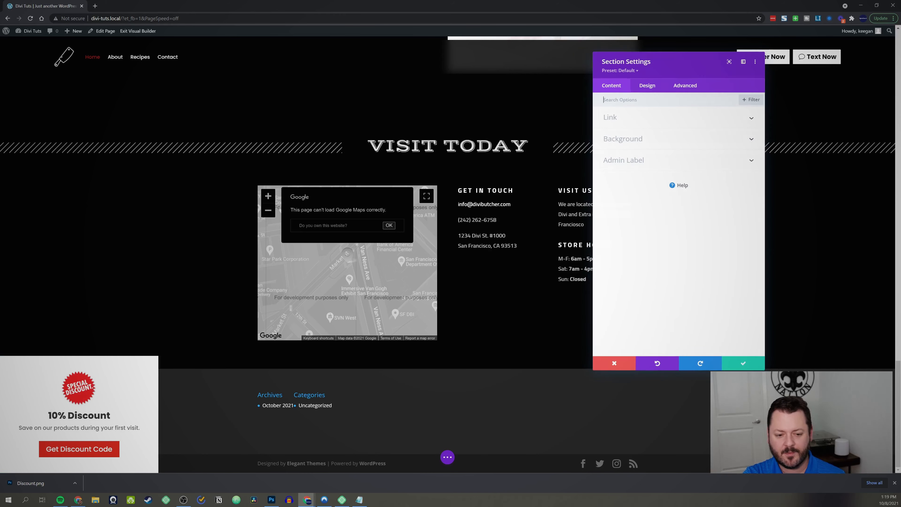
pyautogui.click(647, 86)
pyautogui.click(625, 183)
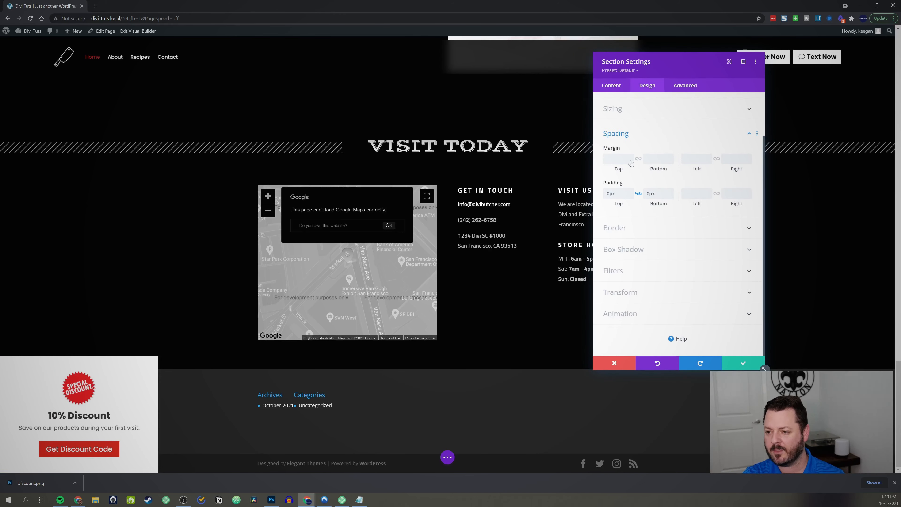
pyautogui.write('5')
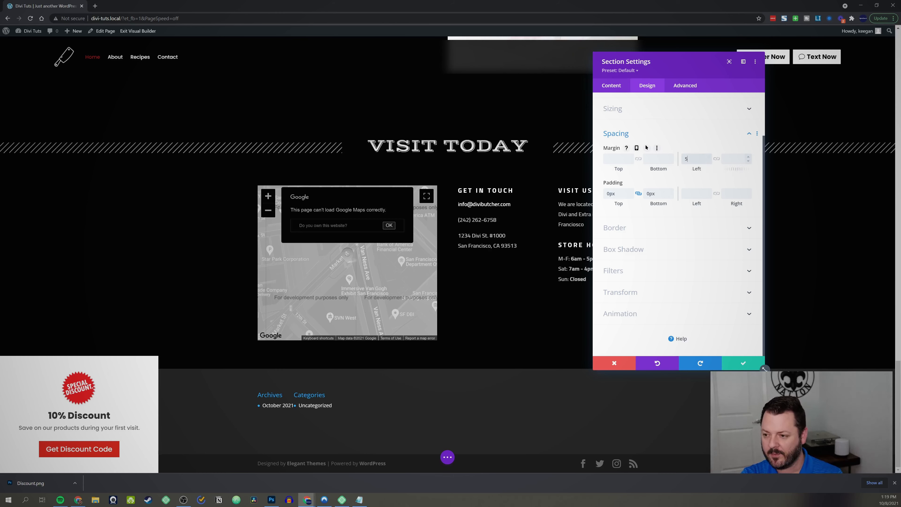
pyautogui.click(657, 159)
pyautogui.write('5')
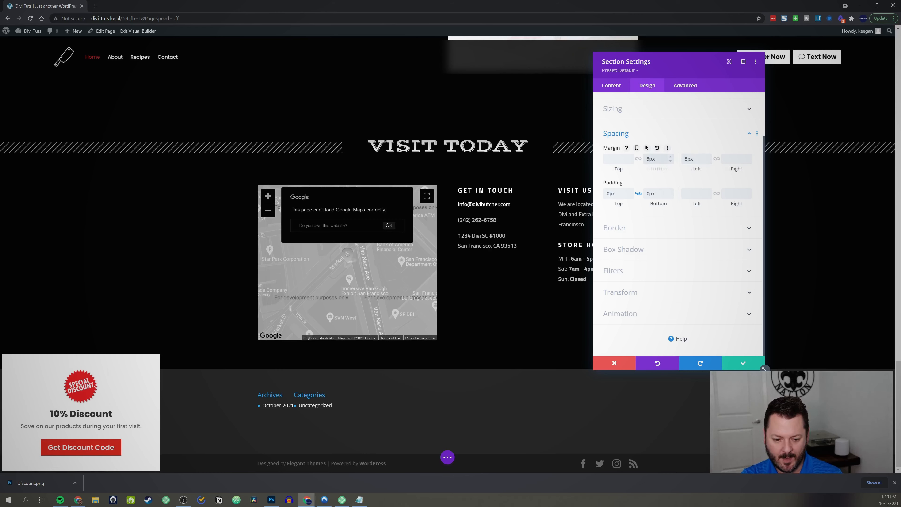
# - Increase the popup section's bottom and left margins to 10px
pyautogui.moveTo(661, 159); pyautogui.dragTo(622, 159)
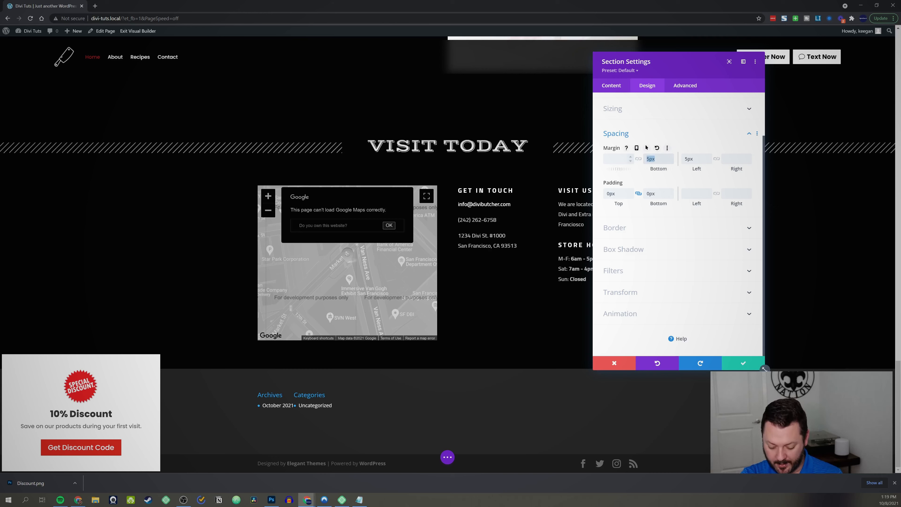
pyautogui.write('10')
pyautogui.press('Tab')
pyautogui.write('10')
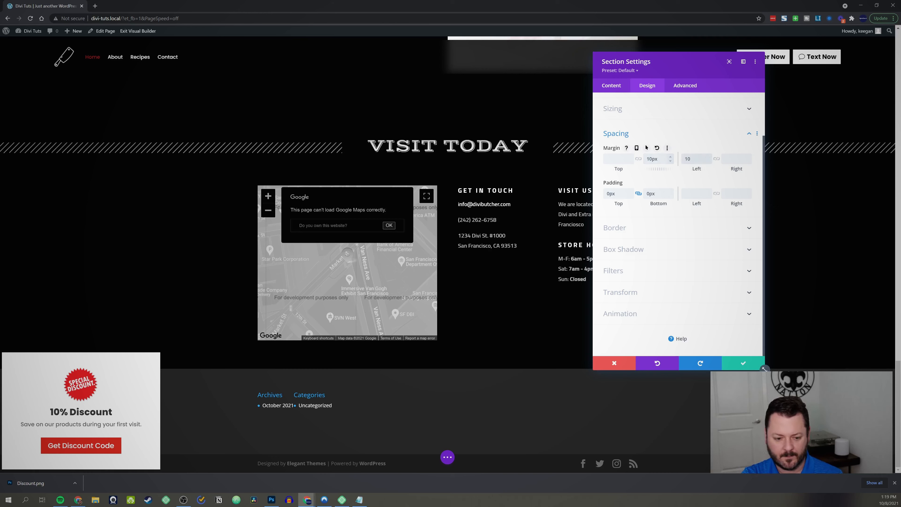
# - Round all four corners of the popup section to 8px and check the popup against other parts of the page
pyautogui.click(644, 133)
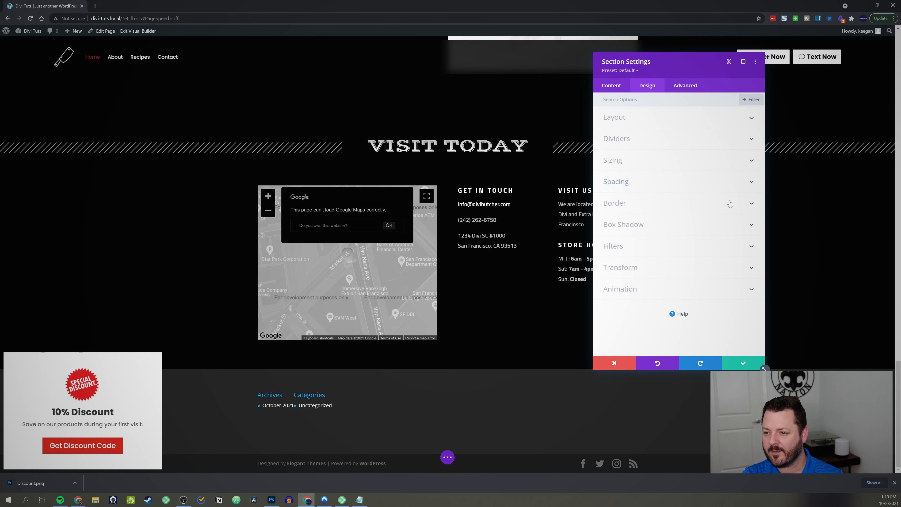
pyautogui.click(638, 204)
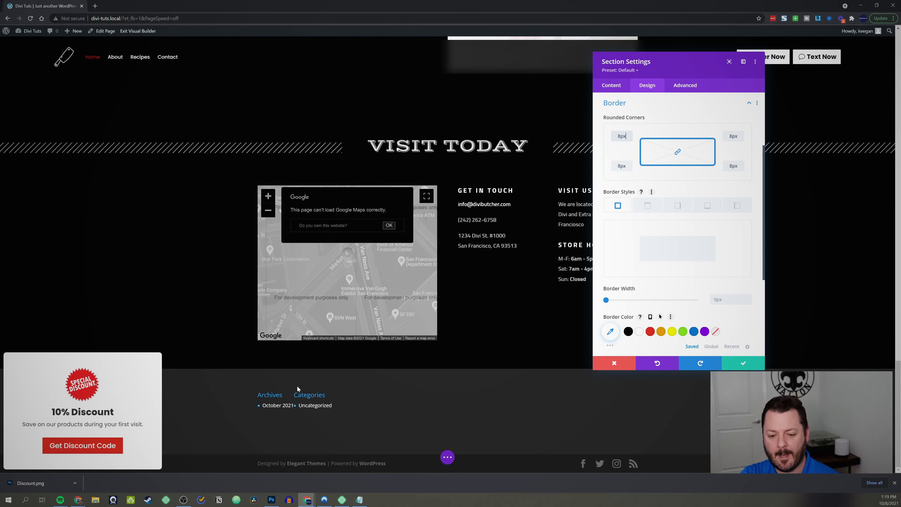
pyautogui.scroll(15, 297, 389)
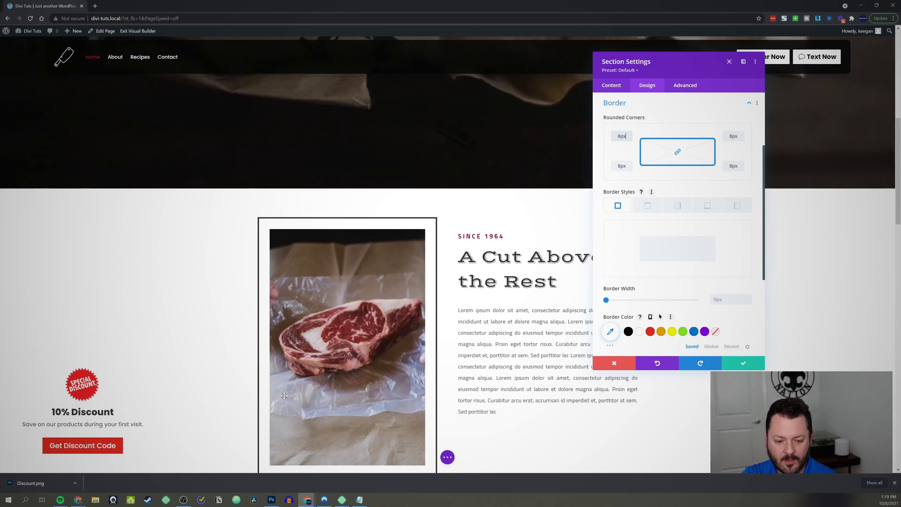
pyautogui.scroll(-6, 284, 396)
pyautogui.scroll(5, 284, 396)
# - Apply the first box shadow preset to the popup section, check it over light and dark areas, and save the section settings
pyautogui.click(637, 113)
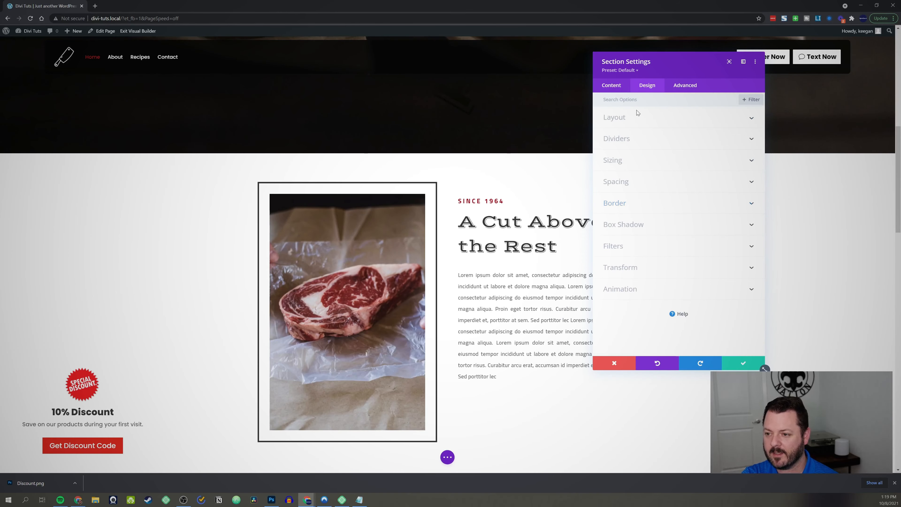
pyautogui.click(624, 227)
pyautogui.click(658, 209)
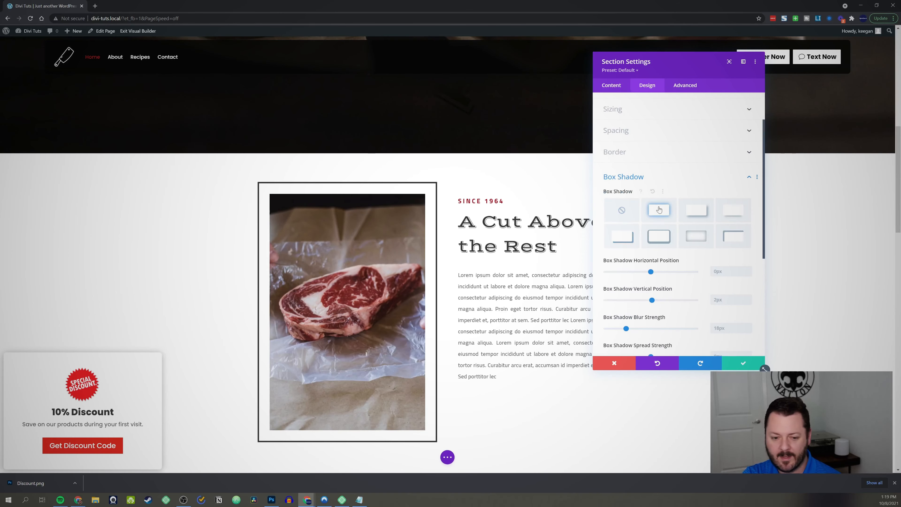
pyautogui.scroll(-6, 264, 292)
pyautogui.scroll(7, 202, 306)
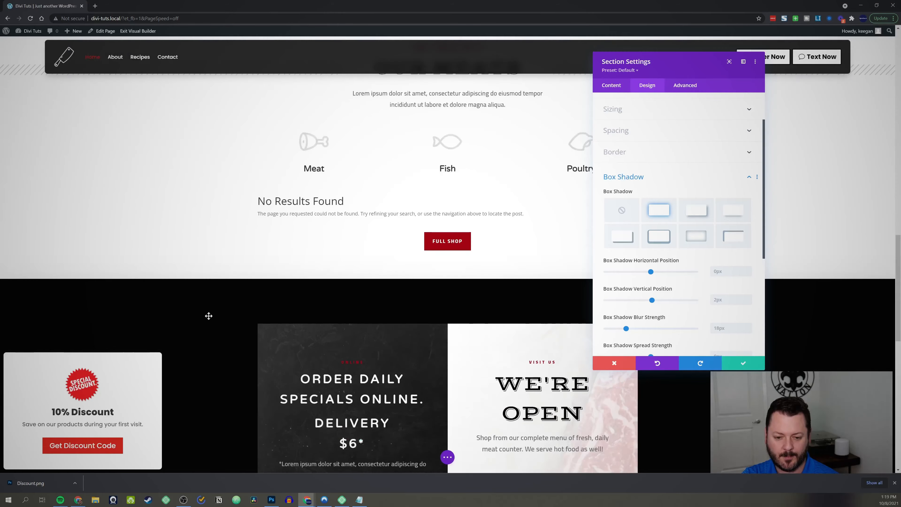
pyautogui.scroll(5, 214, 314)
pyautogui.scroll(-10, 216, 316)
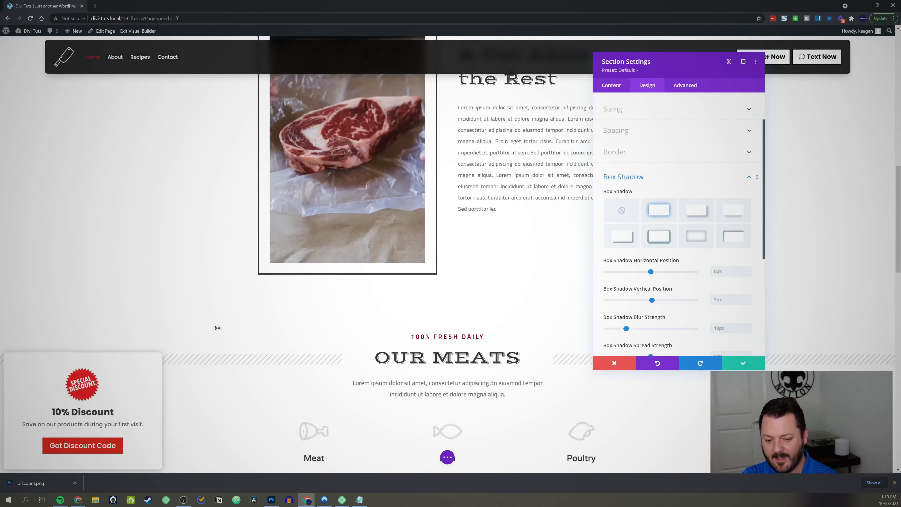
pyautogui.scroll(-7, 218, 328)
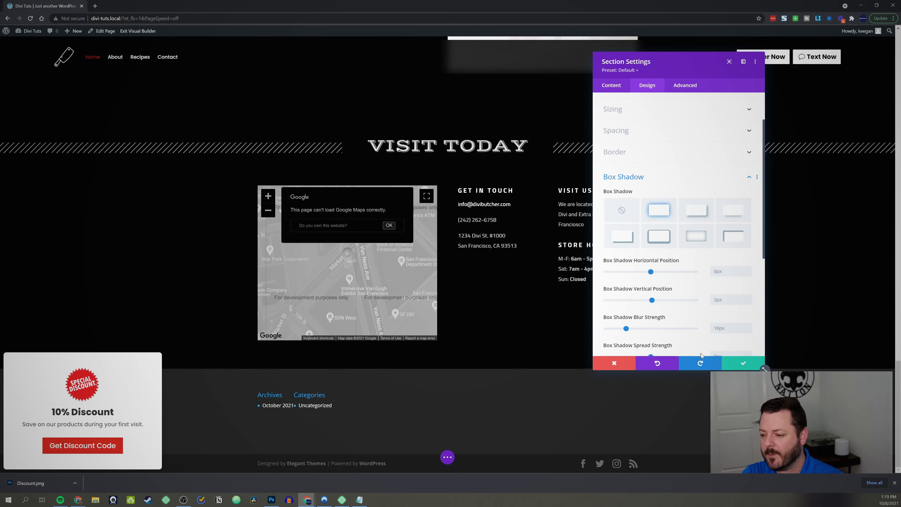
pyautogui.click(742, 364)
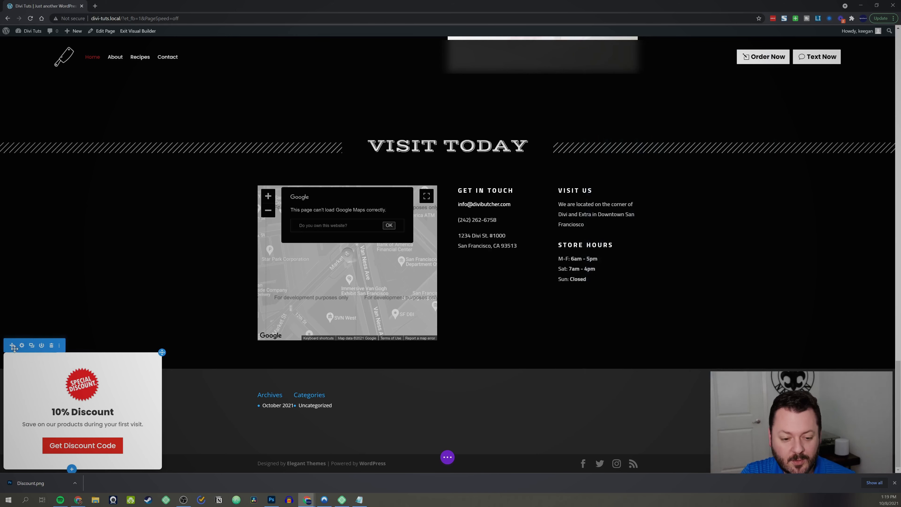
# - Add a Number of Views display condition to the popup section that displays it only 1 time, and save the settings
pyautogui.click(22, 351)
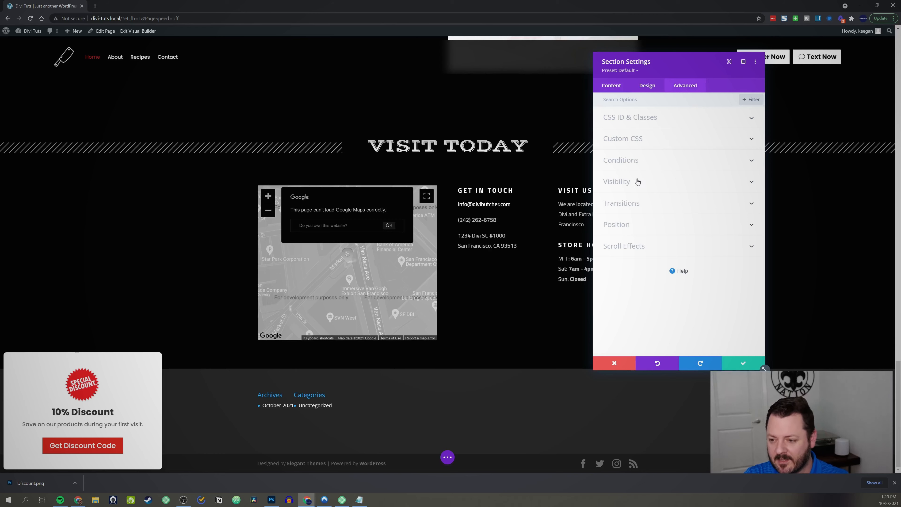
pyautogui.click(644, 164)
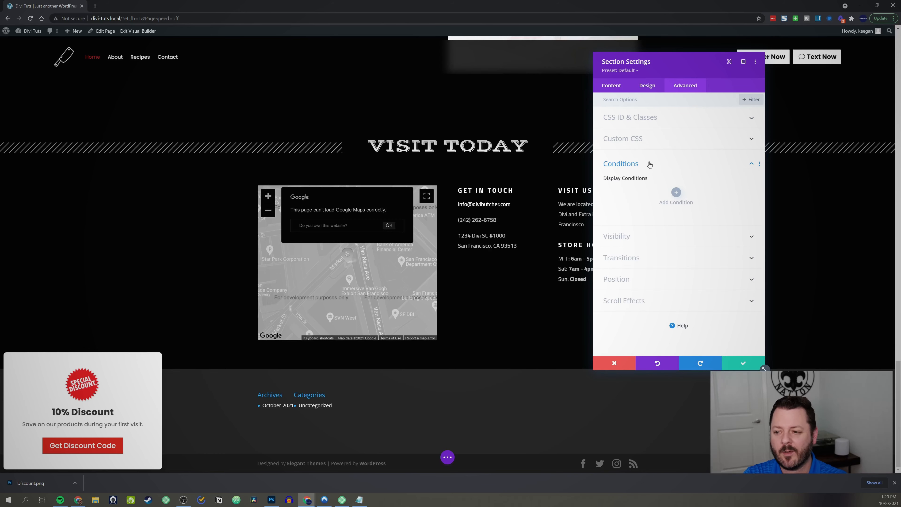
pyautogui.click(677, 195)
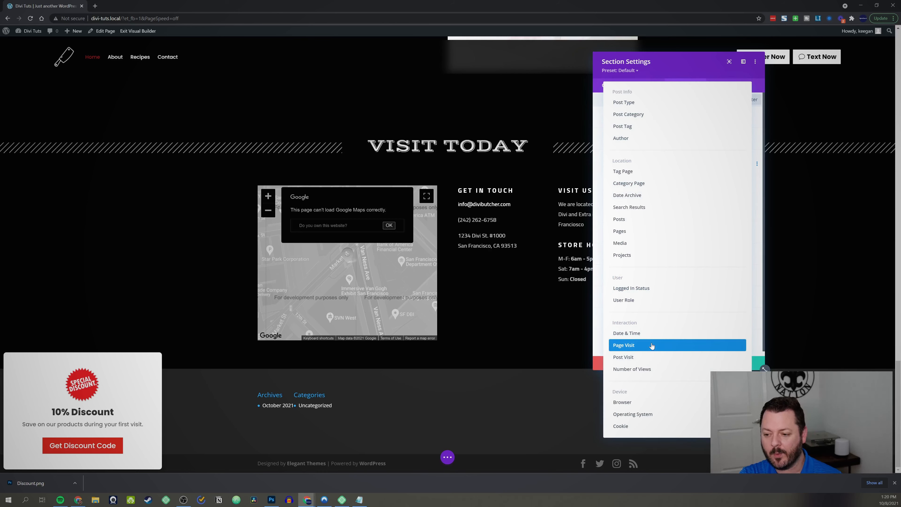
pyautogui.click(653, 369)
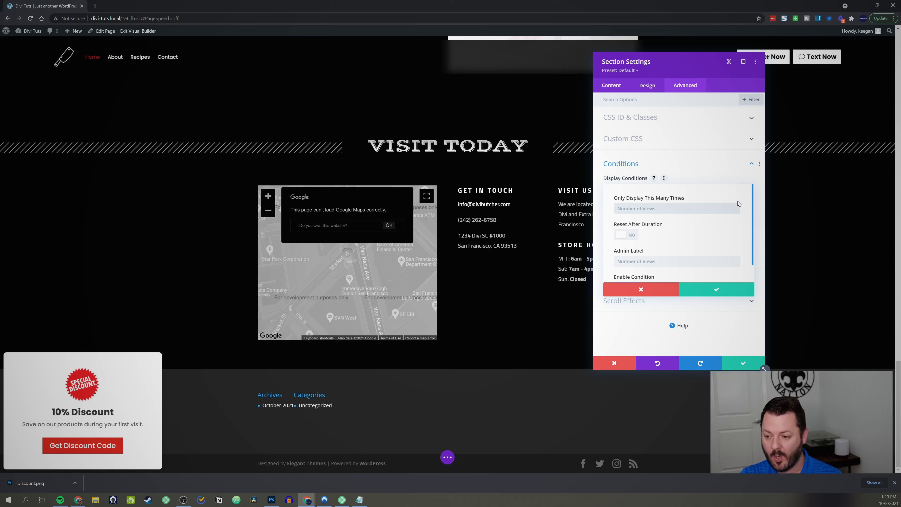
pyautogui.write('1')
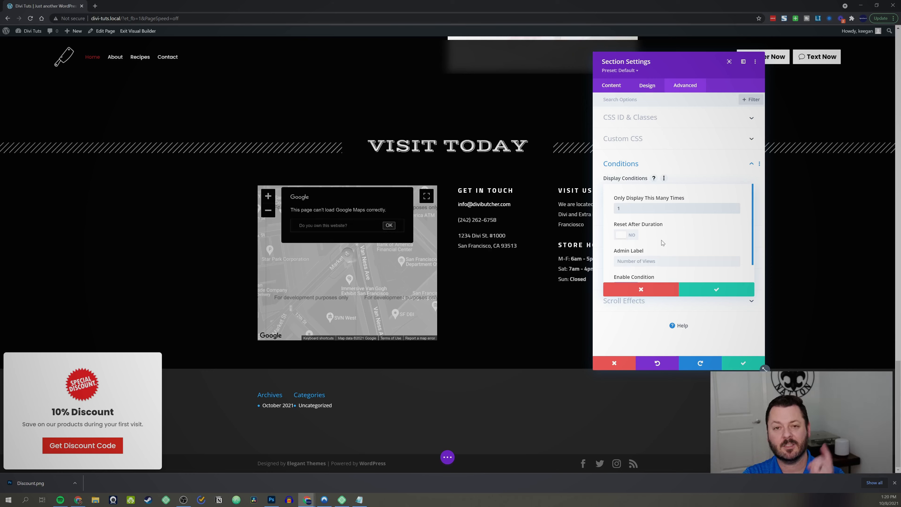
pyautogui.click(711, 291)
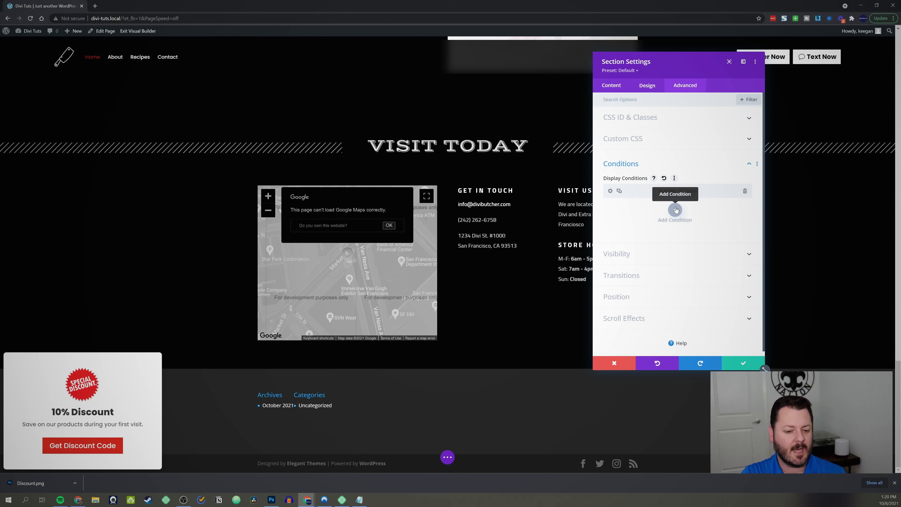
pyautogui.click(742, 366)
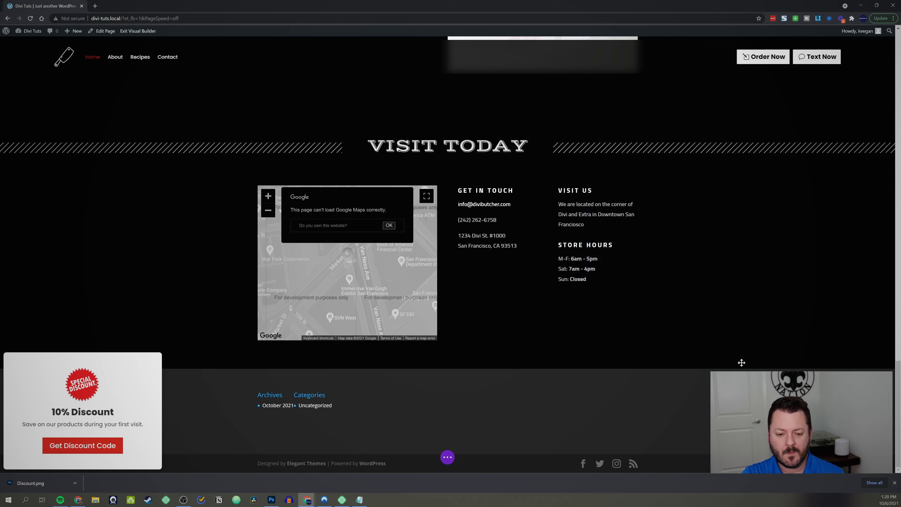
# - Check the fixed popup along the whole page and dismiss the browser's downloads bar
pyautogui.scroll(20, 230, 370)
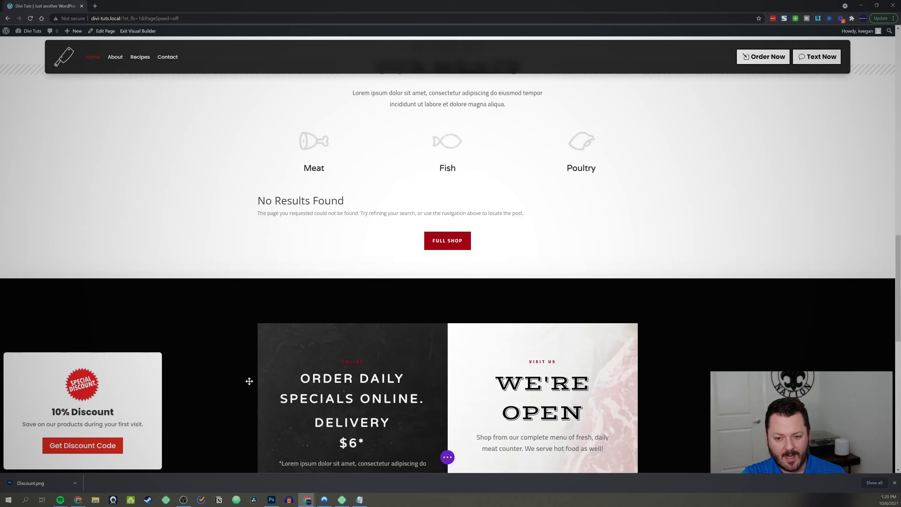
pyautogui.scroll(-15, 256, 378)
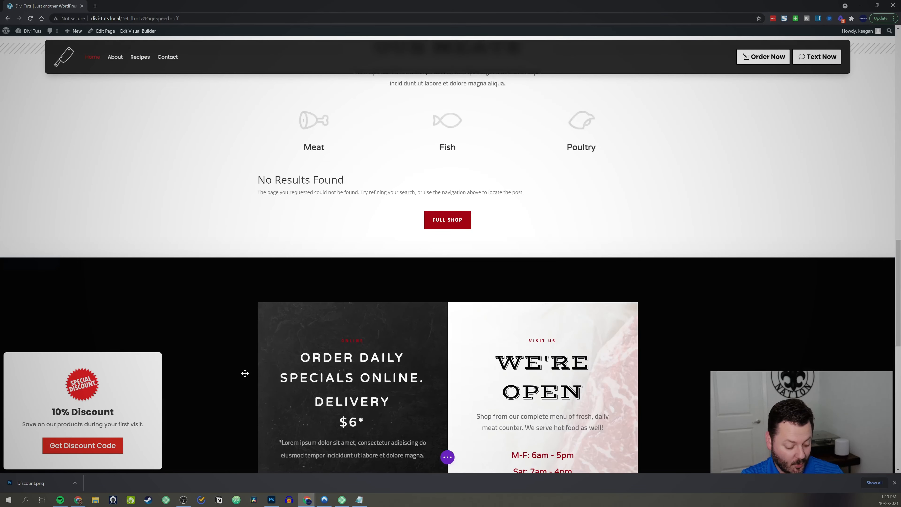
pyautogui.scroll(15, 248, 369)
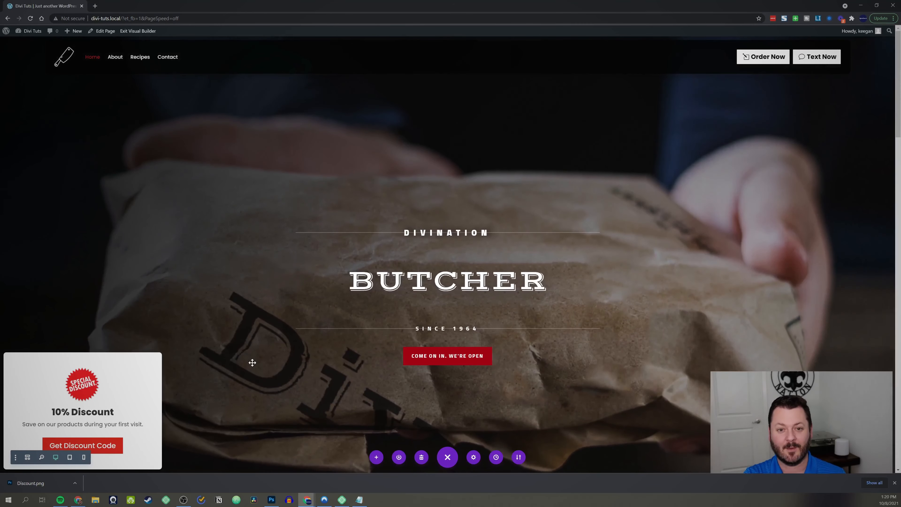
pyautogui.moveTo(252, 363)
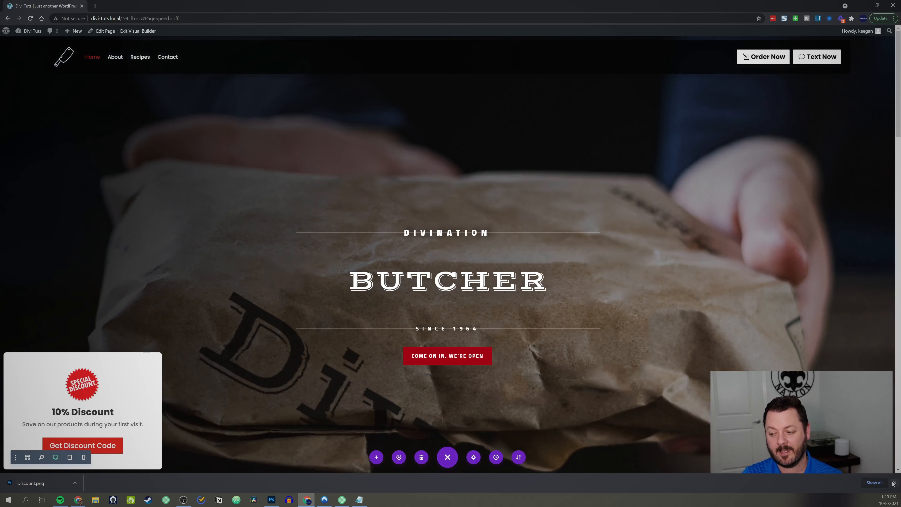
pyautogui.click(893, 483)
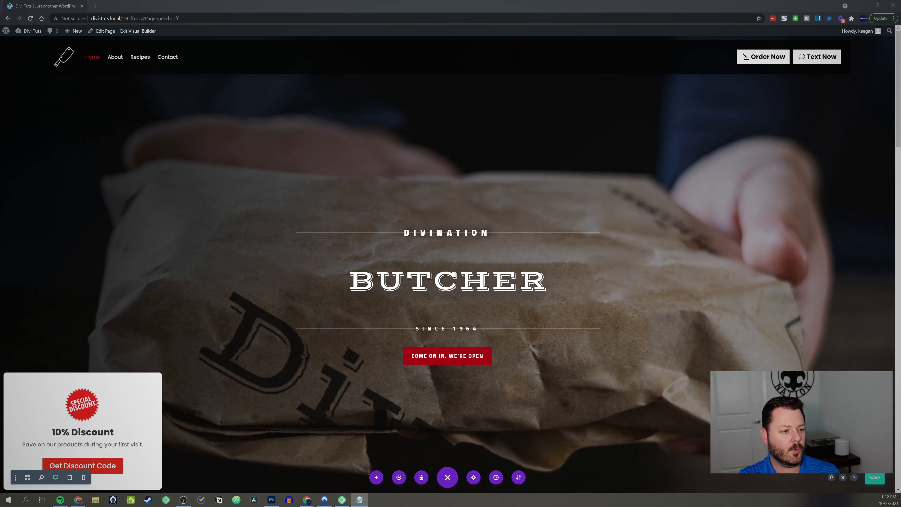
# - Bring the Notepad window over the page and examine the jQuery hide script and its kl_close_button ID
pyautogui.moveTo(0, 164); pyautogui.dragTo(436, 118)
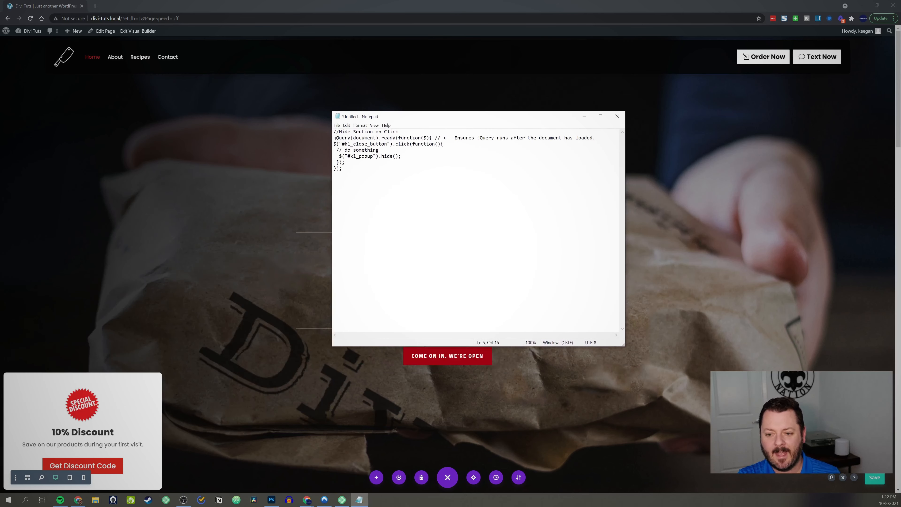
pyautogui.moveTo(342, 169); pyautogui.dragTo(454, 138)
pyautogui.click(351, 138)
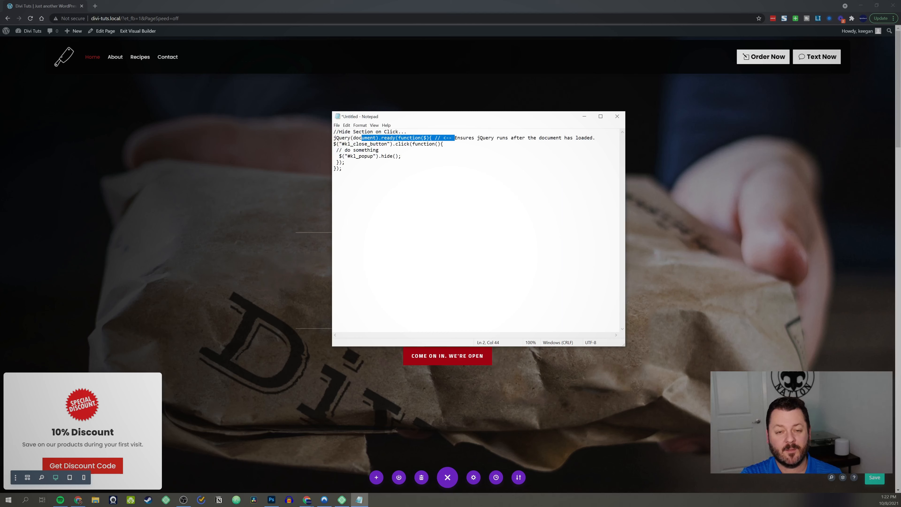
pyautogui.moveTo(342, 144); pyautogui.dragTo(433, 144)
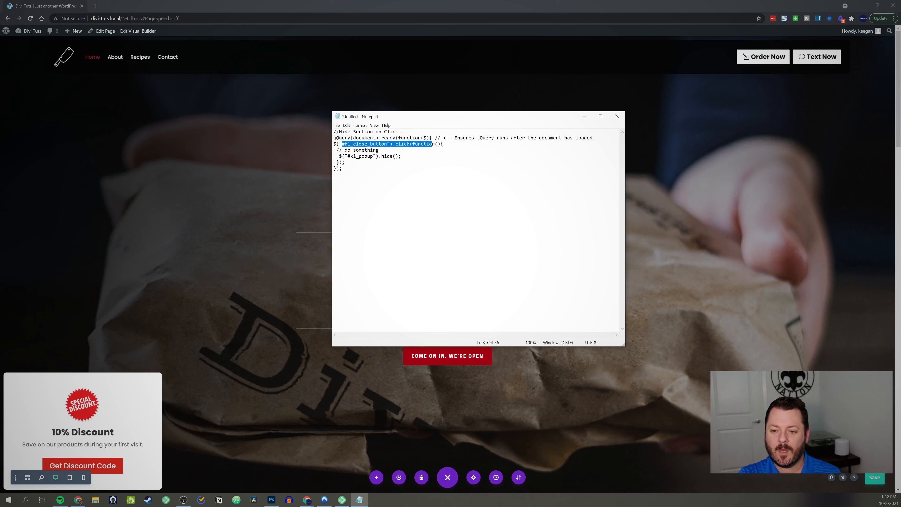
pyautogui.click(370, 144)
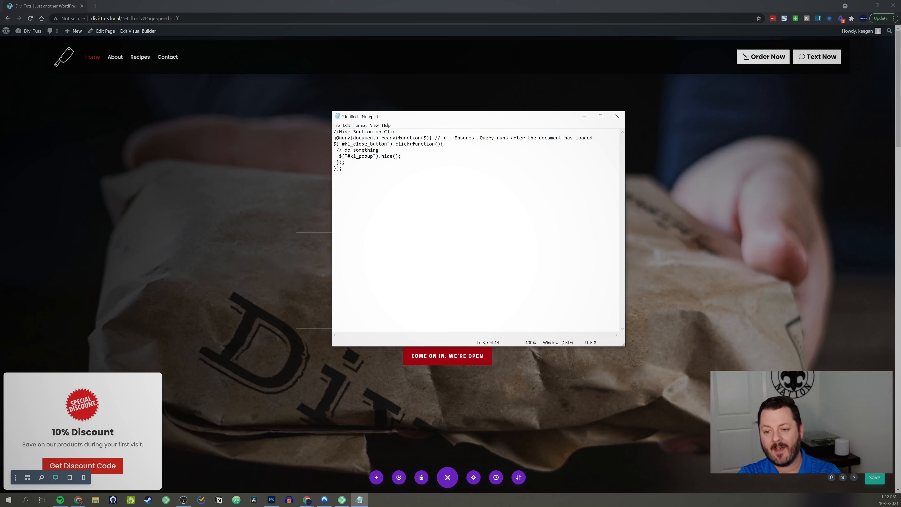
pyautogui.moveTo(345, 144); pyautogui.dragTo(387, 144)
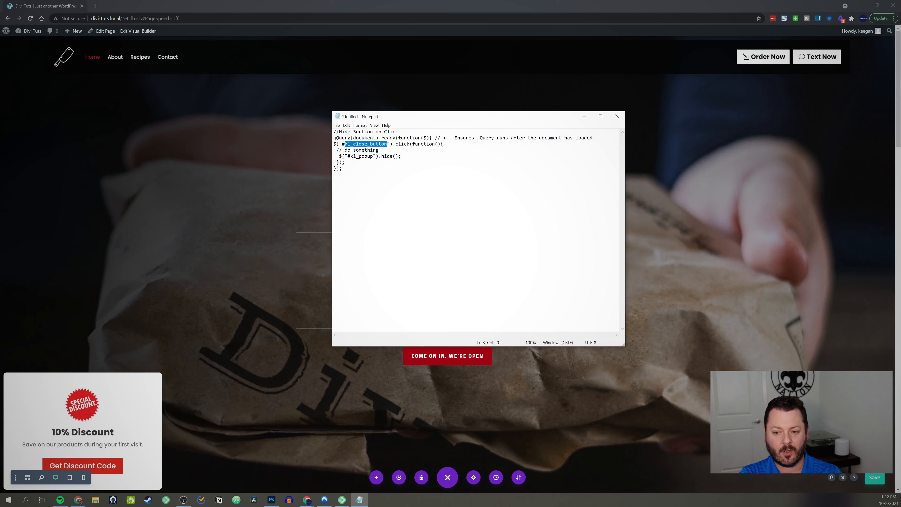
# - Finish reviewing the Notepad script, move its window off the page, and save the CSS ID kl_popup on the popup section
pyautogui.moveTo(334, 150); pyautogui.dragTo(379, 150)
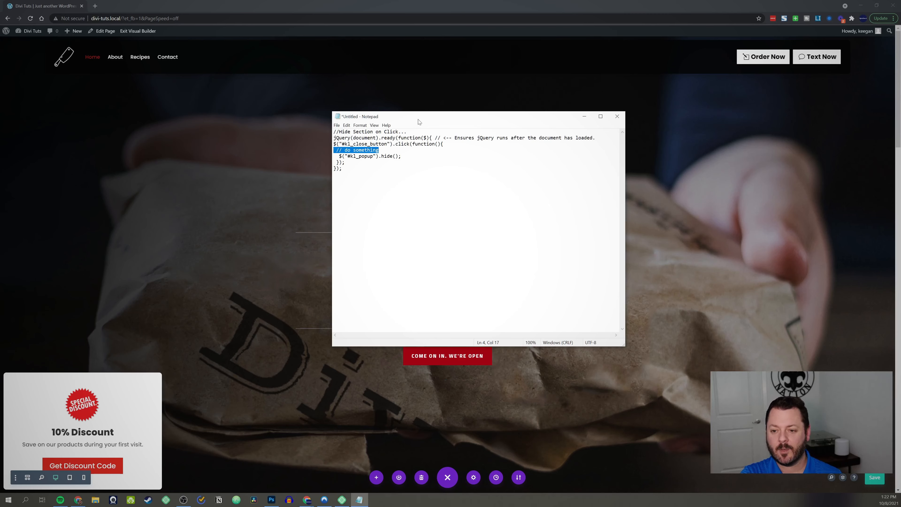
pyautogui.moveTo(430, 117); pyautogui.dragTo(0, 173)
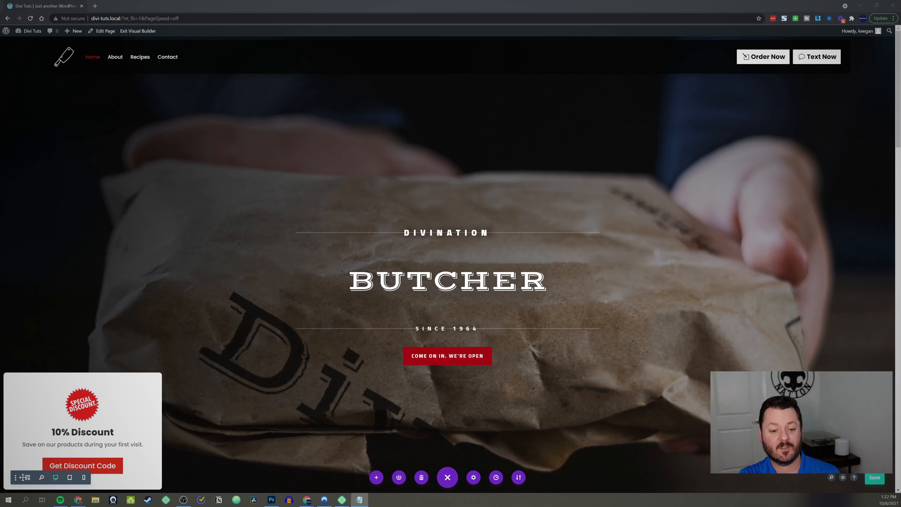
pyautogui.click(25, 368)
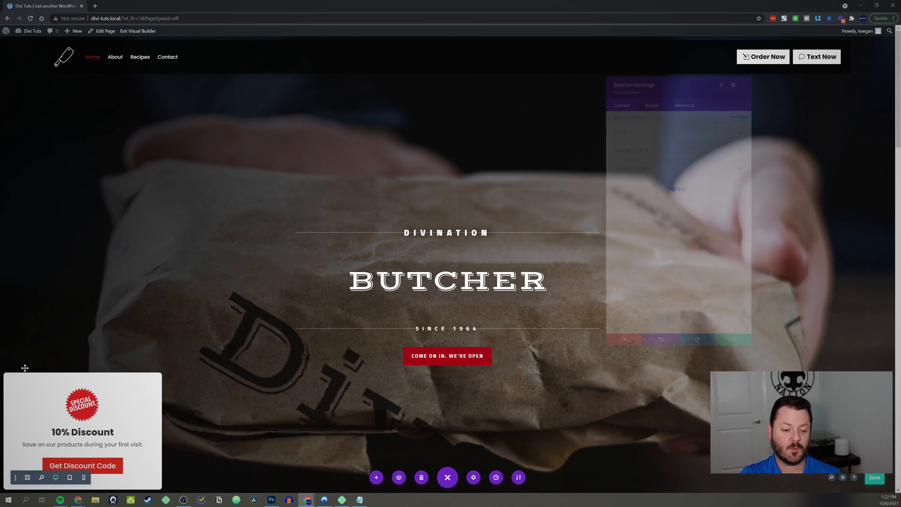
pyautogui.click(686, 85)
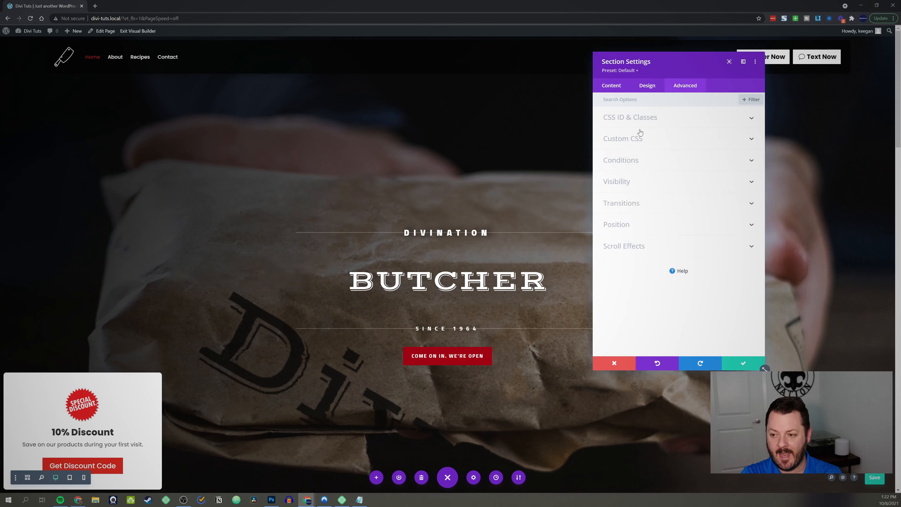
pyautogui.click(643, 119)
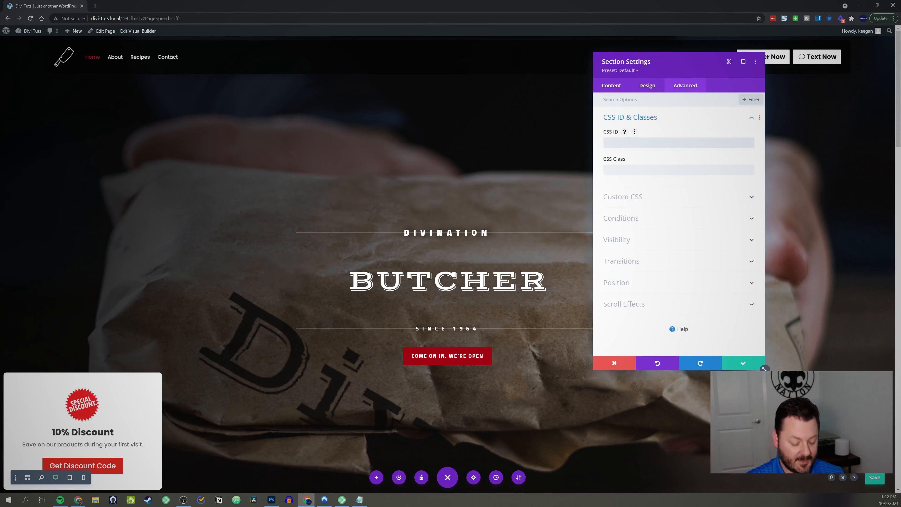
pyautogui.write('kl_')
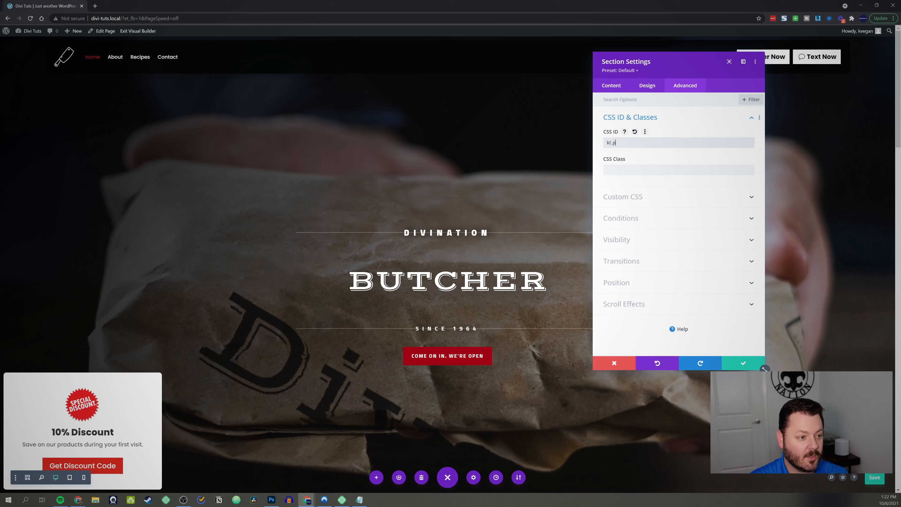
pyautogui.write('pop')
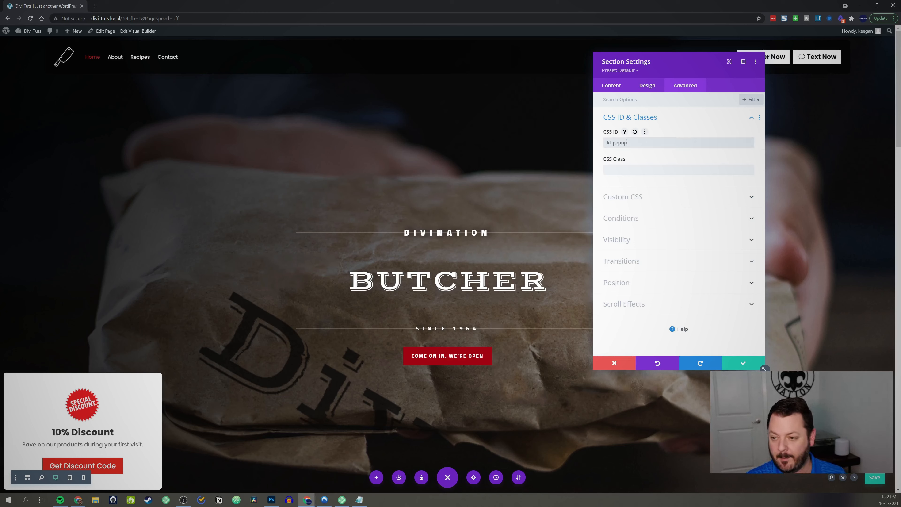
pyautogui.write('up')
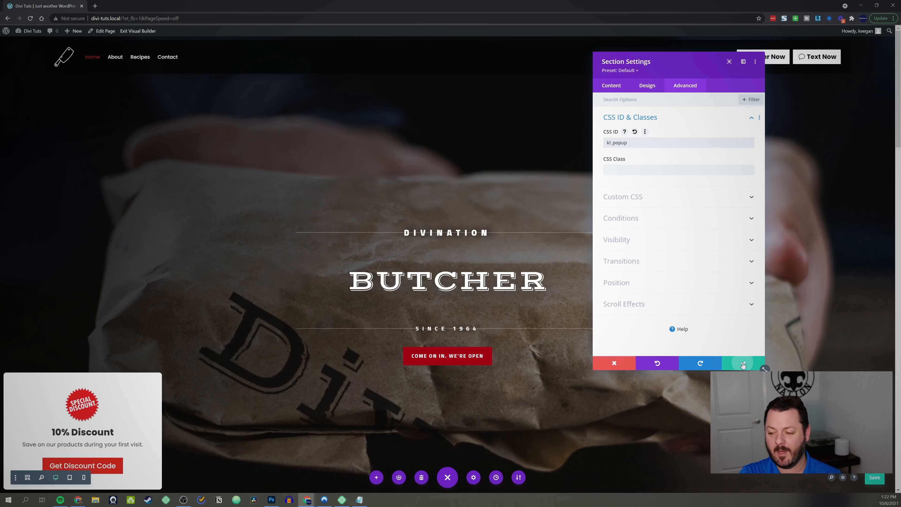
pyautogui.click(743, 361)
# - Add a Button module below the Get Discount Code button in the popup
pyautogui.scroll(-3, 69, 417)
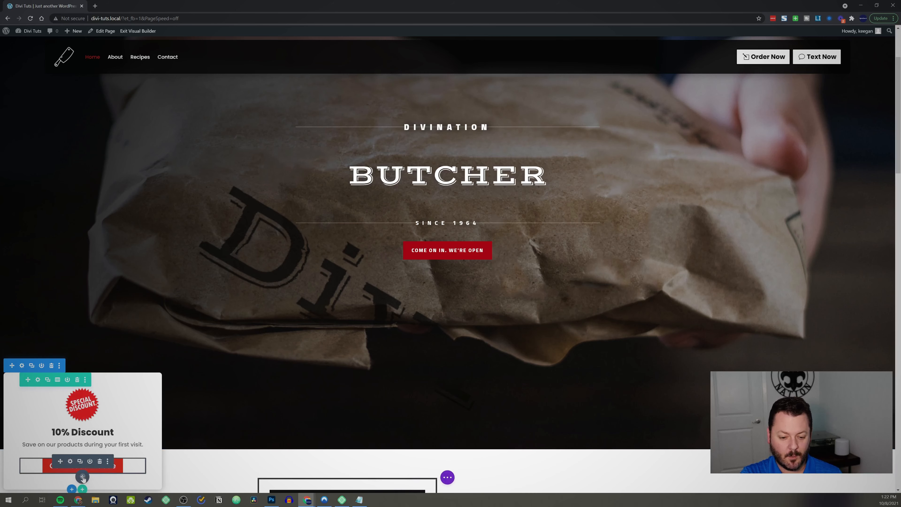
pyautogui.click(82, 477)
pyautogui.write('button')
pyautogui.click(62, 221)
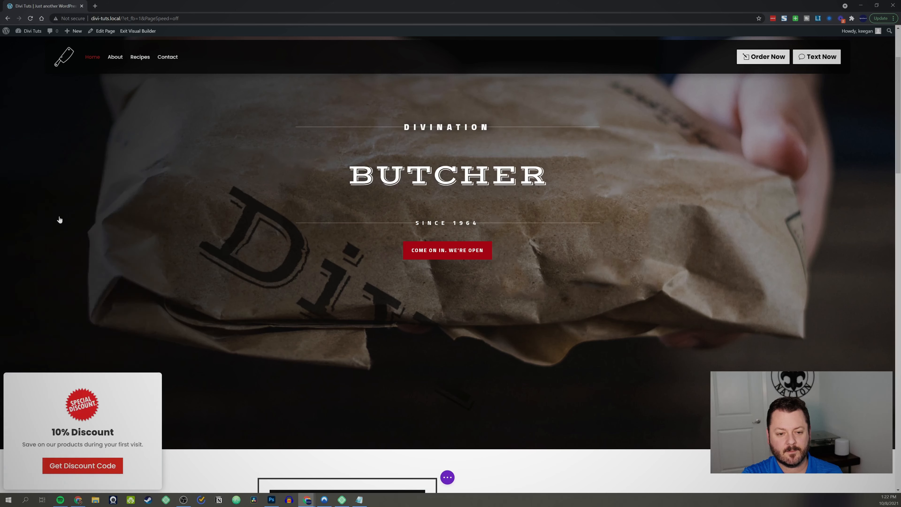
# - Set the new button's position to Absolute with its location at the popup's top-right corner
pyautogui.click(686, 86)
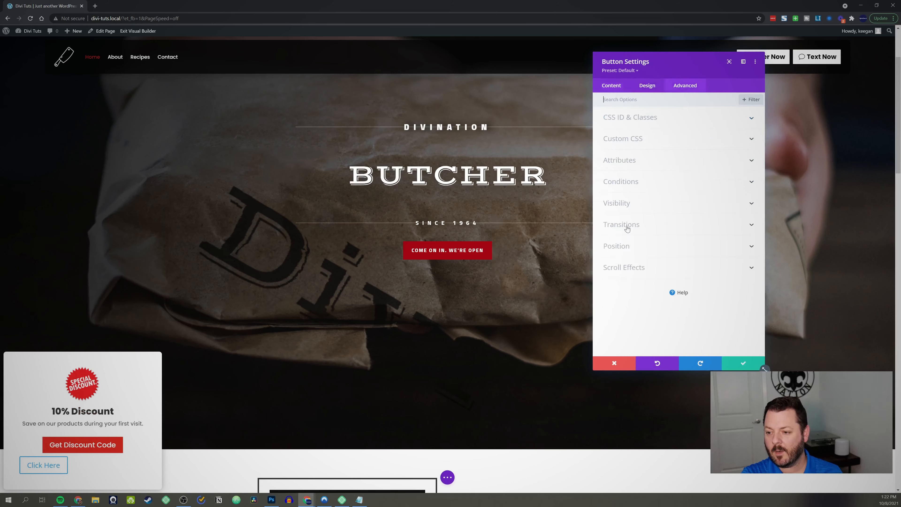
pyautogui.click(626, 249)
pyautogui.click(628, 259)
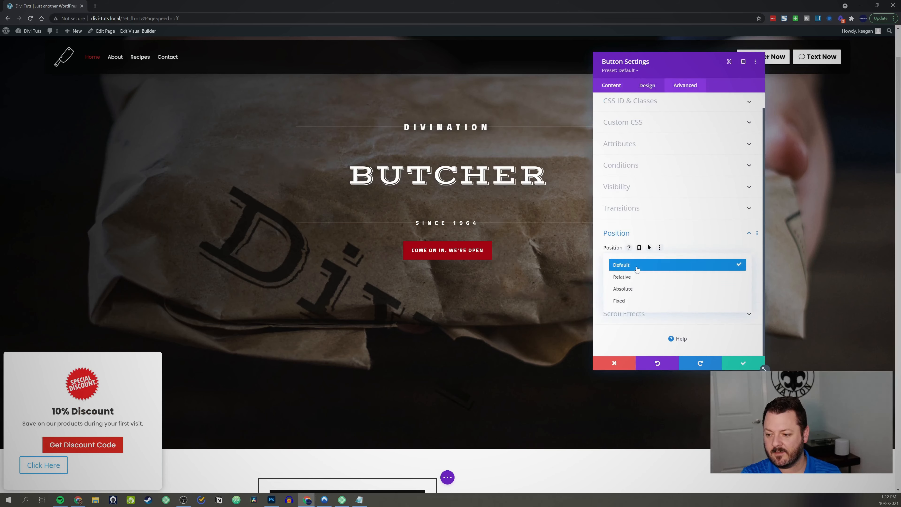
pyautogui.click(628, 293)
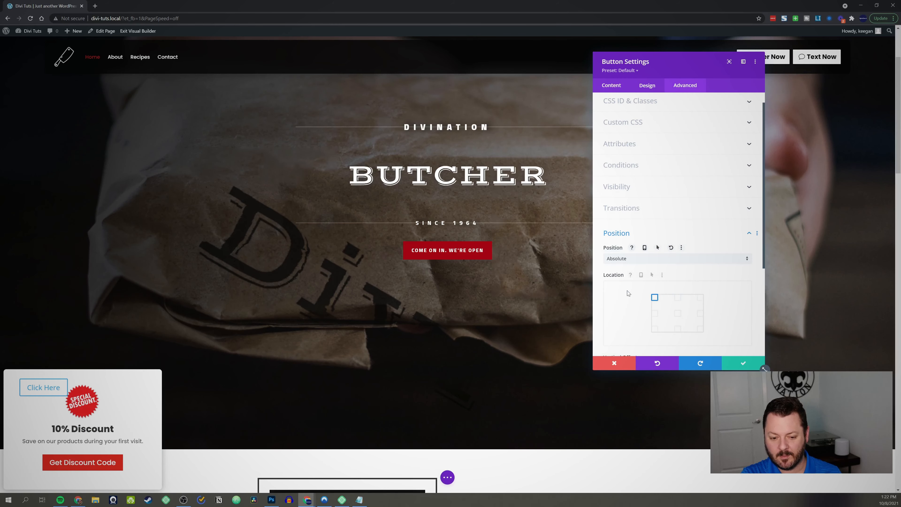
pyautogui.click(700, 297)
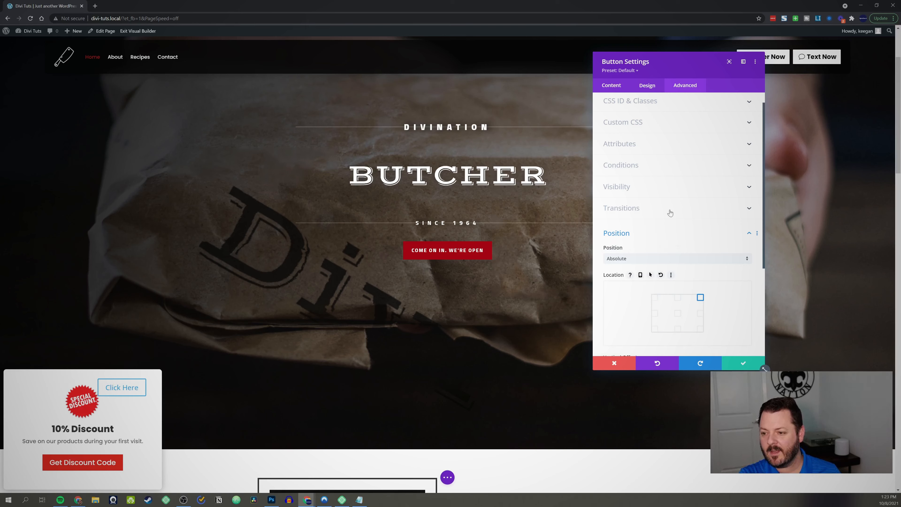
pyautogui.click(641, 234)
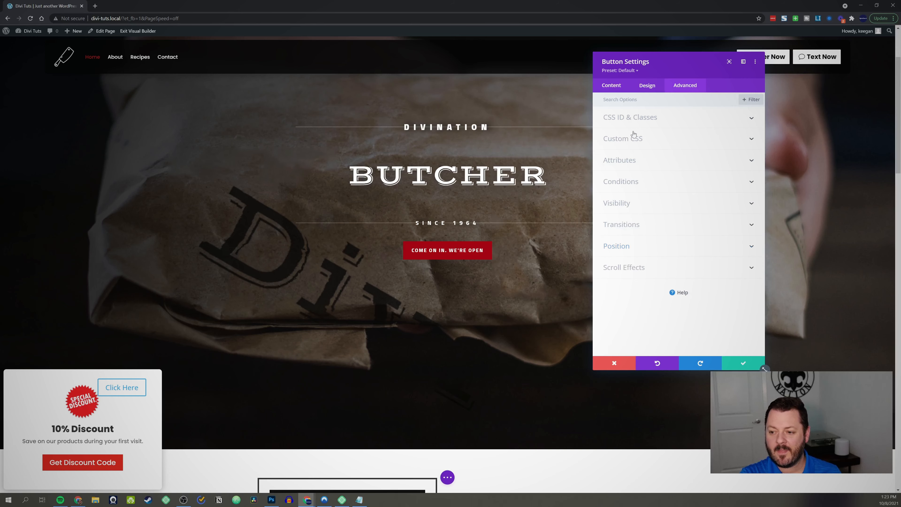
# - Replace the new button's text with X
pyautogui.click(648, 86)
pyautogui.click(616, 88)
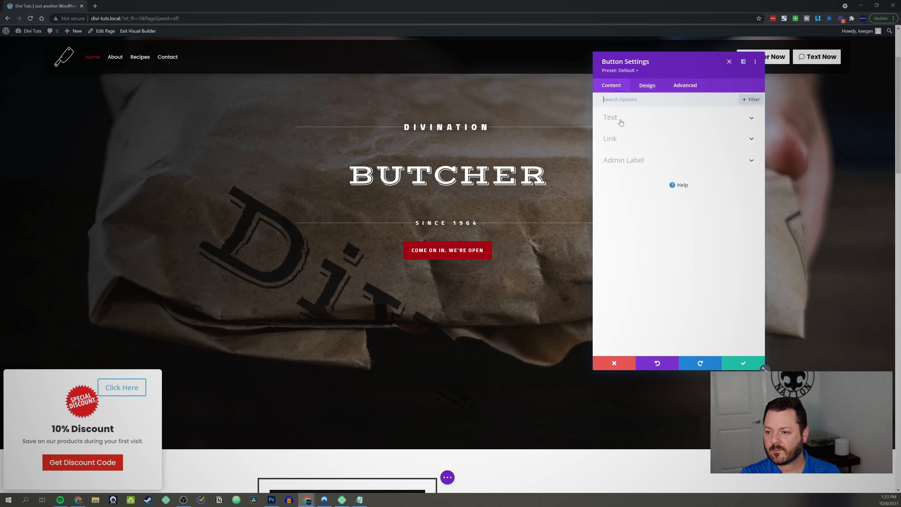
pyautogui.click(621, 121)
pyautogui.moveTo(748, 142); pyautogui.dragTo(527, 132)
pyautogui.write('X')
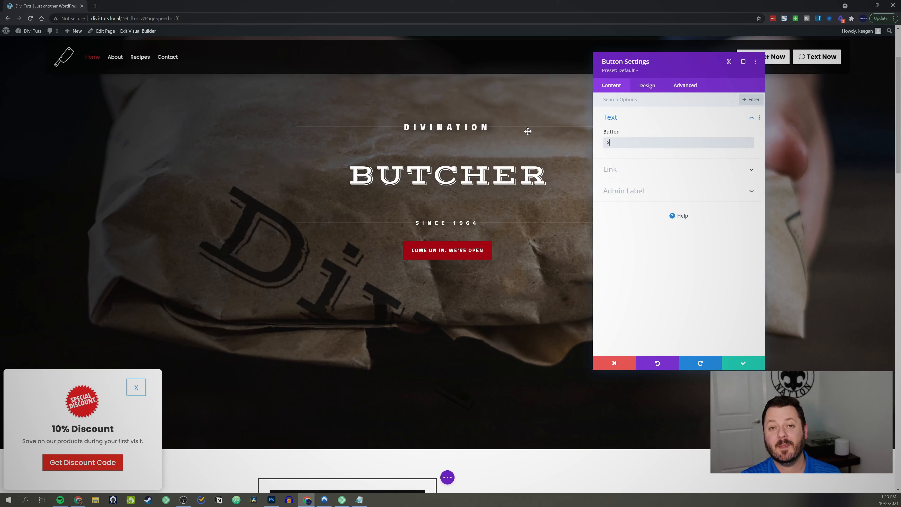
# - Enable custom styles for the X button in its design settings
pyautogui.click(648, 86)
pyautogui.moveTo(614, 75); pyautogui.dragTo(618, 79)
pyautogui.click(618, 90)
pyautogui.click(653, 90)
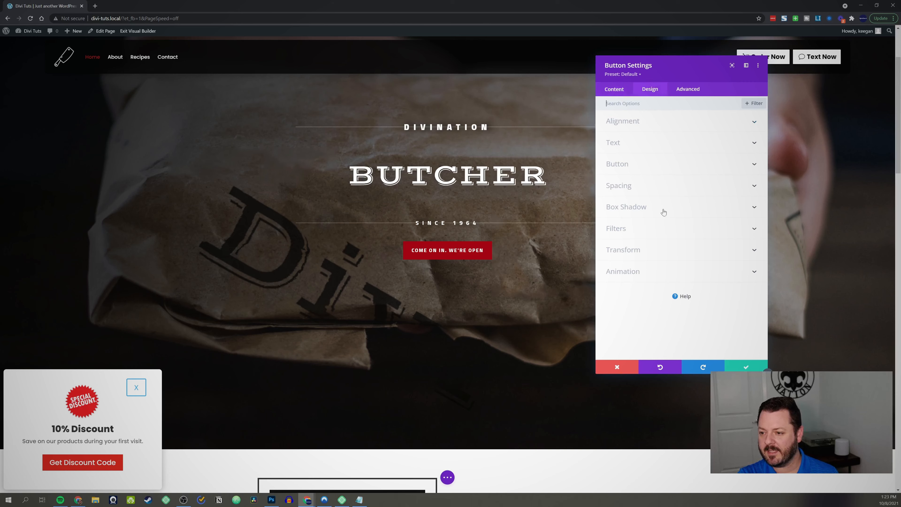
pyautogui.click(621, 166)
pyautogui.click(615, 194)
# - Give the X button a dark grey, fully opaque background color
pyautogui.scroll(-3, 623, 276)
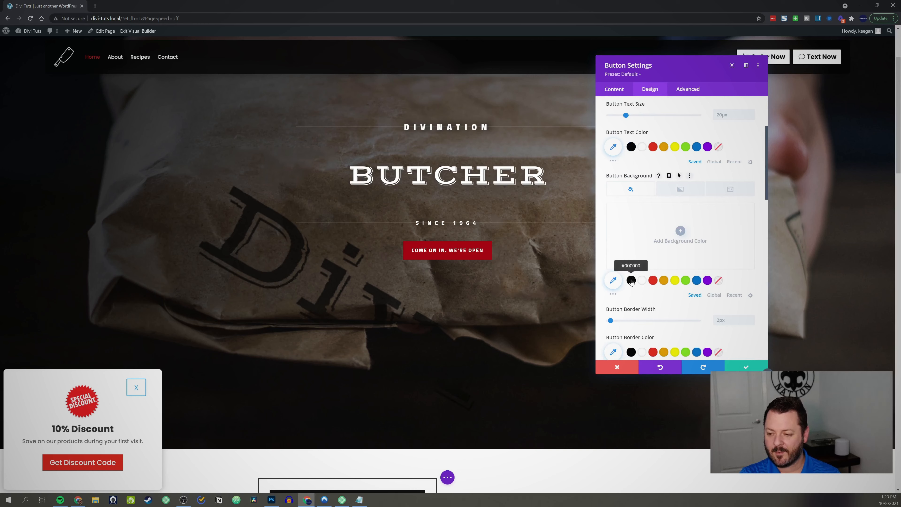
pyautogui.click(614, 281)
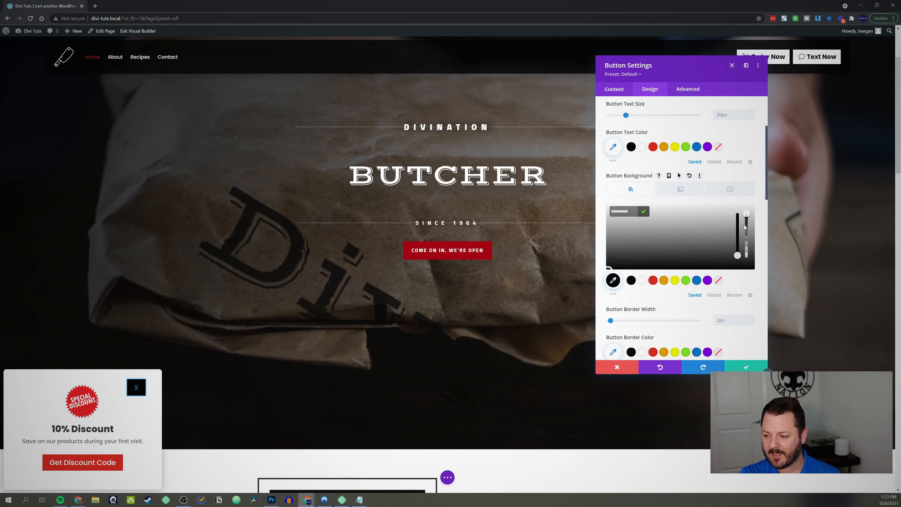
pyautogui.moveTo(744, 237); pyautogui.dragTo(746, 209)
pyautogui.click(614, 280)
pyautogui.click(613, 250)
pyautogui.moveTo(617, 257)
pyautogui.mouseDown()
pyautogui.moveTo(628, 257)
pyautogui.moveTo(598, 258)
pyautogui.mouseUp()
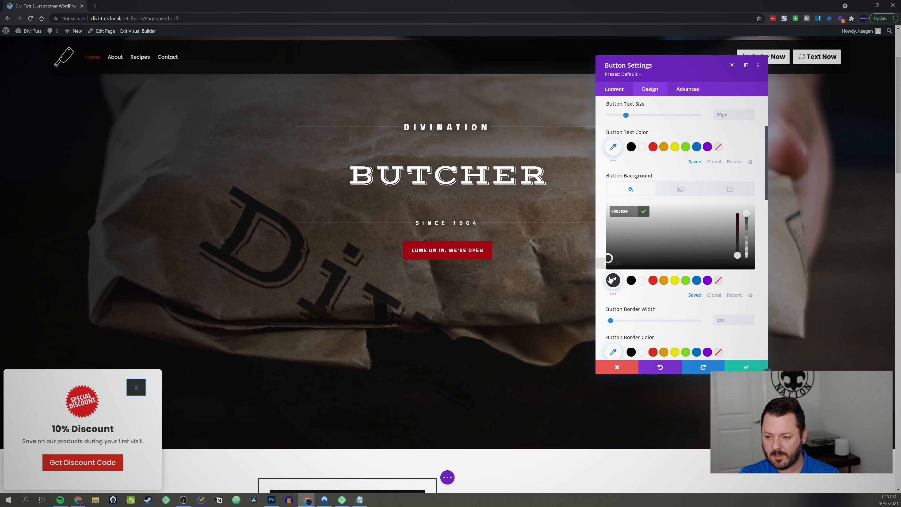
pyautogui.click(611, 280)
# - Set the X button's border and text colors to white, its border width to 0px, and its border radius to -1px
pyautogui.scroll(-2, 643, 286)
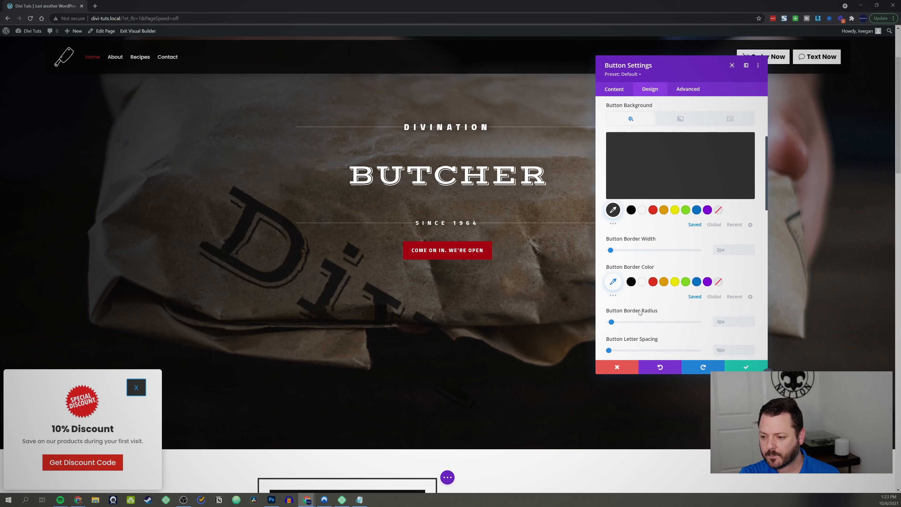
pyautogui.click(642, 282)
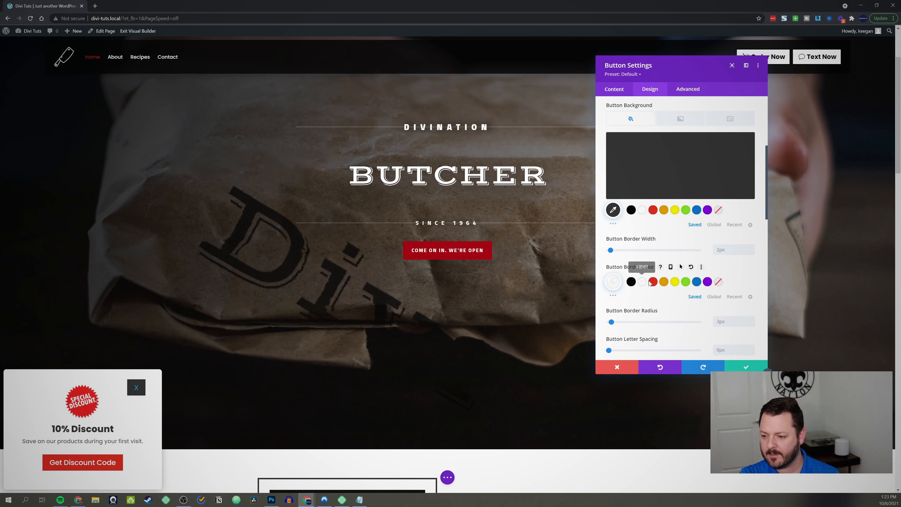
pyautogui.click(751, 324)
pyautogui.click(751, 323)
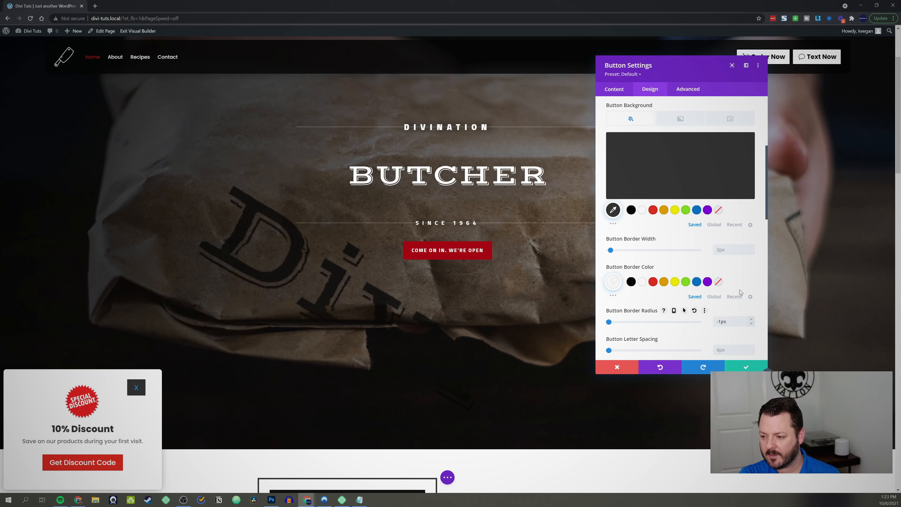
pyautogui.scroll(5, 643, 257)
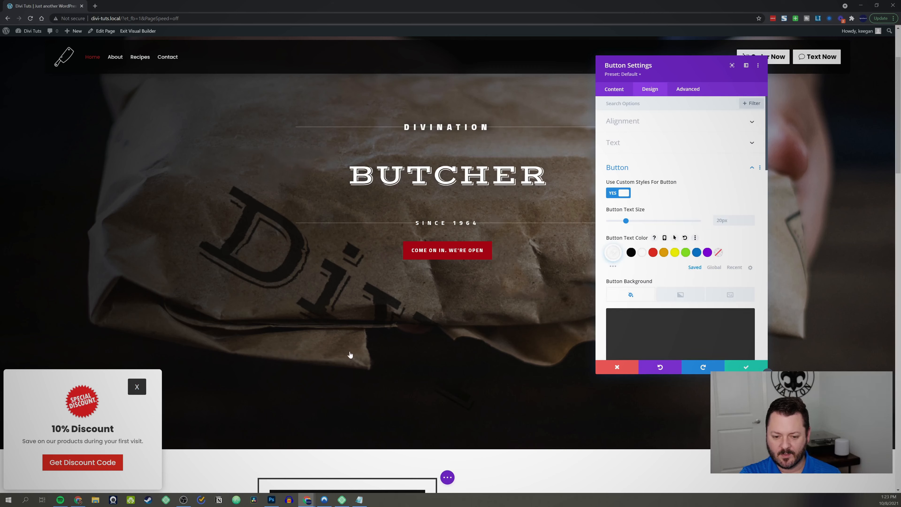
# - Turn off the X button's icon and set its hover background color to black (#000000)
pyautogui.scroll(-9, 607, 274)
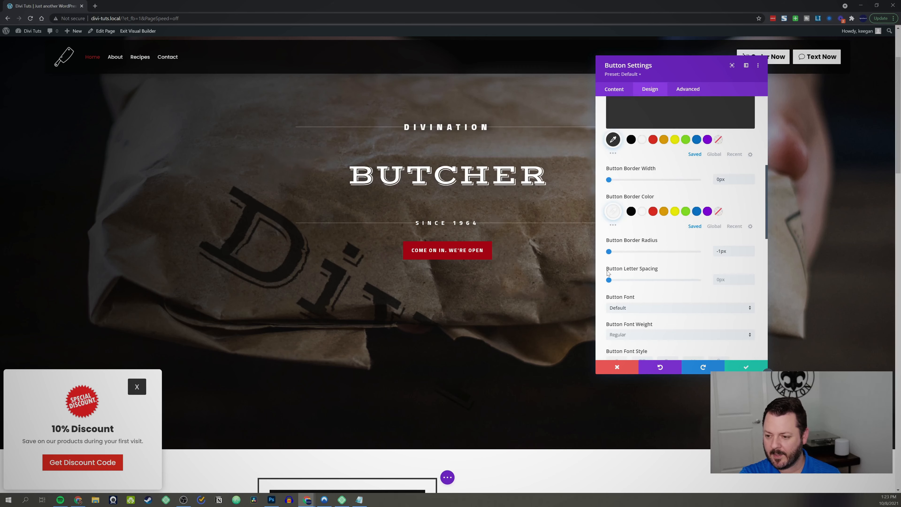
pyautogui.click(629, 217)
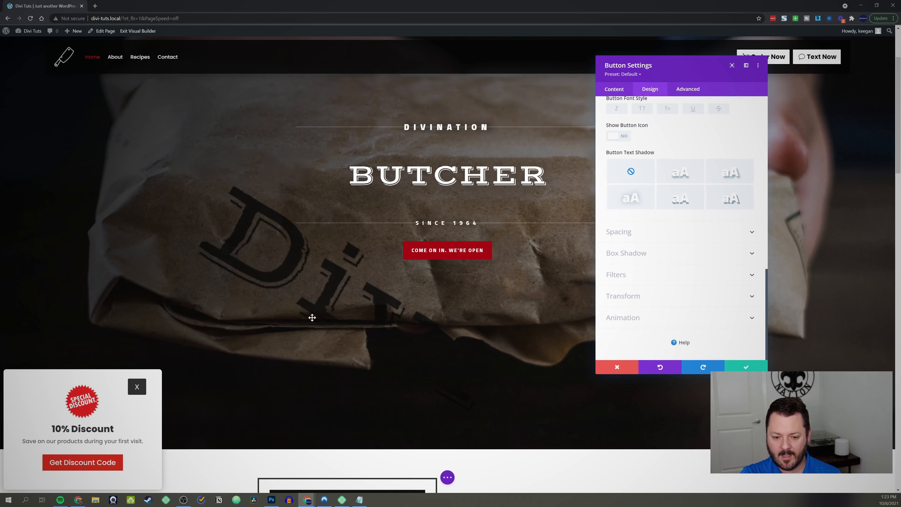
pyautogui.scroll(10, 670, 213)
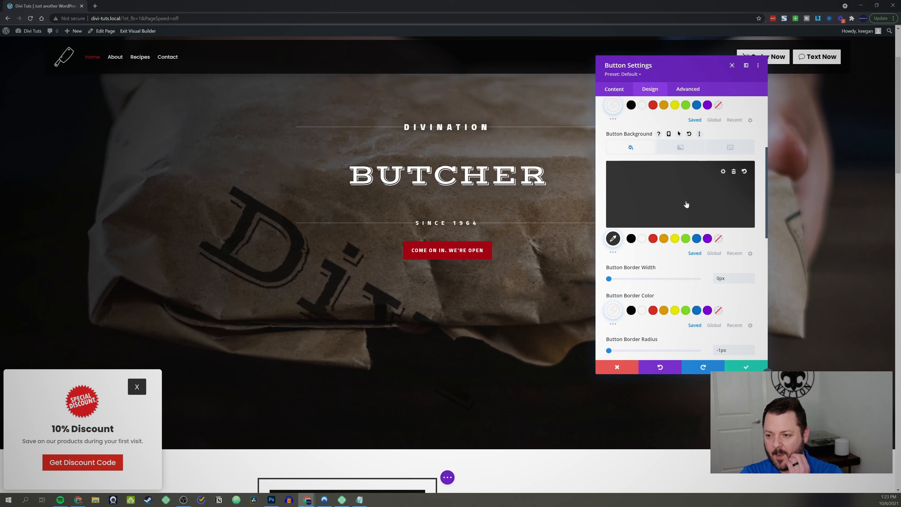
pyautogui.scroll(3, 686, 196)
pyautogui.scroll(-3, 652, 184)
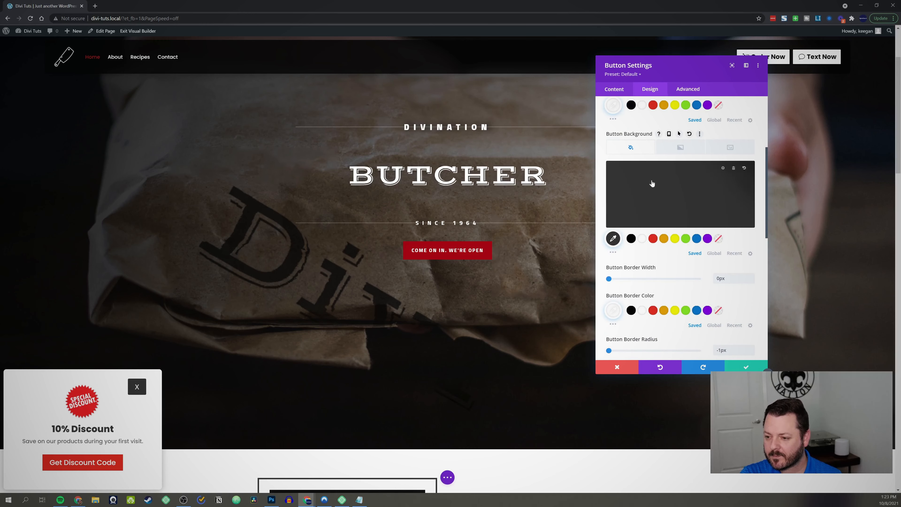
pyautogui.click(679, 134)
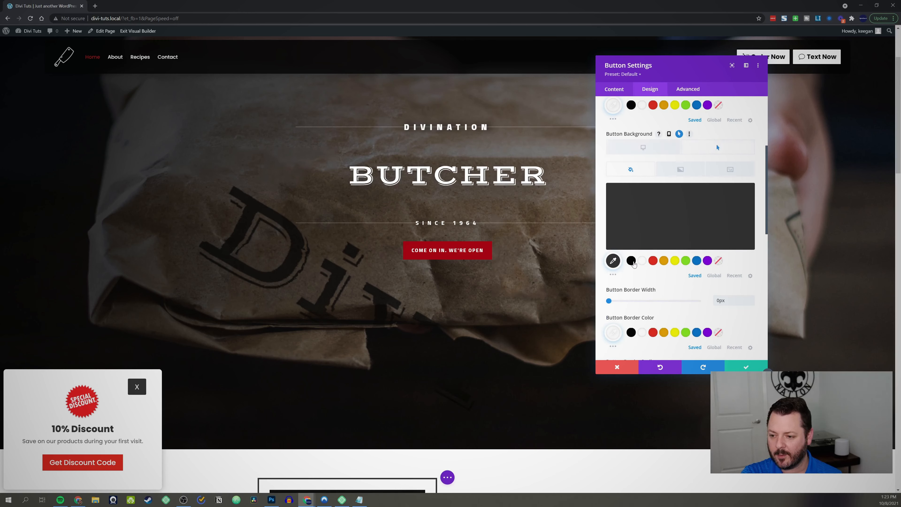
pyautogui.click(632, 262)
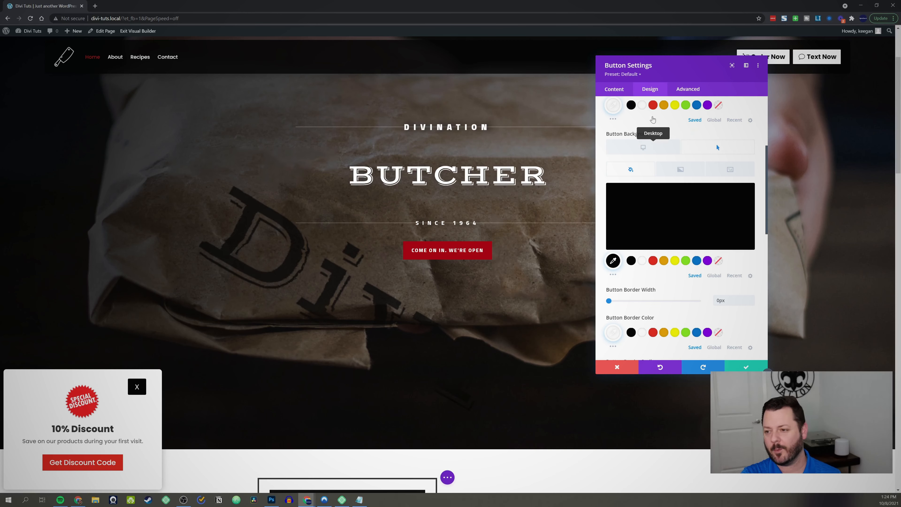
# - Assign the X button the CSS ID kl_close_button, matching the selector in the Notepad jQuery script, and keep the settings
pyautogui.click(688, 89)
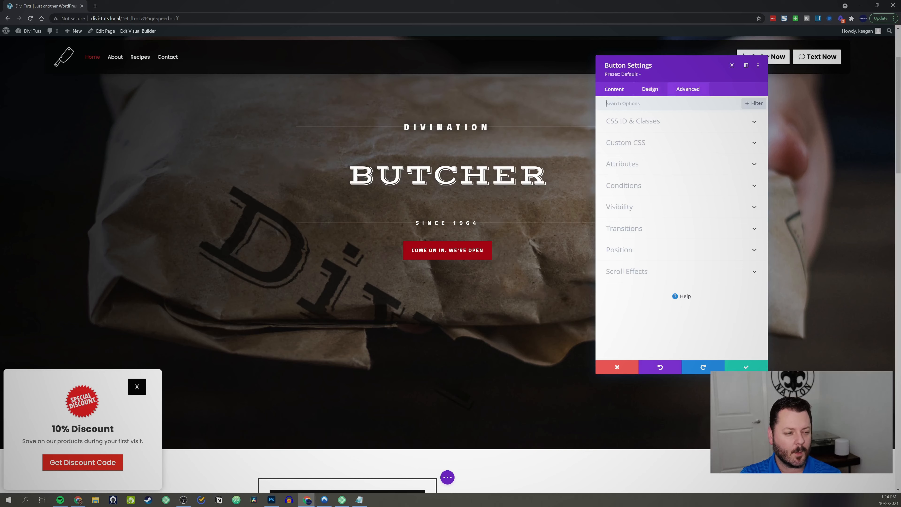
pyautogui.moveTo(0, 124); pyautogui.dragTo(225, 104)
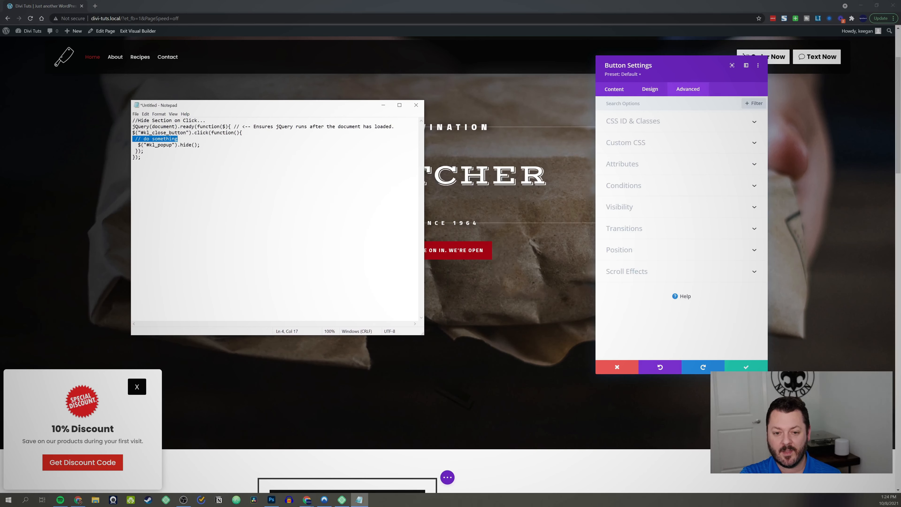
pyautogui.moveTo(144, 132); pyautogui.dragTo(181, 132)
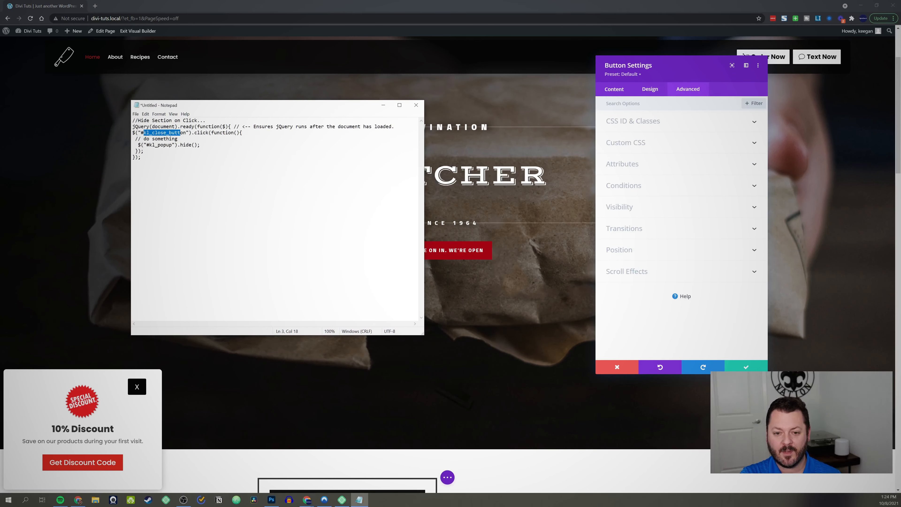
pyautogui.moveTo(238, 106); pyautogui.dragTo(0, 107)
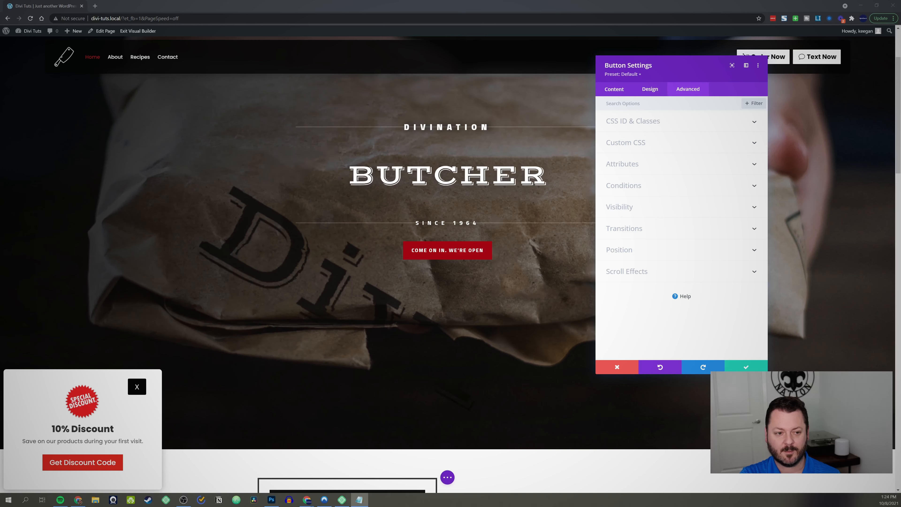
pyautogui.click(678, 100)
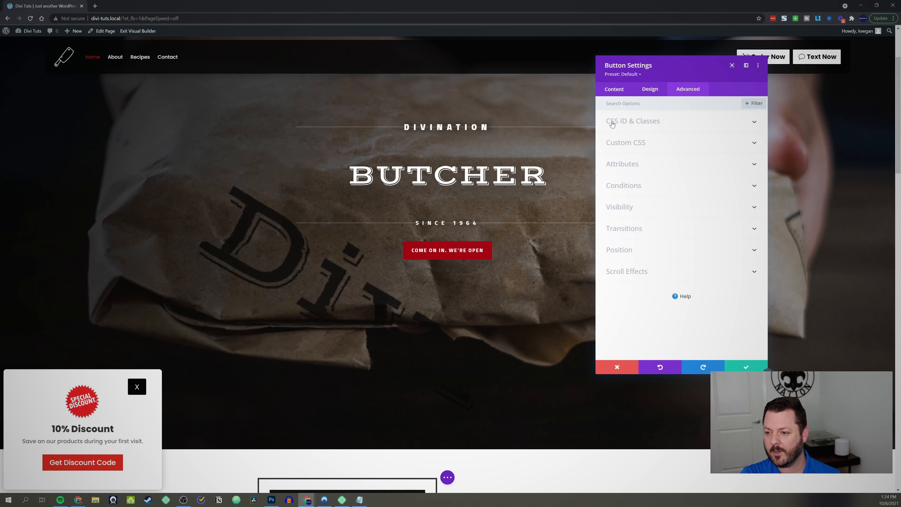
pyautogui.click(641, 122)
pyautogui.click(649, 147)
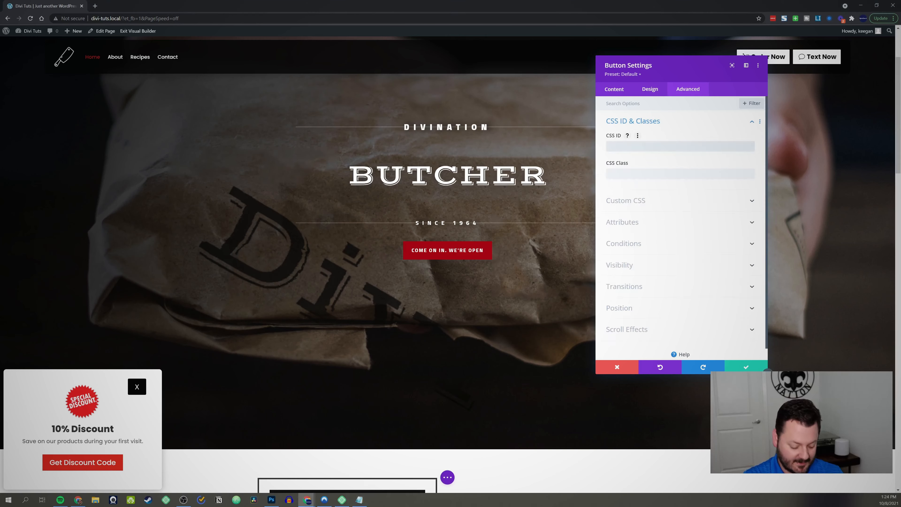
pyautogui.write('kl_close_button')
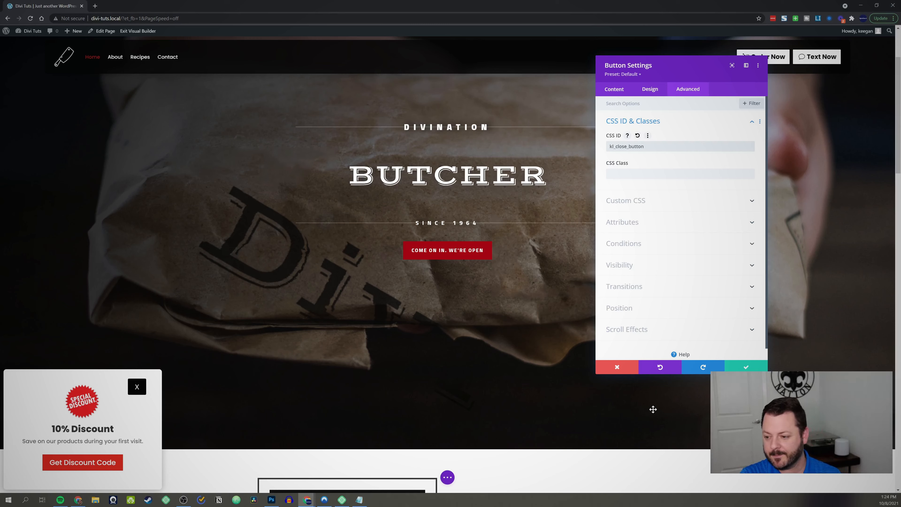
pyautogui.click(746, 369)
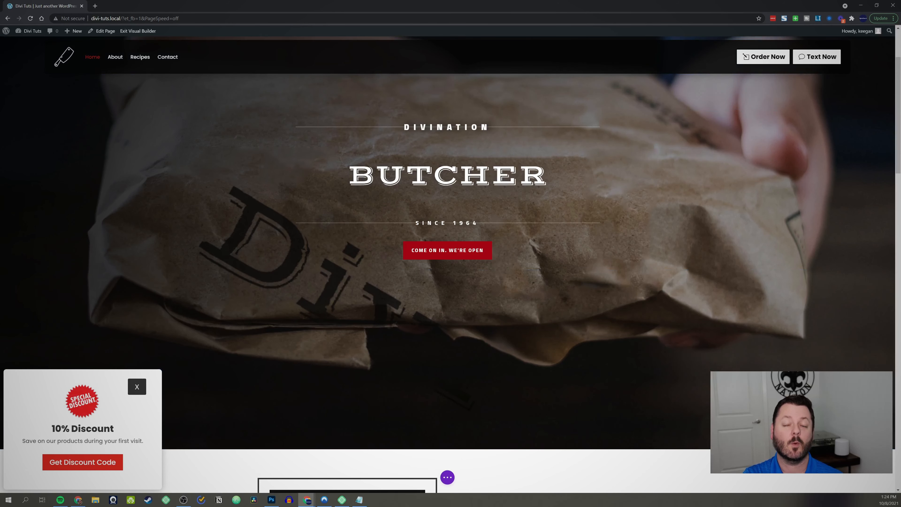
pyautogui.moveTo(0, 62); pyautogui.dragTo(92, 78)
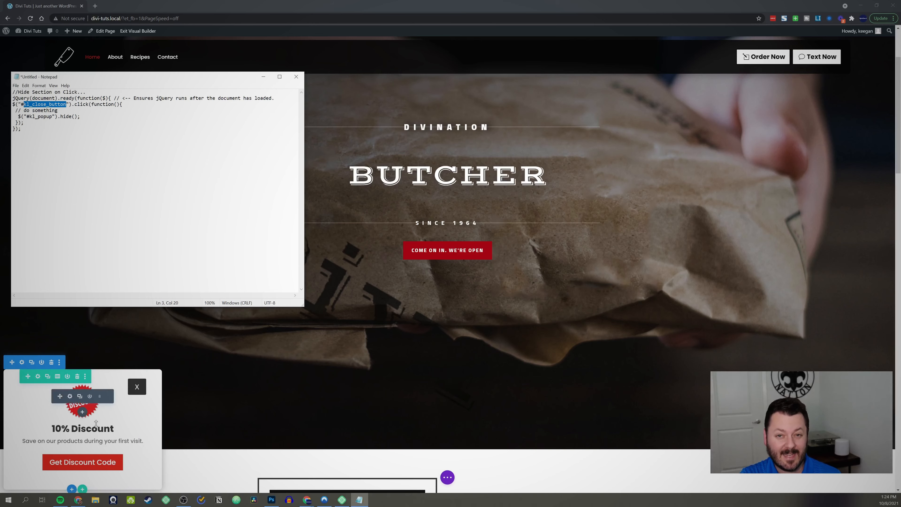
pyautogui.click(142, 414)
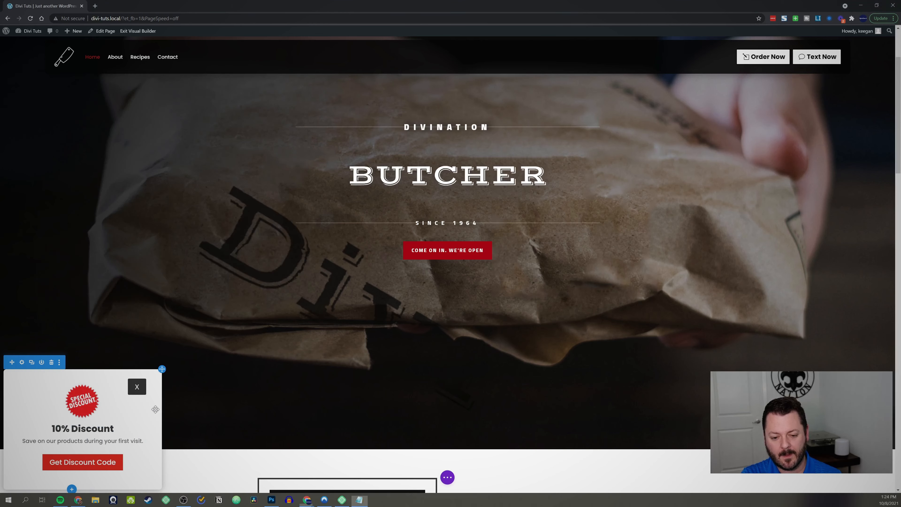
pyautogui.rightClick(156, 409)
pyautogui.rightClick(356, 362)
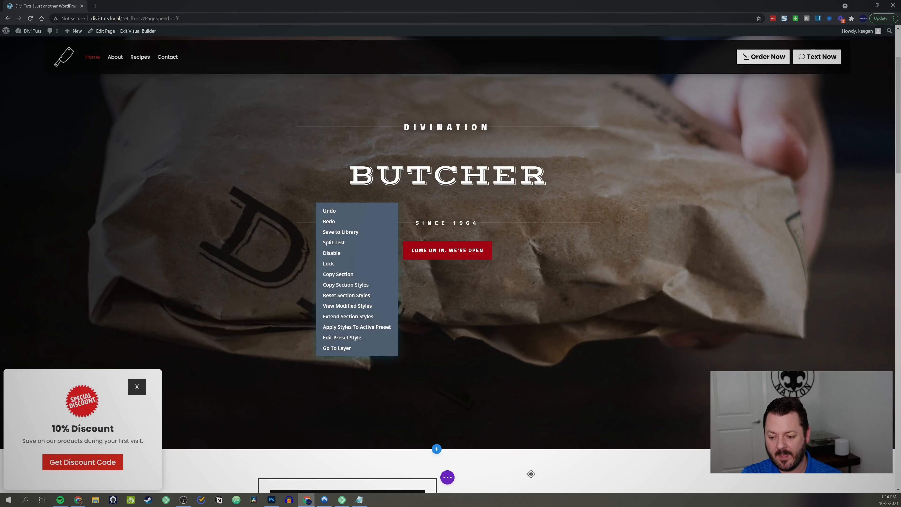
pyautogui.click(532, 474)
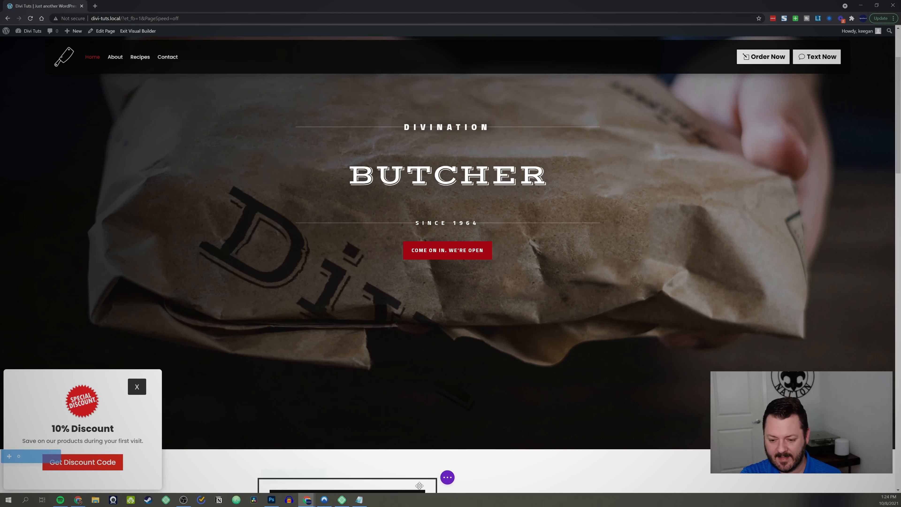
# - Save the page and test the popup's X button on the live homepage in a new browser tab
pyautogui.click(447, 477)
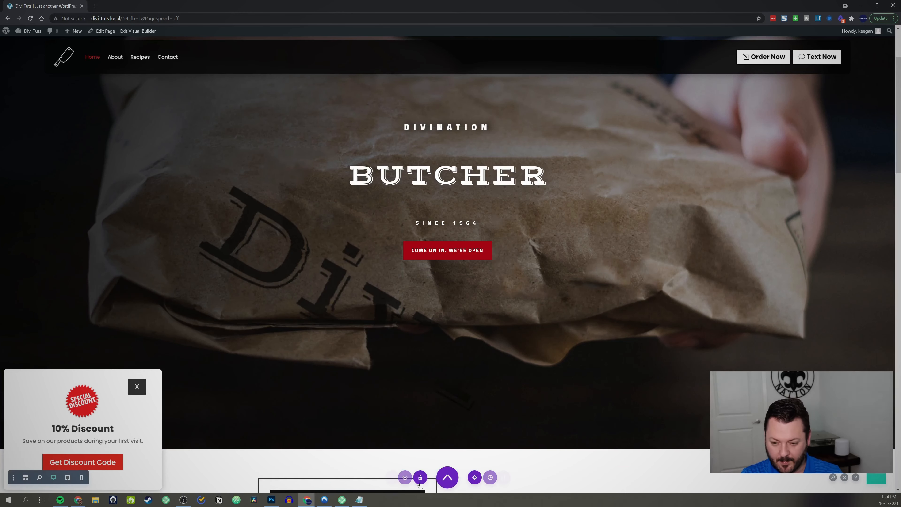
pyautogui.click(359, 500)
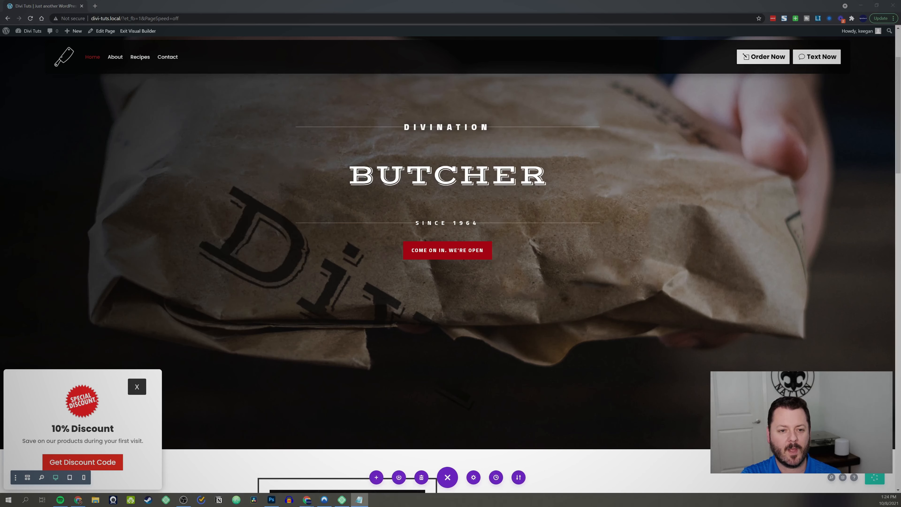
pyautogui.rightClick(138, 31)
pyautogui.click(159, 35)
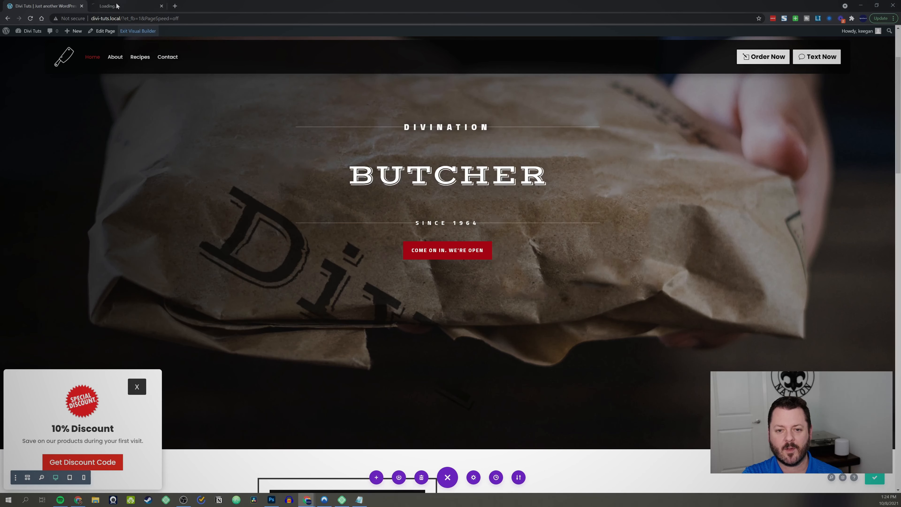
pyautogui.click(117, 6)
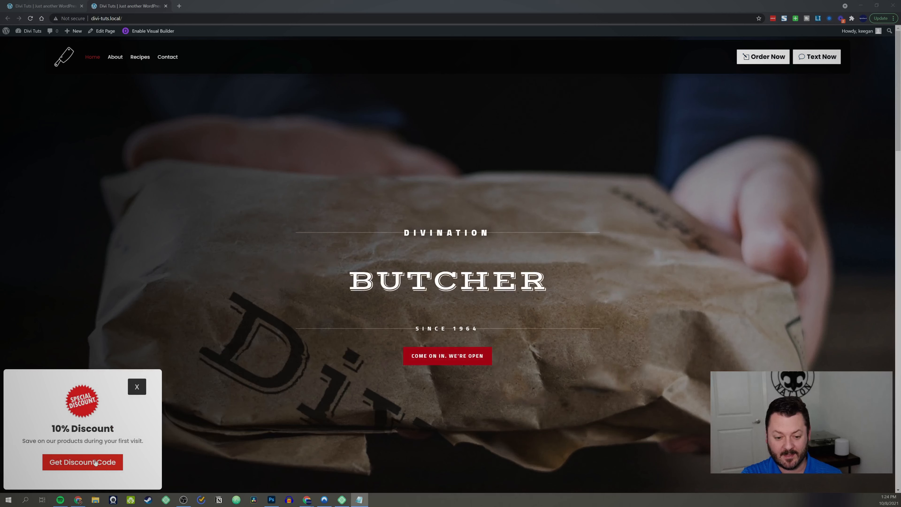
pyautogui.click(140, 390)
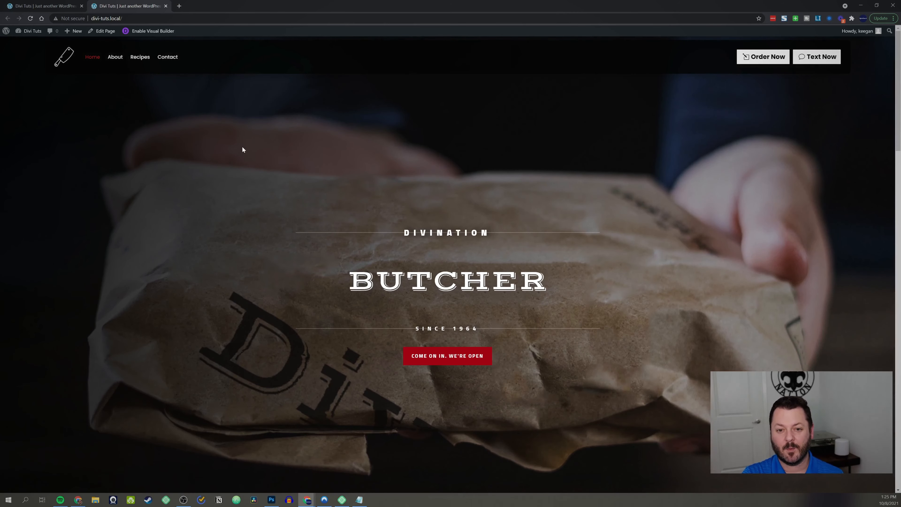
# - Delete the display condition from the discount popup section and save the page
pyautogui.hotkey('ctrl', 'Tab')
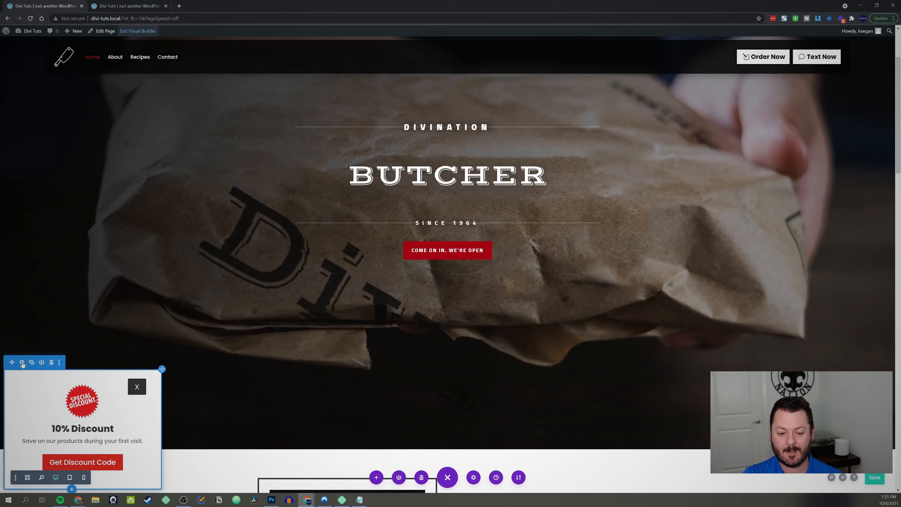
pyautogui.click(57, 353)
pyautogui.click(684, 92)
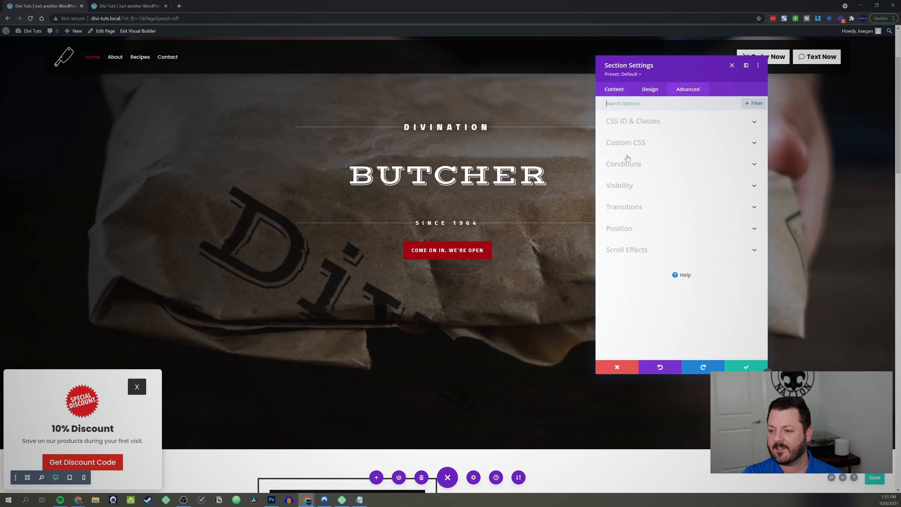
pyautogui.click(641, 166)
pyautogui.click(748, 192)
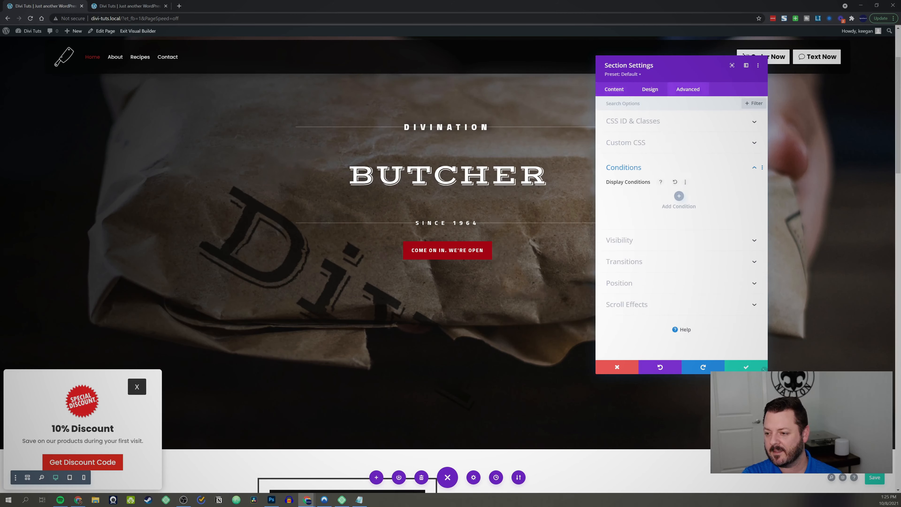
pyautogui.click(746, 367)
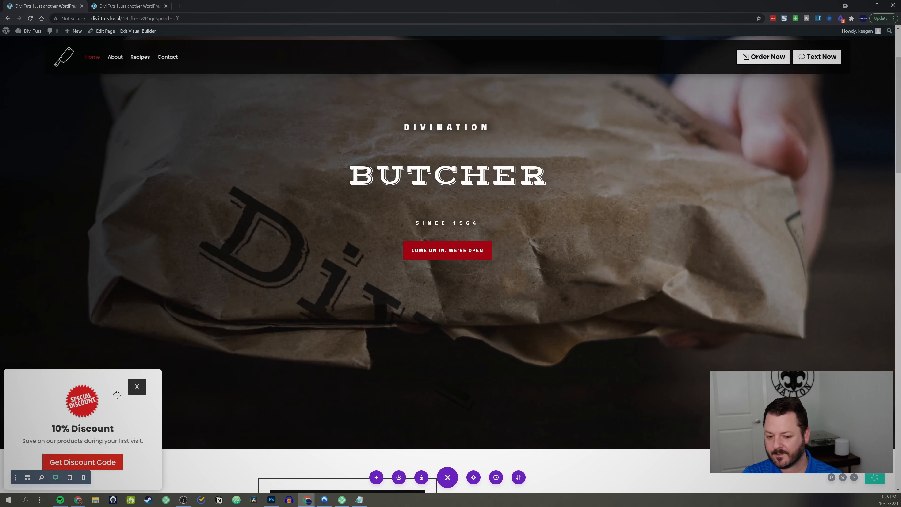
# - Set the X button's link URL to #close and save the page
pyautogui.click(126, 383)
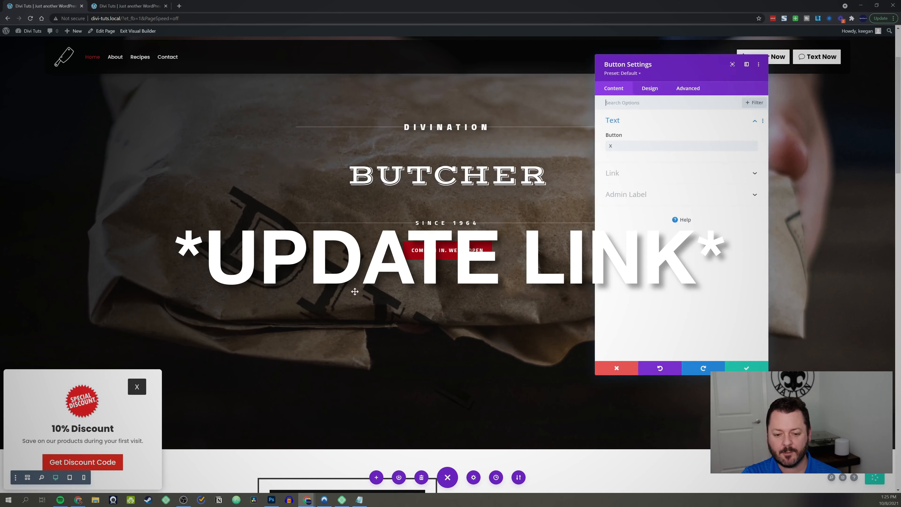
pyautogui.click(613, 173)
pyautogui.click(642, 172)
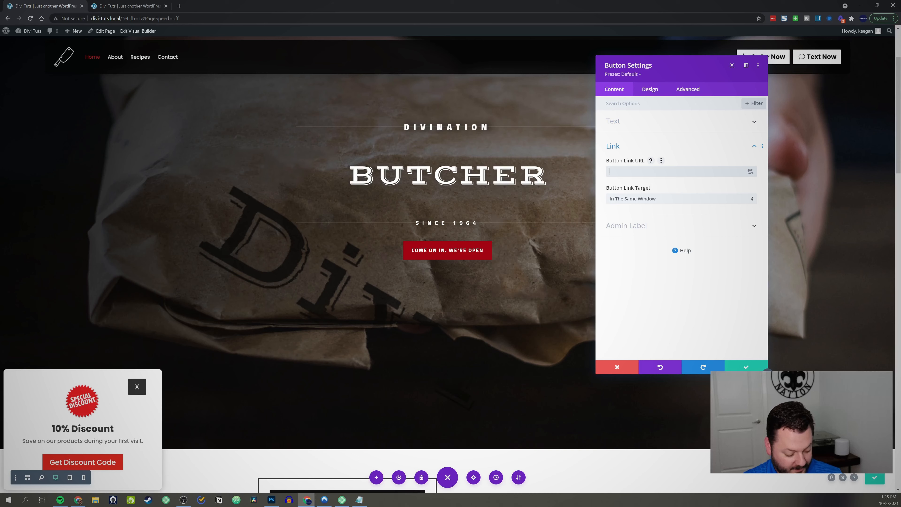
pyautogui.write('#close')
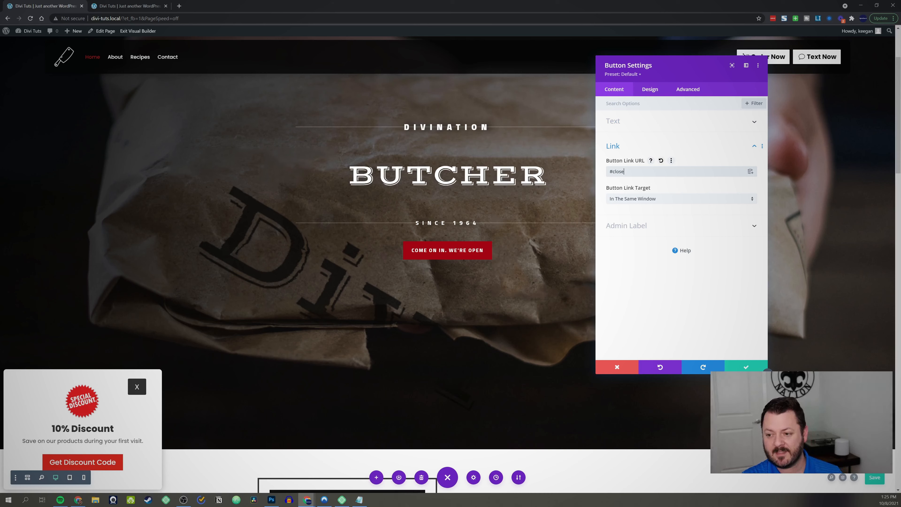
pyautogui.click(747, 367)
pyautogui.click(872, 479)
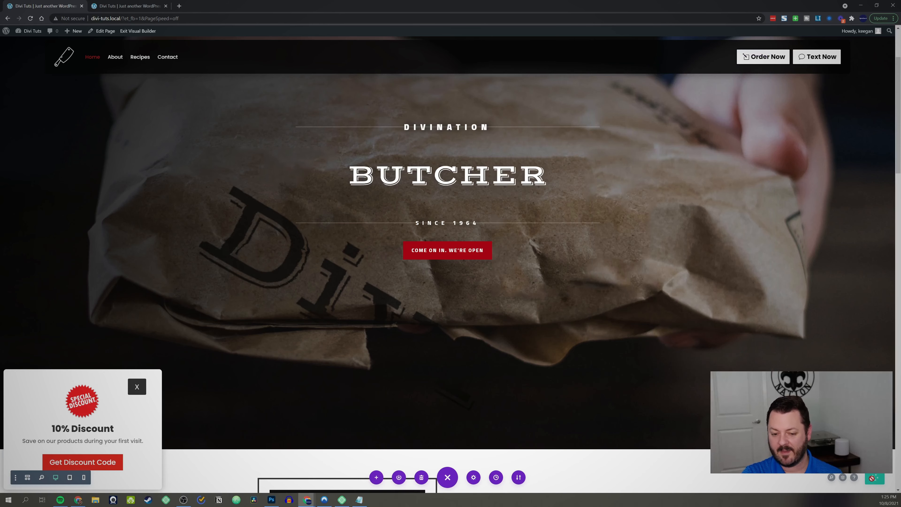
# - Test the X button on the reloaded live homepage and check the popup's fixed position along the page
pyautogui.click(121, 4)
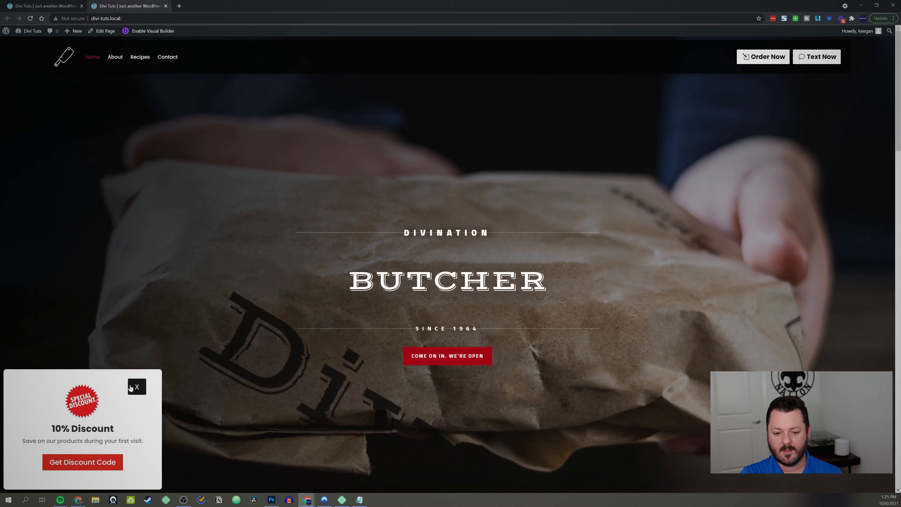
pyautogui.click(137, 389)
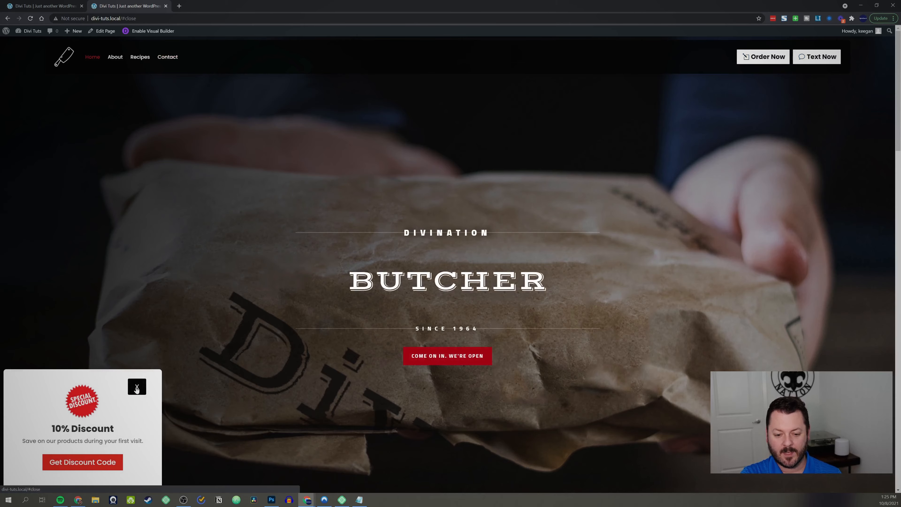
pyautogui.scroll(-15, 178, 376)
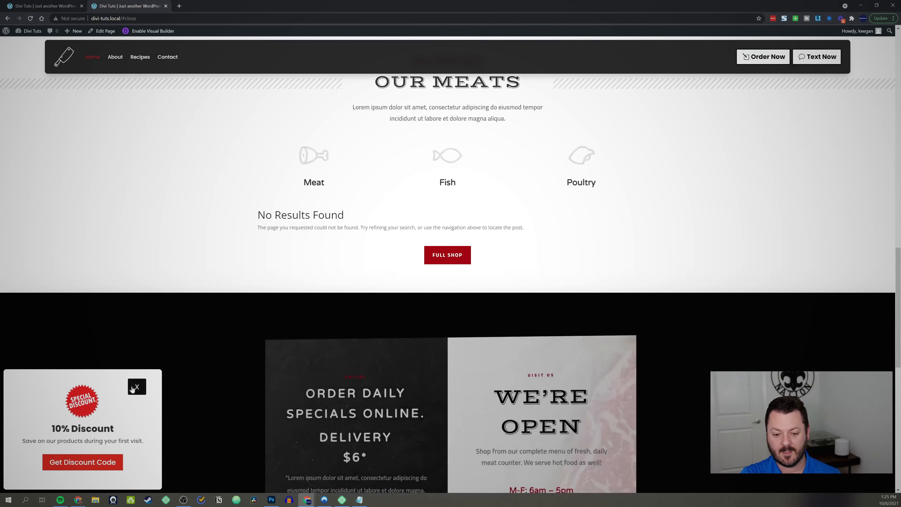
pyautogui.scroll(6, 288, 327)
pyautogui.scroll(10, 288, 327)
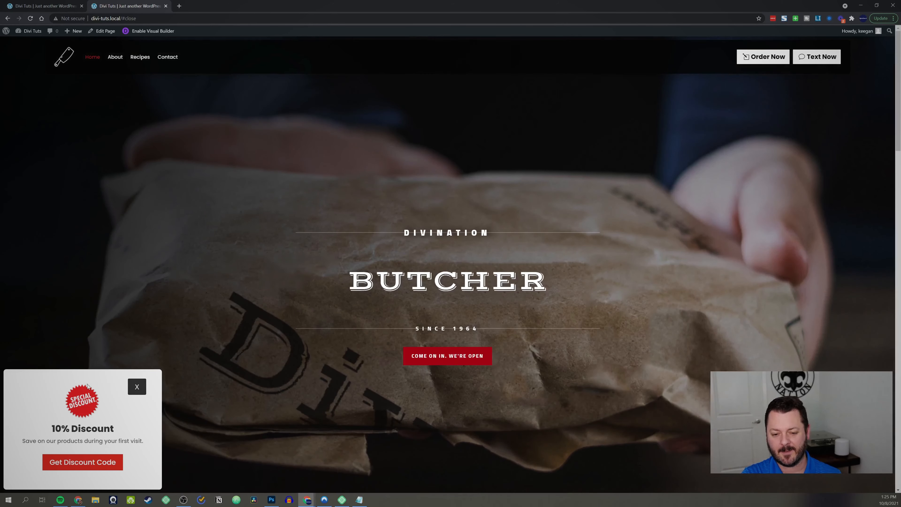
# - Run the Notepad jQuery script in the live page's developer console to hide #kl_popup when #kl_close_button is clicked
pyautogui.rightClick(264, 255)
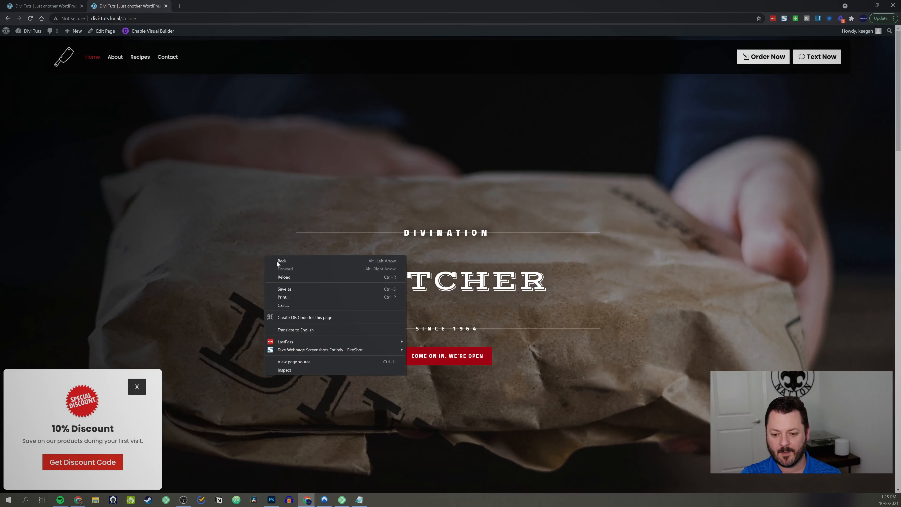
pyautogui.click(291, 370)
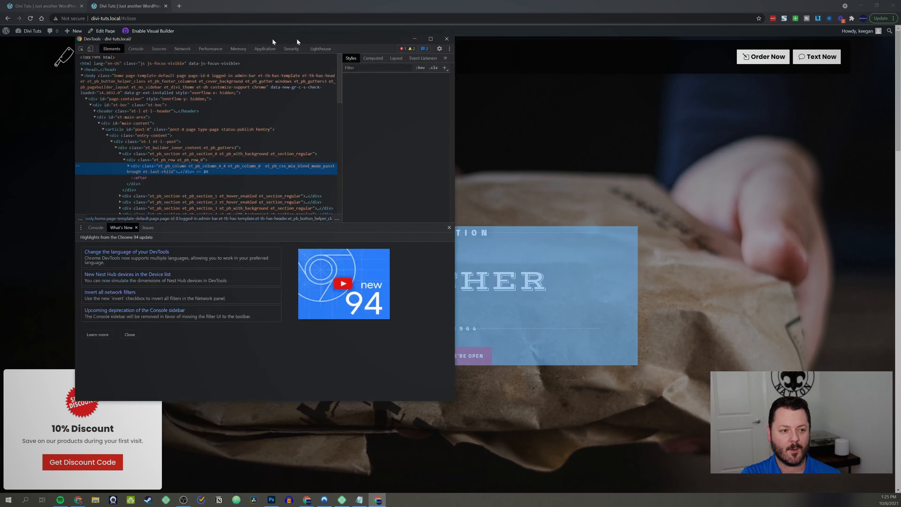
pyautogui.moveTo(266, 40); pyautogui.dragTo(661, 47)
pyautogui.click(528, 57)
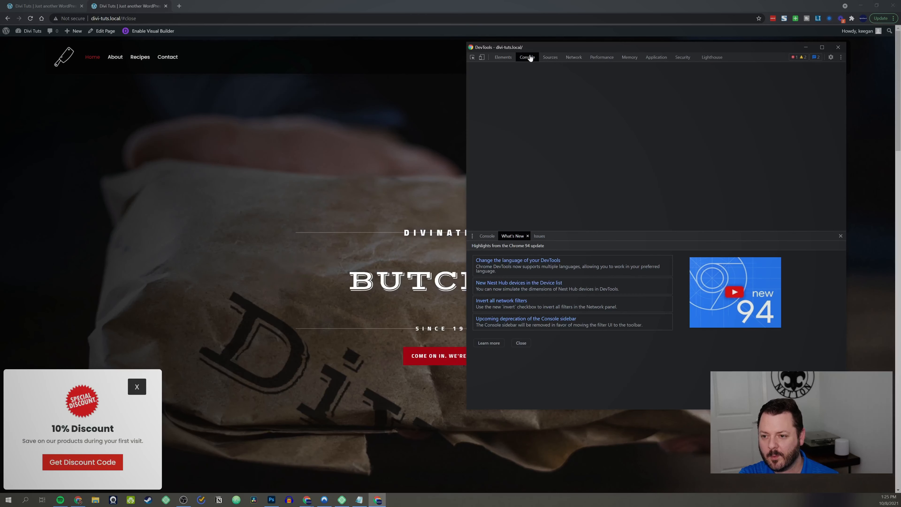
pyautogui.hotkey('alt', 'Tab')
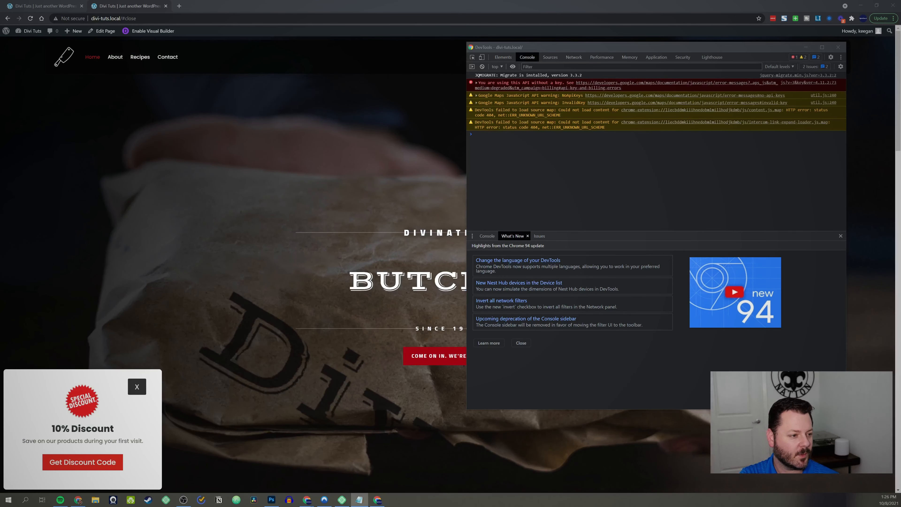
pyautogui.click(493, 138)
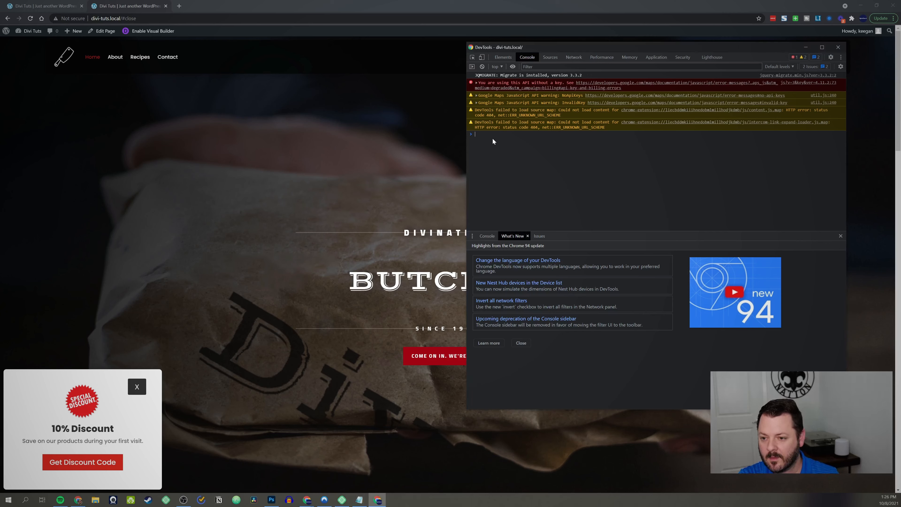
pyautogui.write('//Hide Section on Click... jQuery(document).ready(function($){ // <-- Ensures jQuery runs after the document has loaded. $("#kl_close_button").click(function(){  // do something   $("#kl_popup").hide();  }); });')
pyautogui.press('Return')
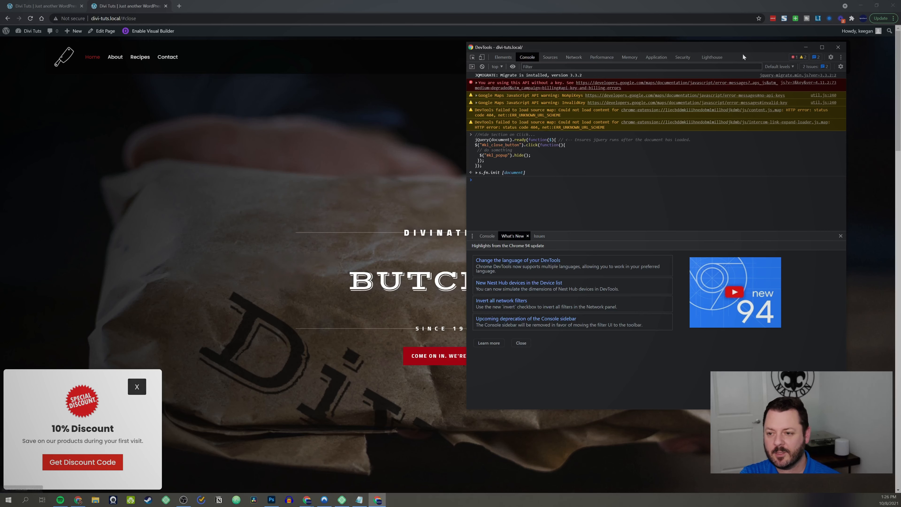
# - Test the popup's X button on the live page with the console script active and again after reloading the homepage
pyautogui.click(806, 48)
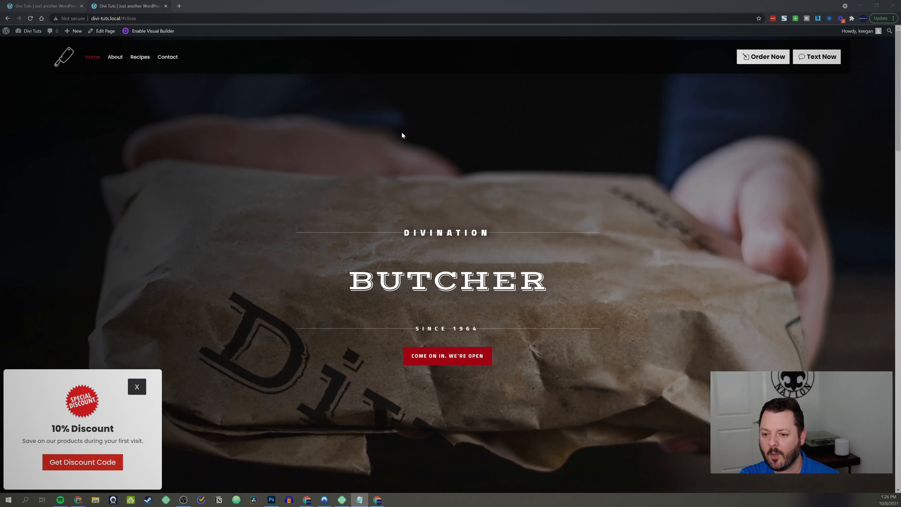
pyautogui.click(138, 388)
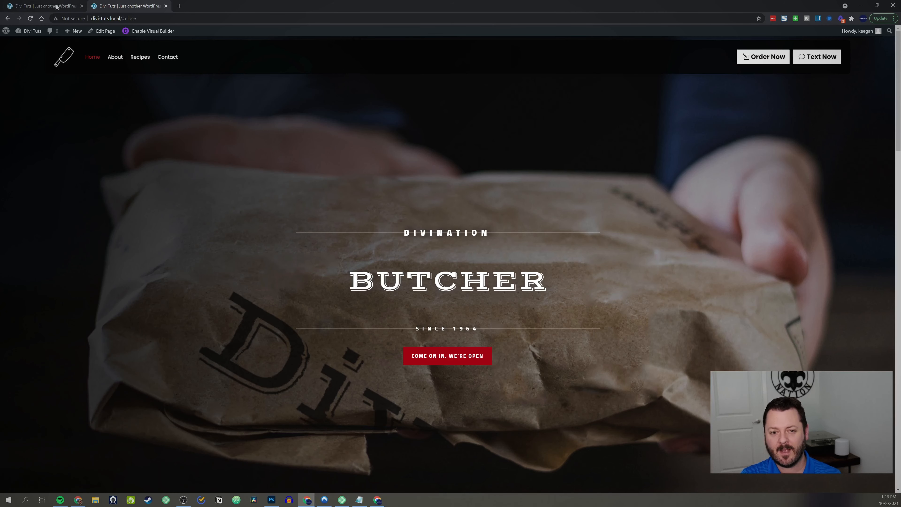
pyautogui.click(92, 58)
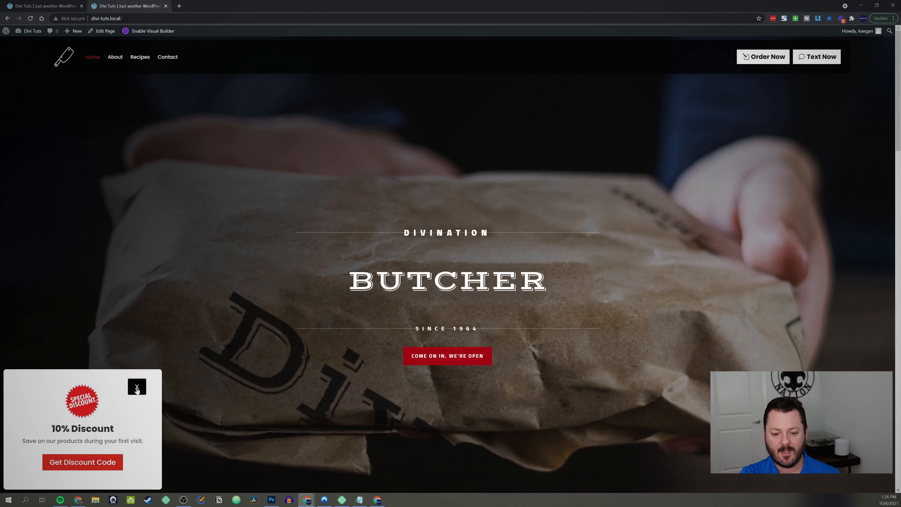
pyautogui.click(137, 390)
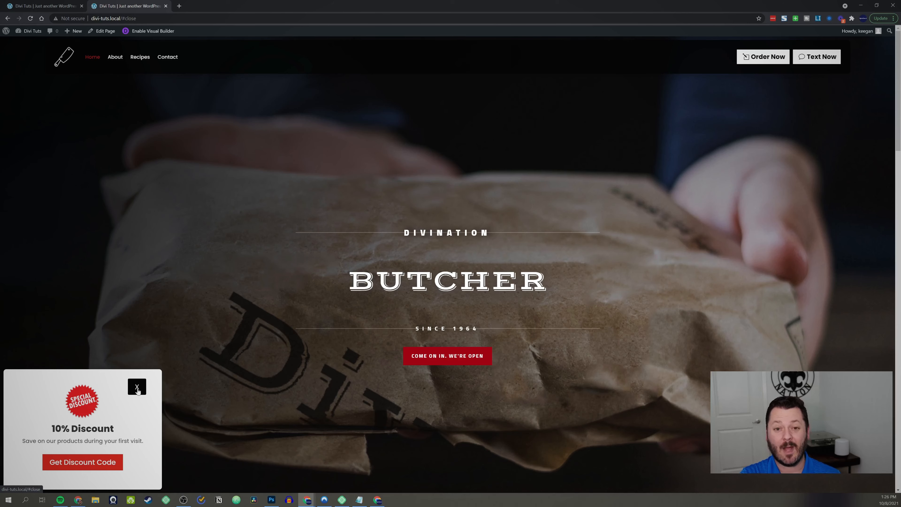
# - Insert a Code module below the Get Discount Code button in the popup on the Visual Builder page
pyautogui.click(44, 6)
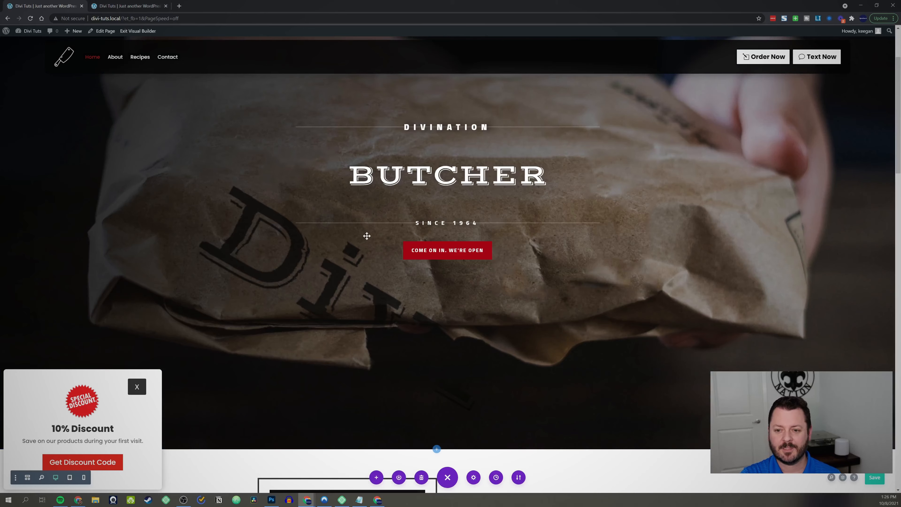
pyautogui.scroll(-3, 35, 401)
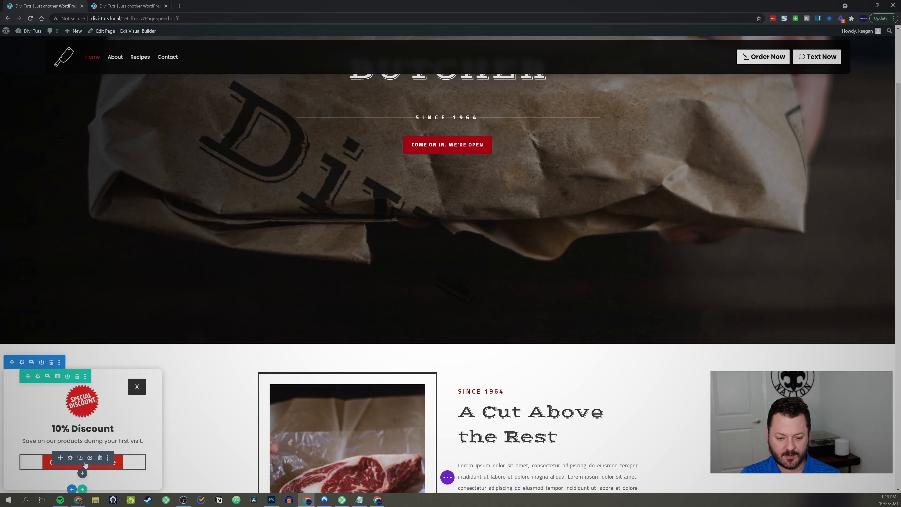
pyautogui.click(82, 474)
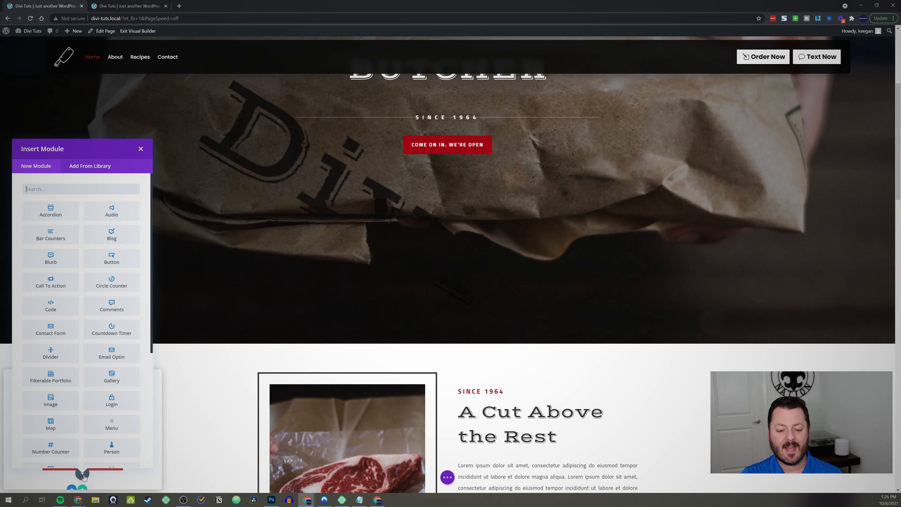
pyautogui.write('code')
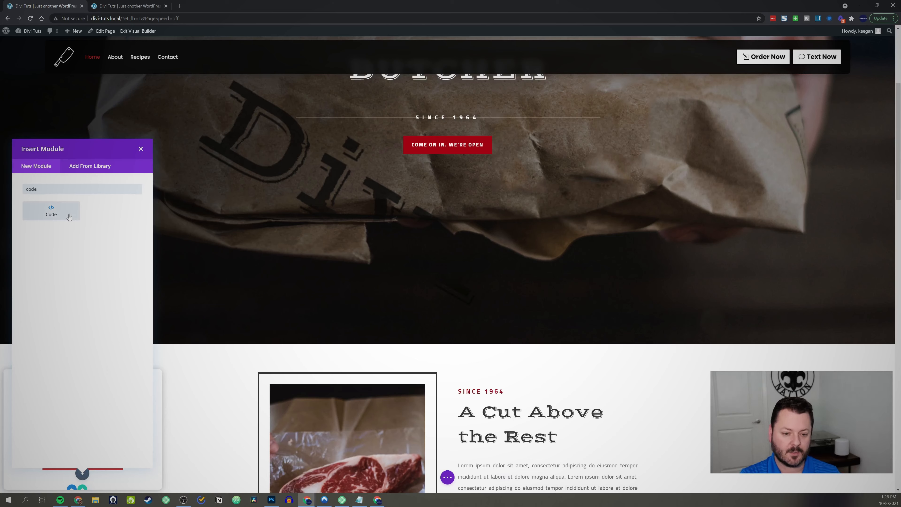
pyautogui.click(63, 212)
# - Paste the copied jQuery hide script between <script> tags in the Code module, then save the module and the page
pyautogui.click(634, 155)
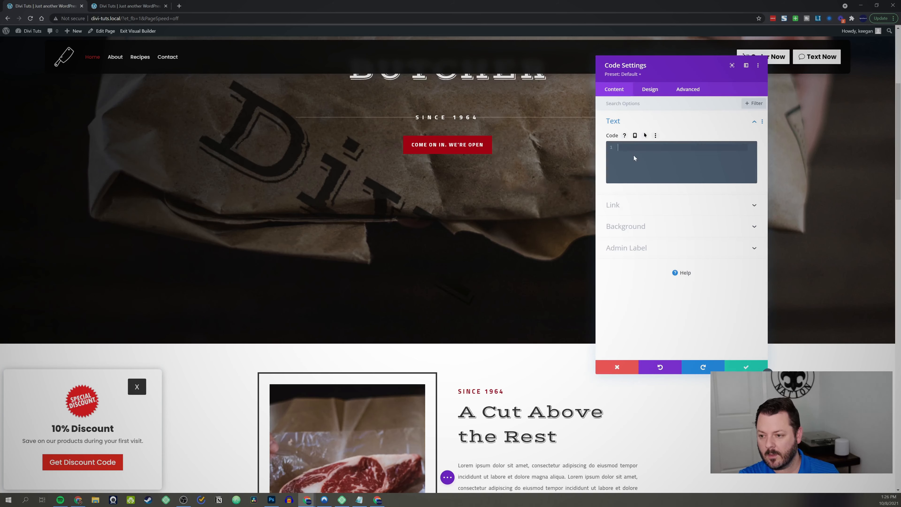
pyautogui.write('<script>')
pyautogui.press('Return')
pyautogui.hotkey('ctrl', 'v')
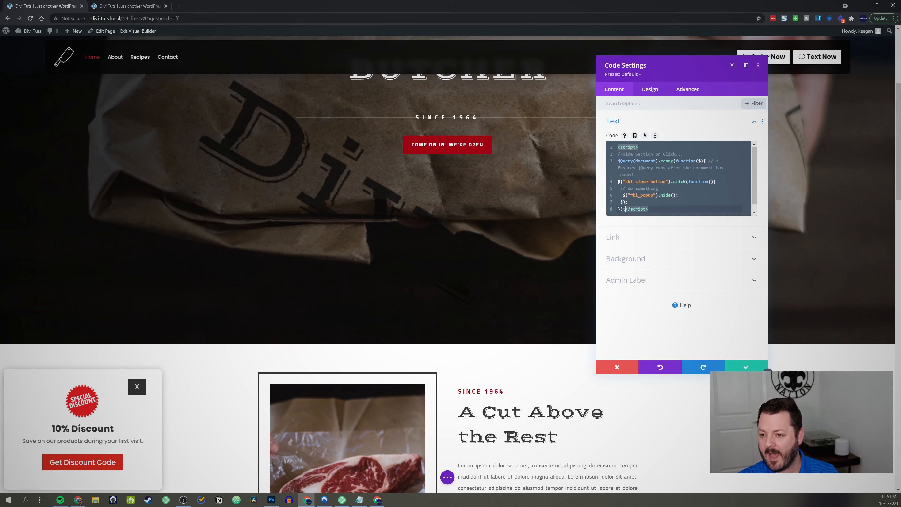
pyautogui.press('Return')
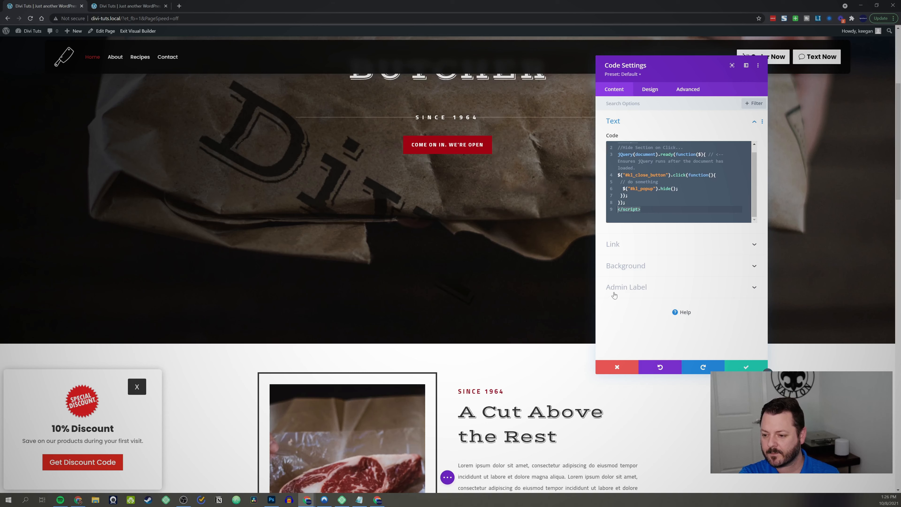
pyautogui.click(742, 368)
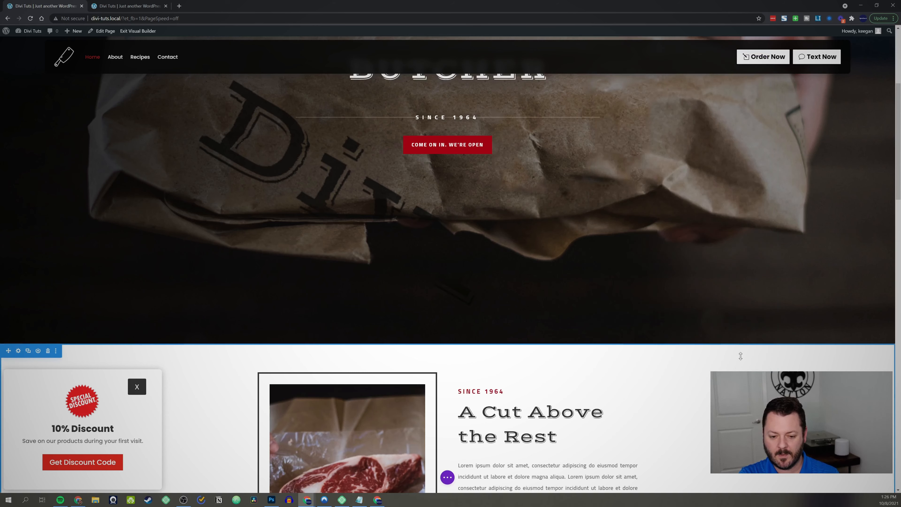
pyautogui.hotkey('ctrl', 's')
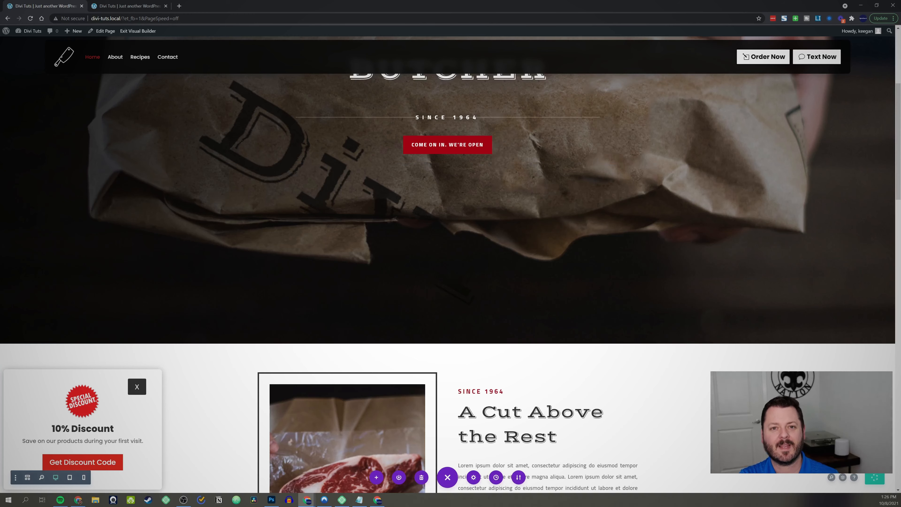
# - Reload the live homepage and test closing the popup with its X button, checking further down the page and after another reload
pyautogui.click(126, 6)
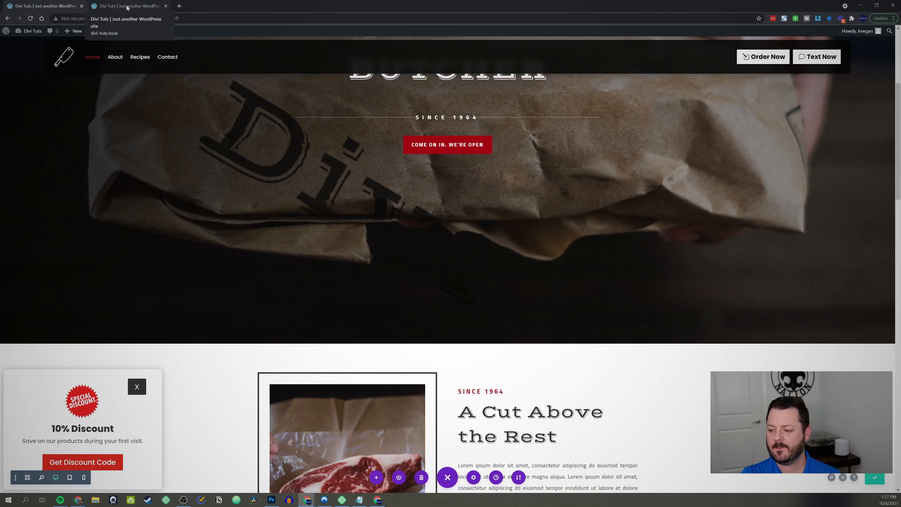
pyautogui.click(31, 19)
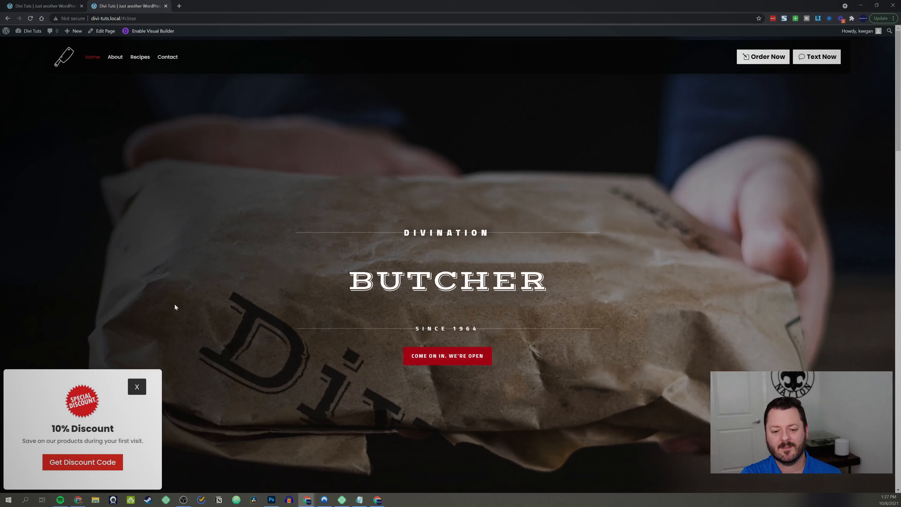
pyautogui.click(137, 387)
pyautogui.scroll(-10, 196, 350)
pyautogui.scroll(-10, 191, 350)
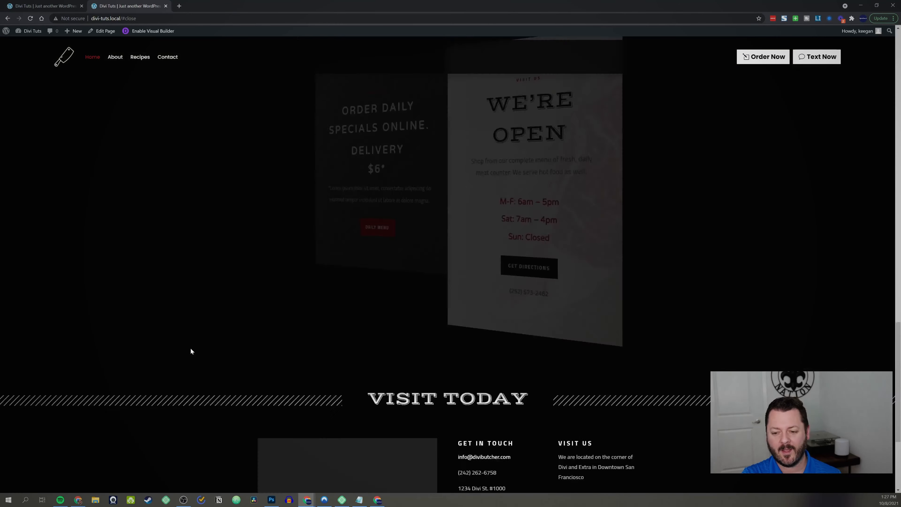
pyautogui.scroll(13, 193, 342)
pyautogui.click(31, 19)
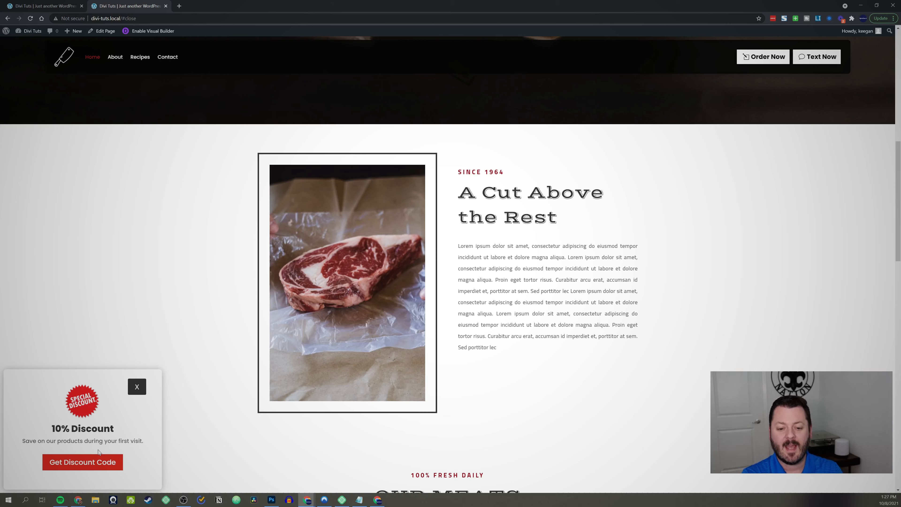
pyautogui.click(138, 388)
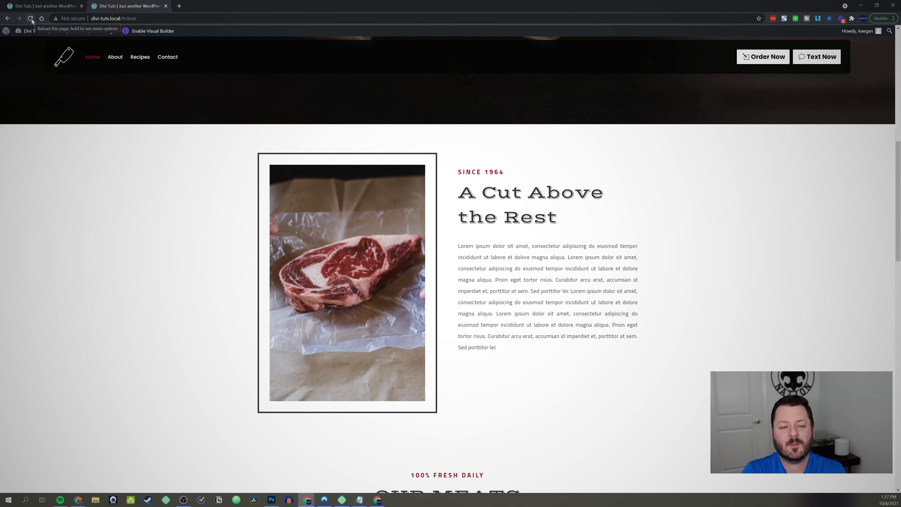
# - Add a Number of Views display condition to the popup section, limit it to 1 display, and save the changes
pyautogui.click(51, 7)
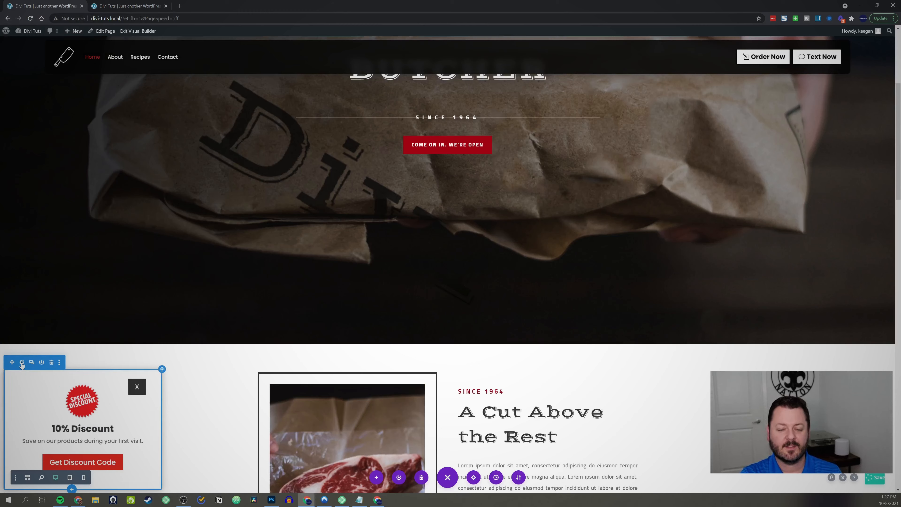
pyautogui.click(21, 363)
pyautogui.click(685, 88)
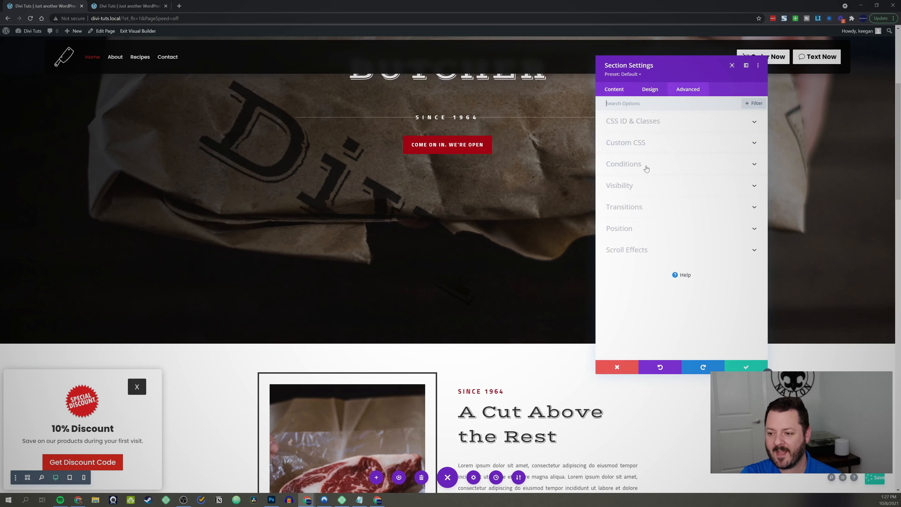
pyautogui.click(647, 169)
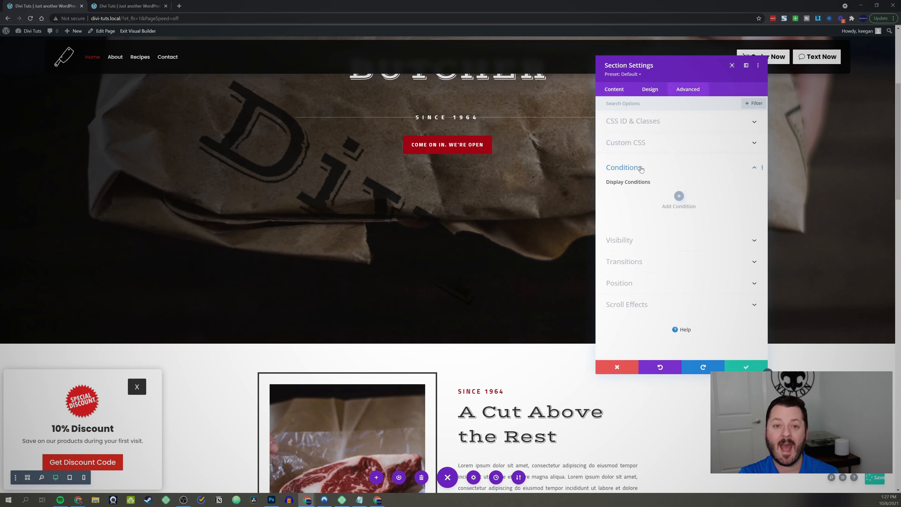
pyautogui.click(677, 203)
pyautogui.click(635, 389)
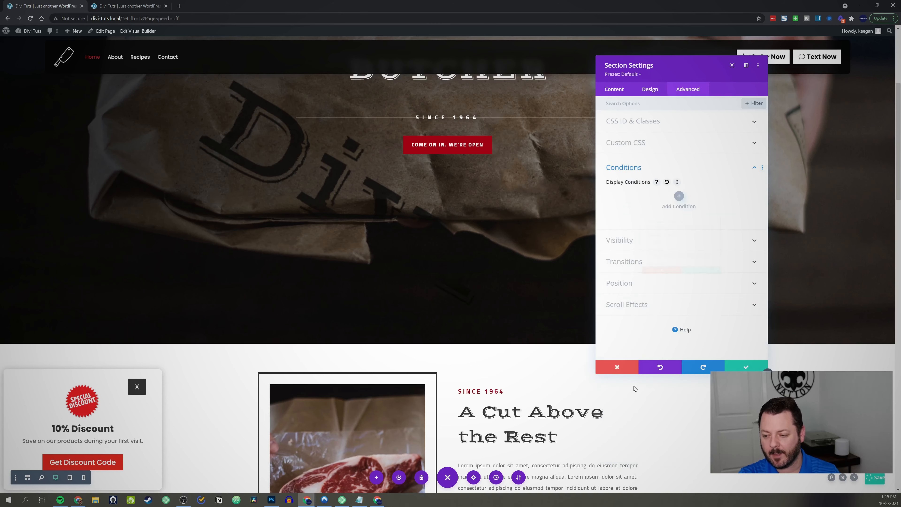
pyautogui.write('1')
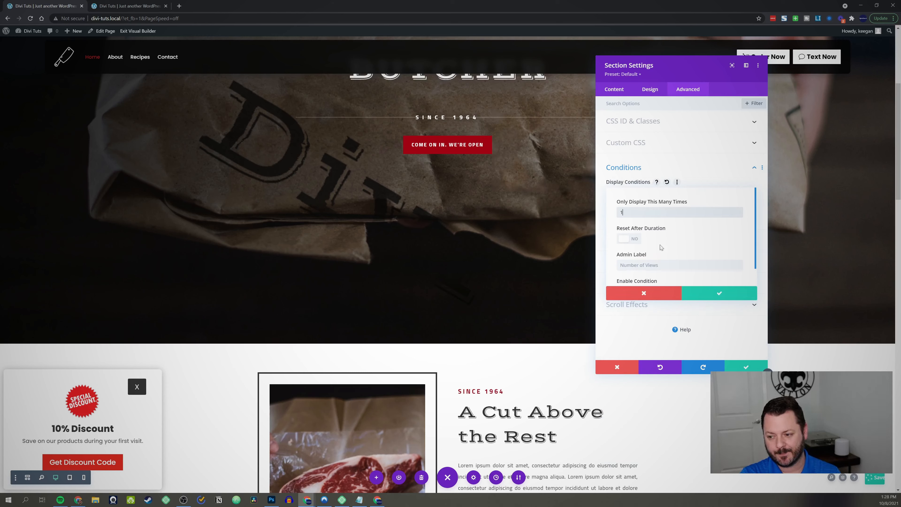
pyautogui.click(717, 293)
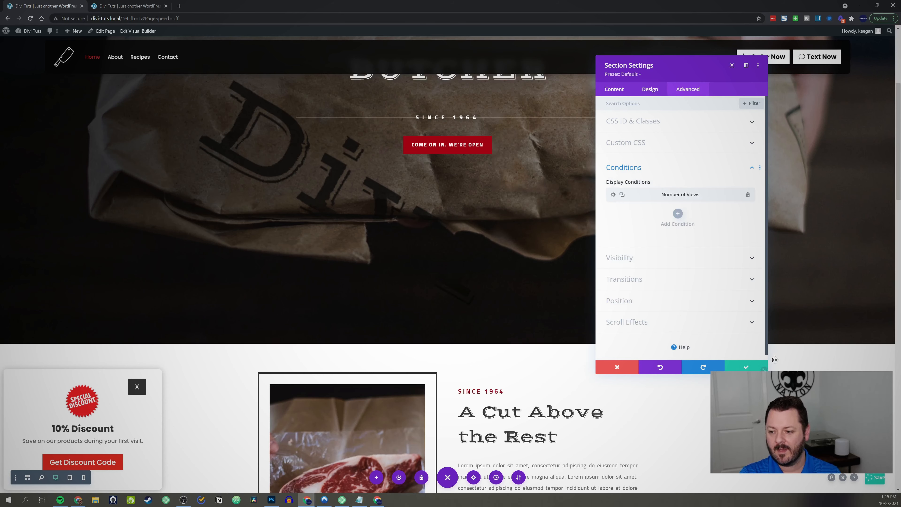
pyautogui.click(744, 367)
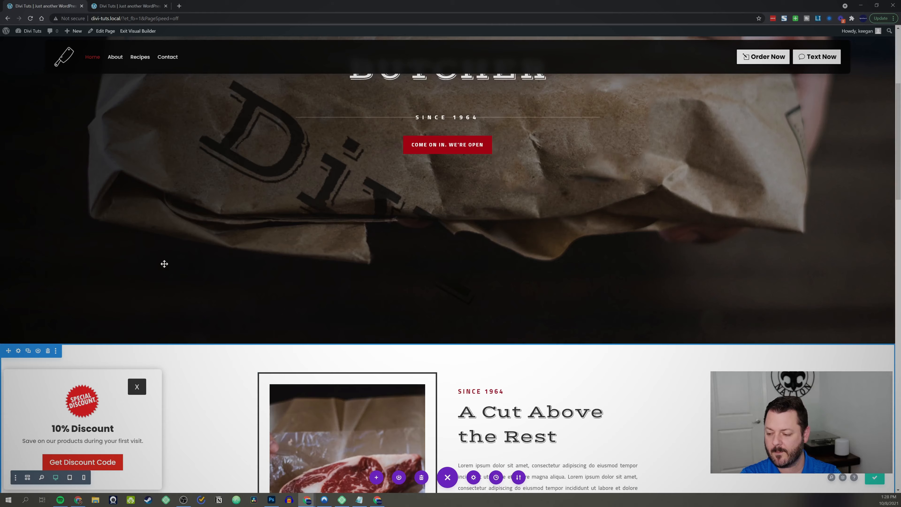
# - Return to the live homepage and dismiss the discount popup to check it with the display condition applied
pyautogui.click(131, 6)
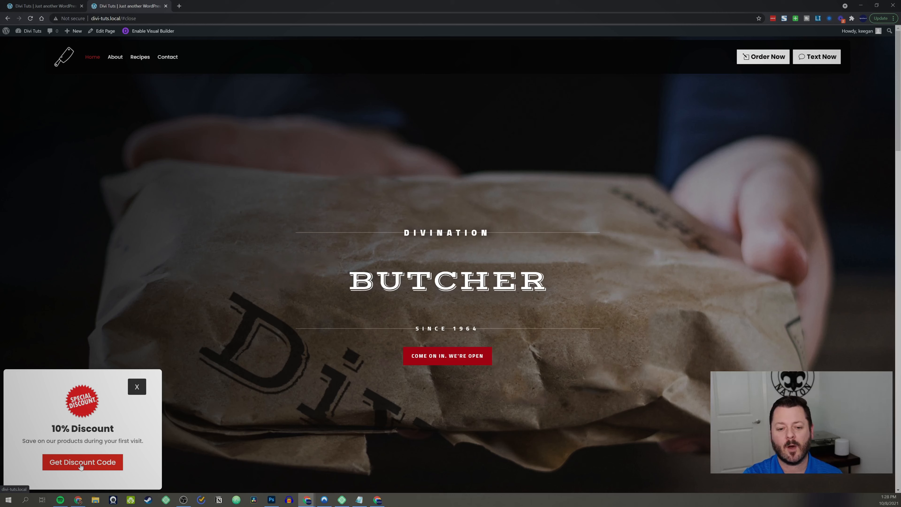
pyautogui.click(138, 388)
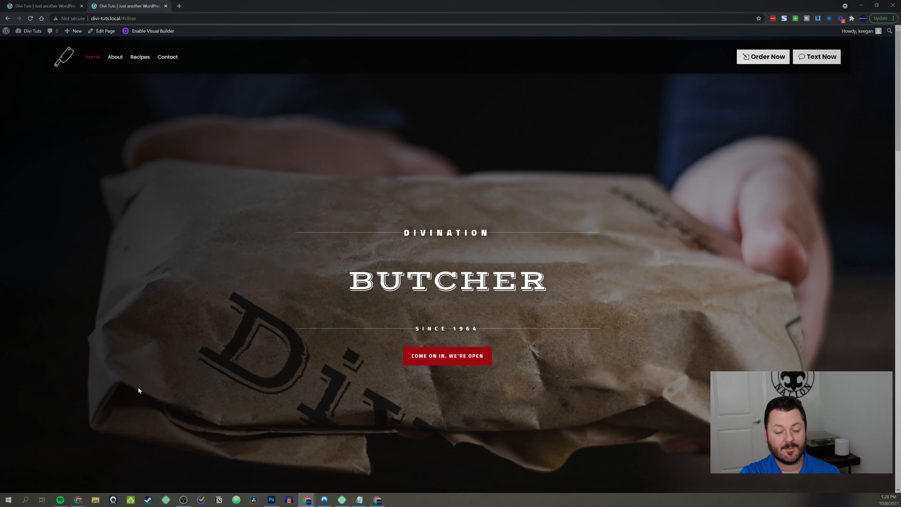